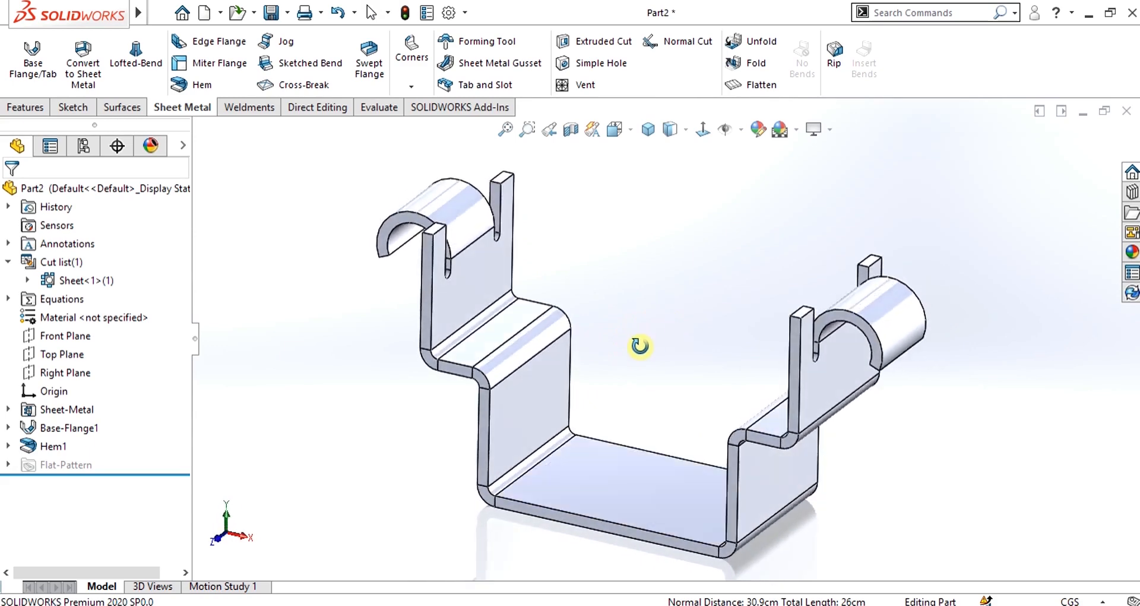
Create a new part document.
scroll(707, 333, up, 2)
scroll(705, 319, down, 2)
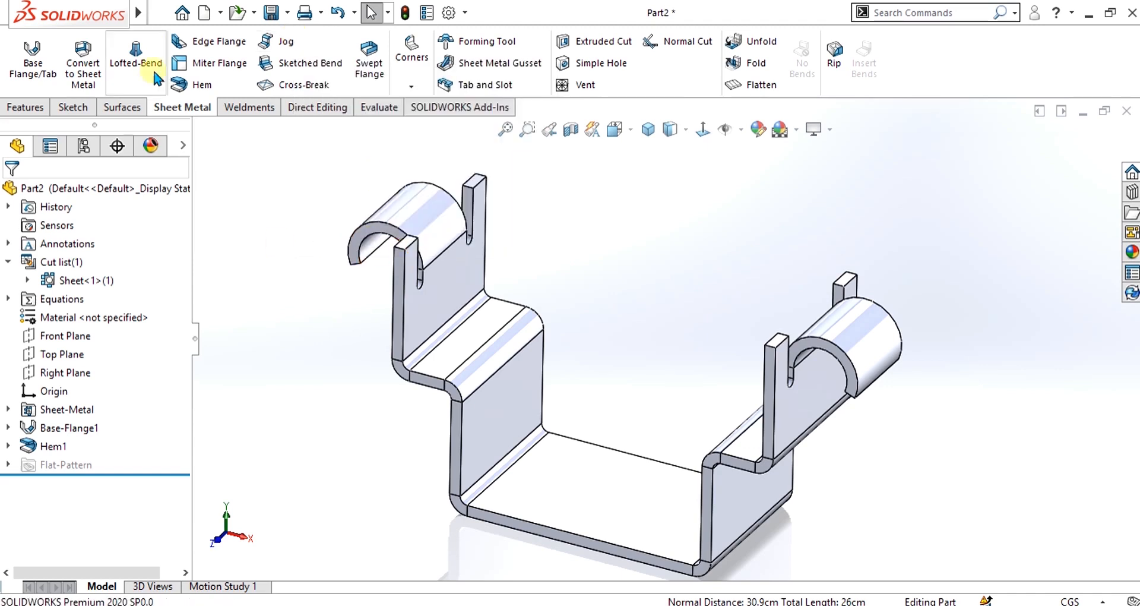
click(160, 13)
click(178, 39)
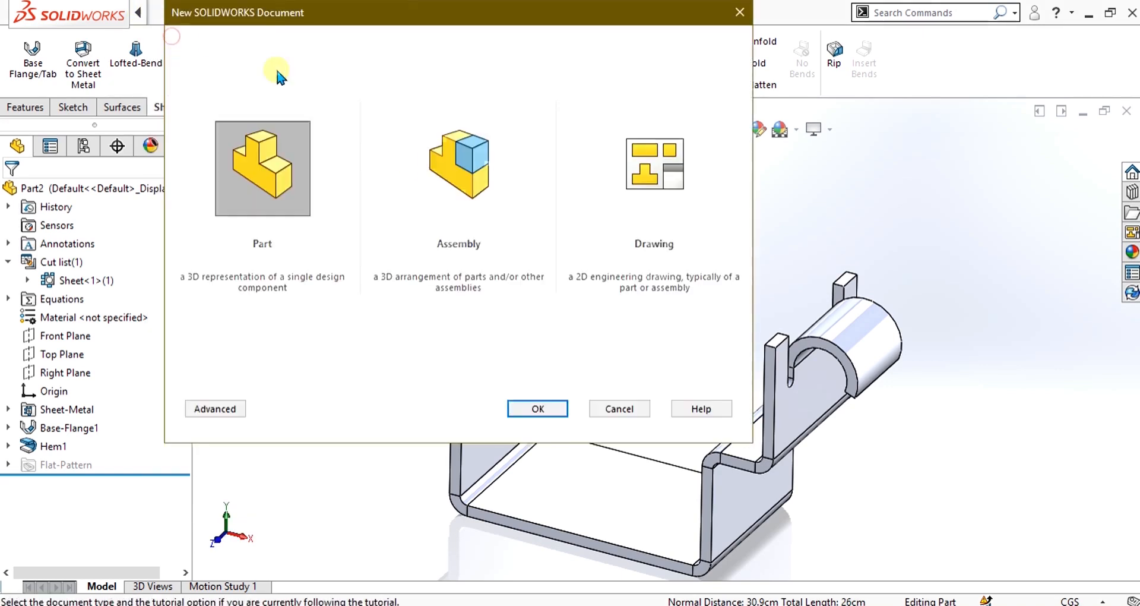
click(537, 408)
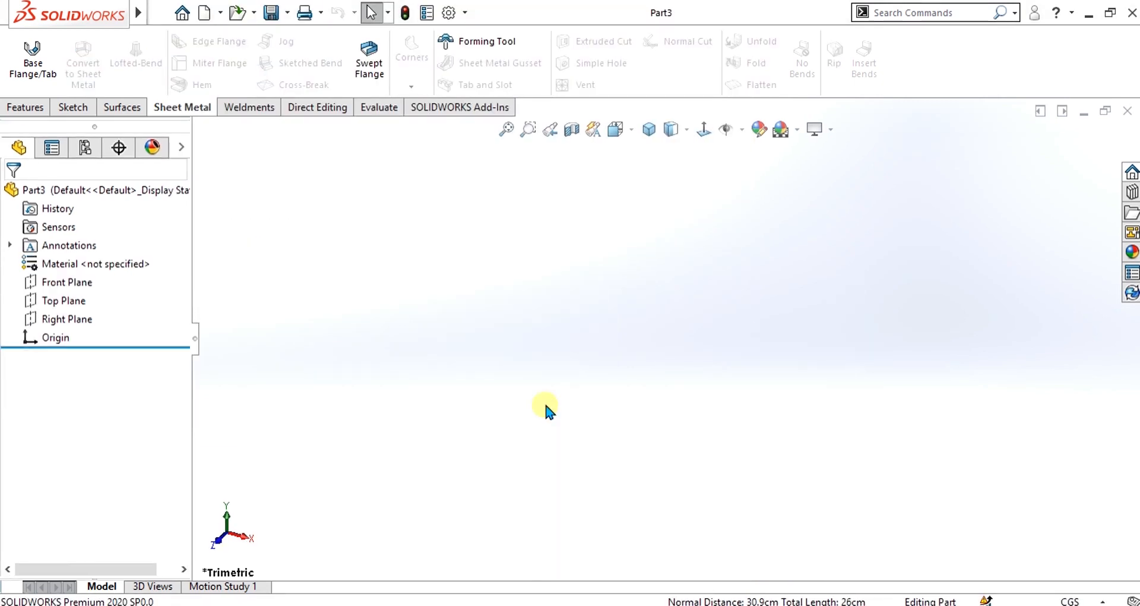
Start a new sketch on the Front Plane.
click(75, 107)
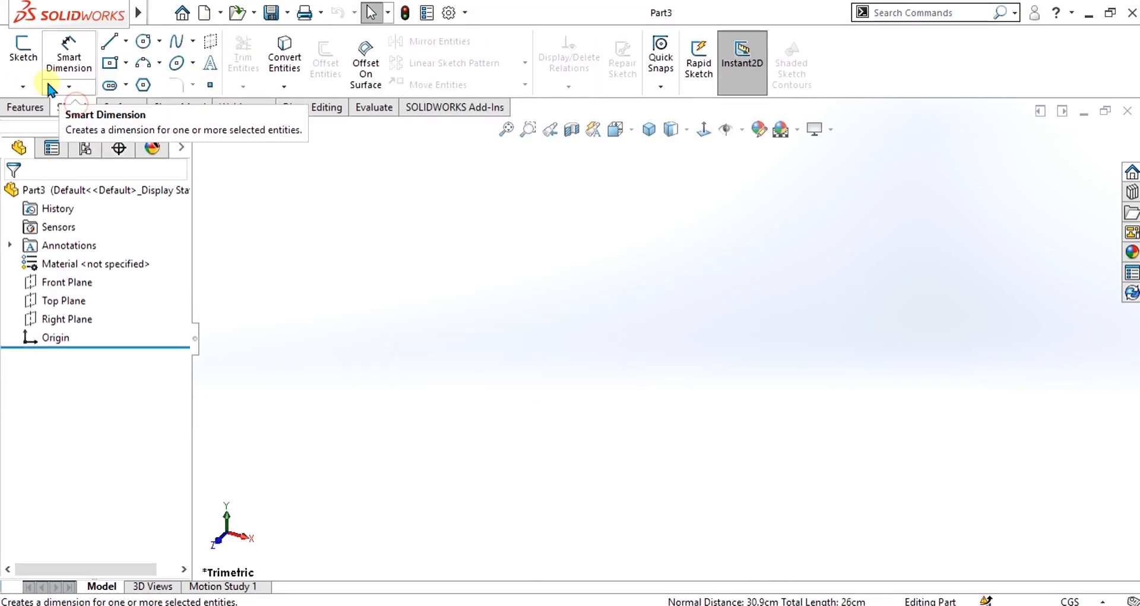
click(32, 62)
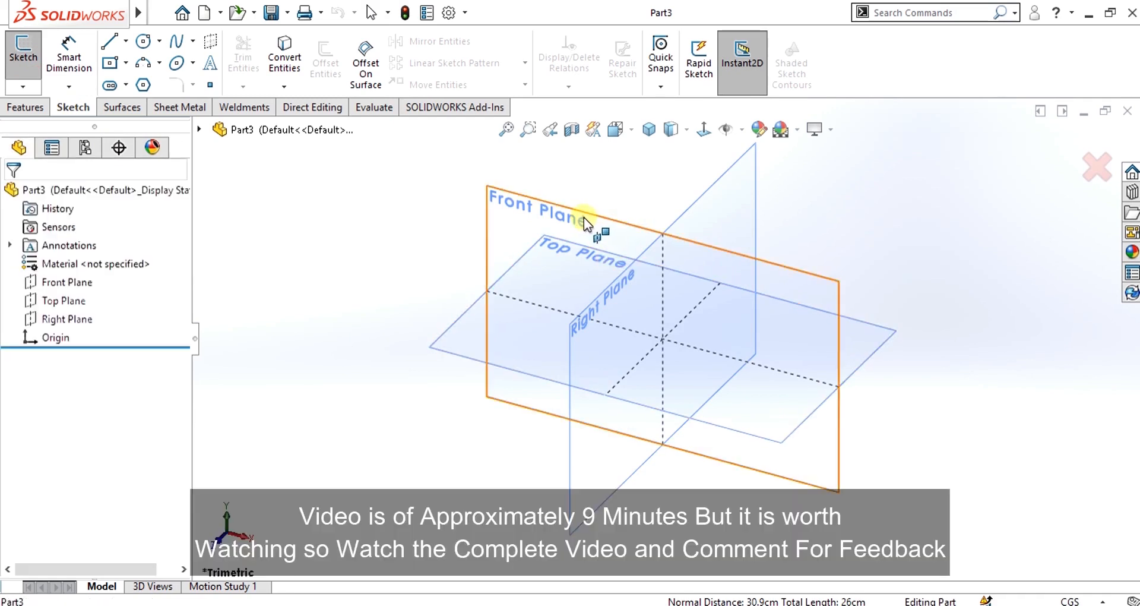
click(583, 217)
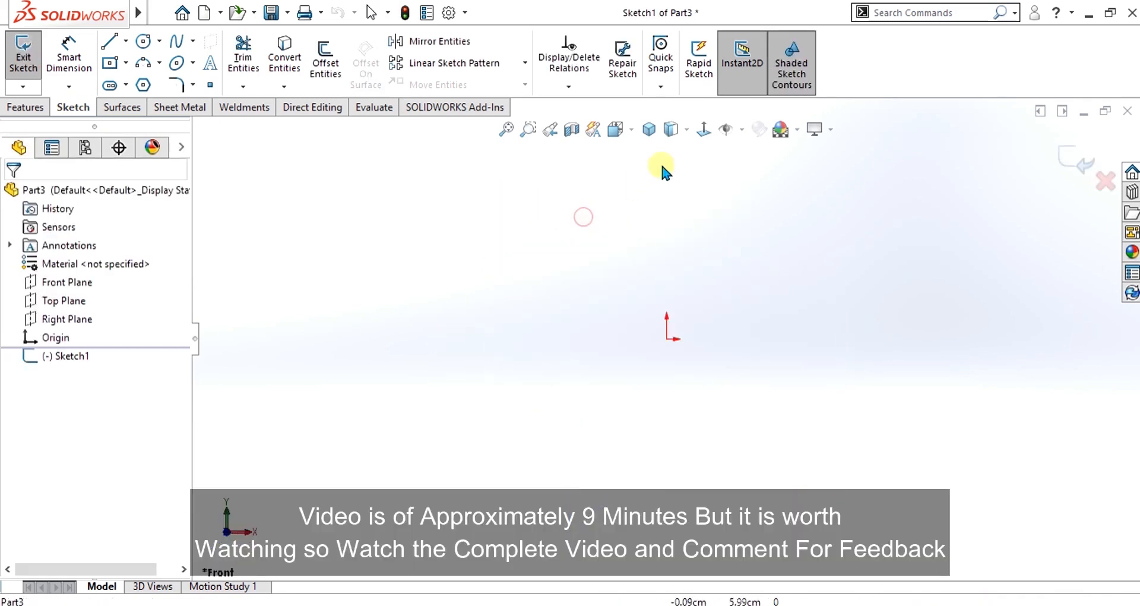
Sketch the left side of the stepped profile with connected lines: 10 cm down, 5 cm right and 10 cm down.
click(107, 42)
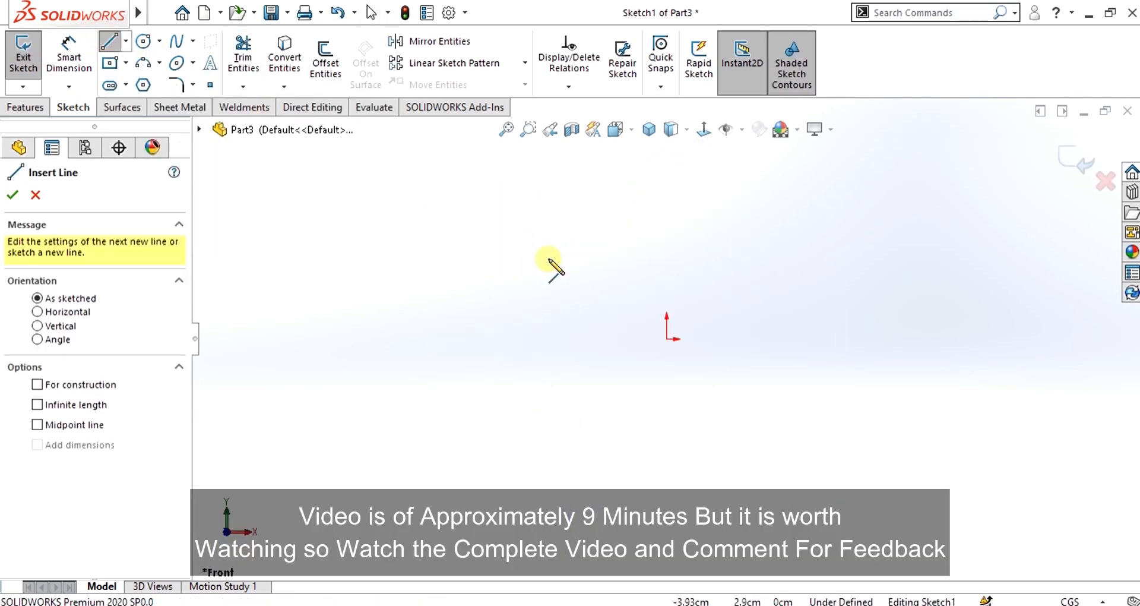
click(548, 232)
click(548, 361)
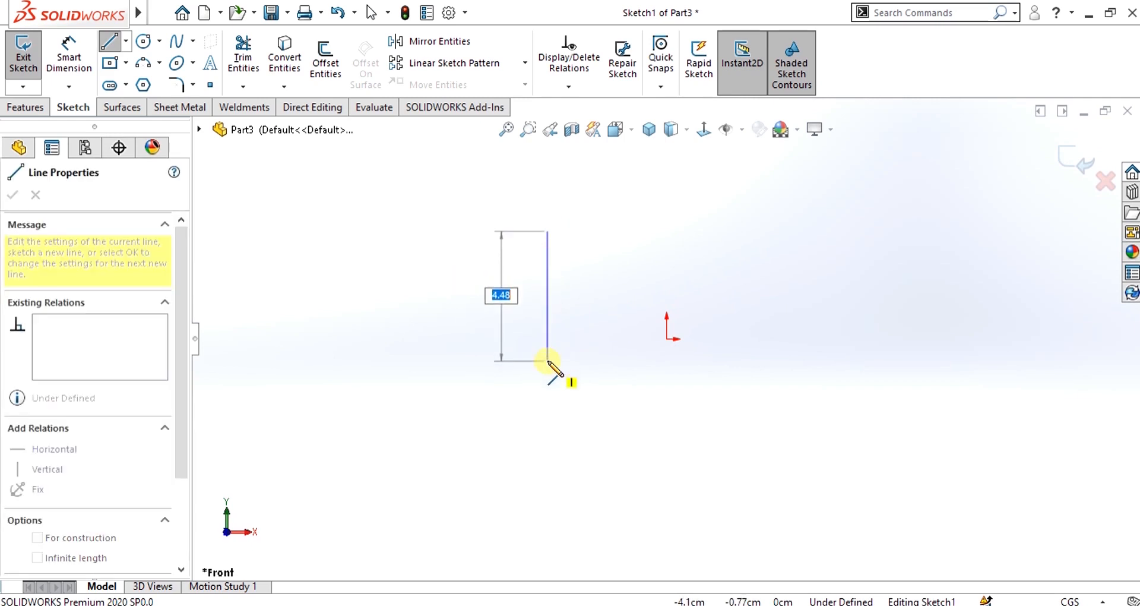
key(Return)
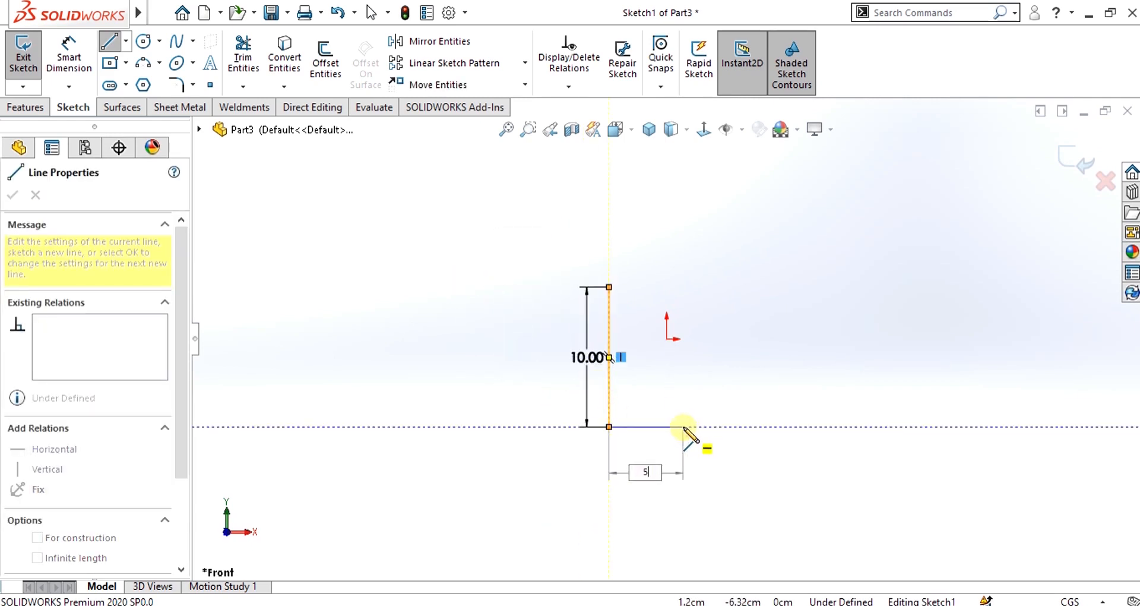
key(Return)
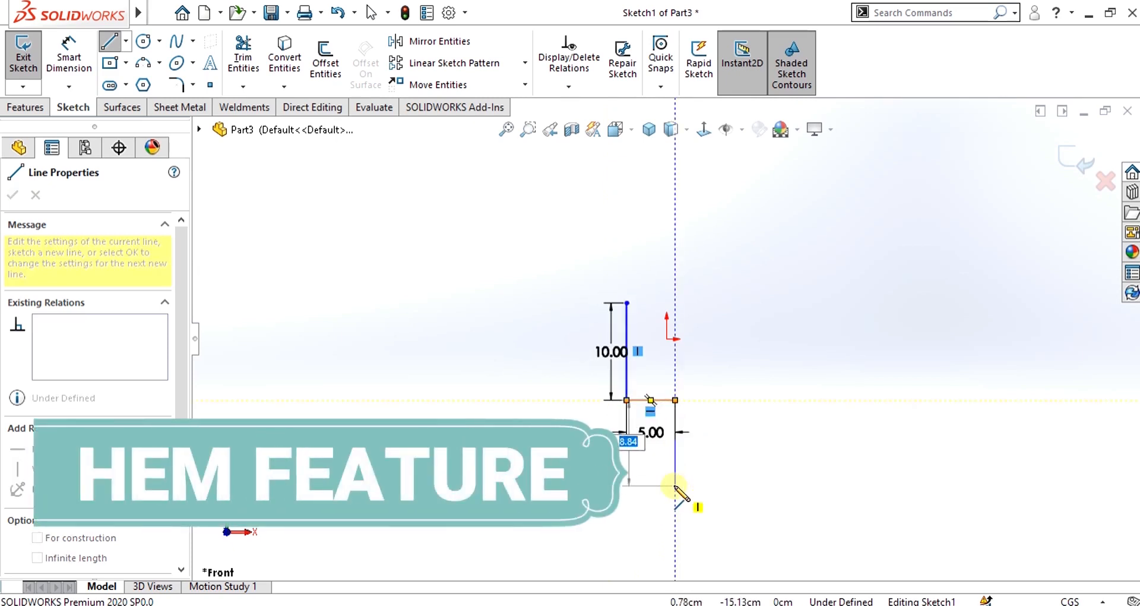
text(10)
key(Return)
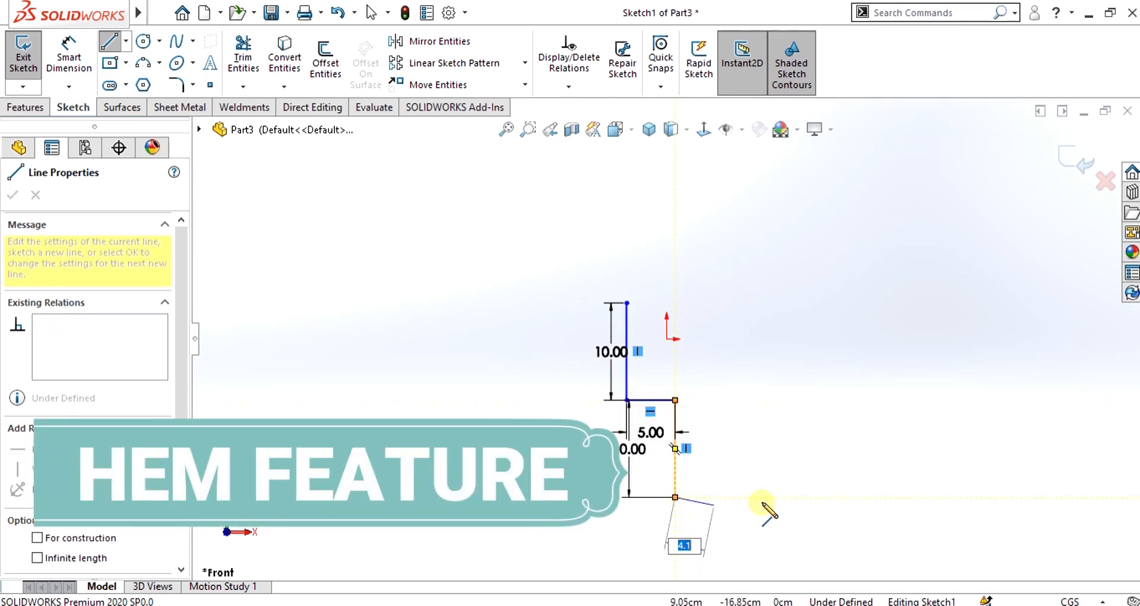
Continue the profile with lines 20 cm right, 10 cm up, 5 cm right and 10 cm up, and exit the sketch.
text(20)
key(Return)
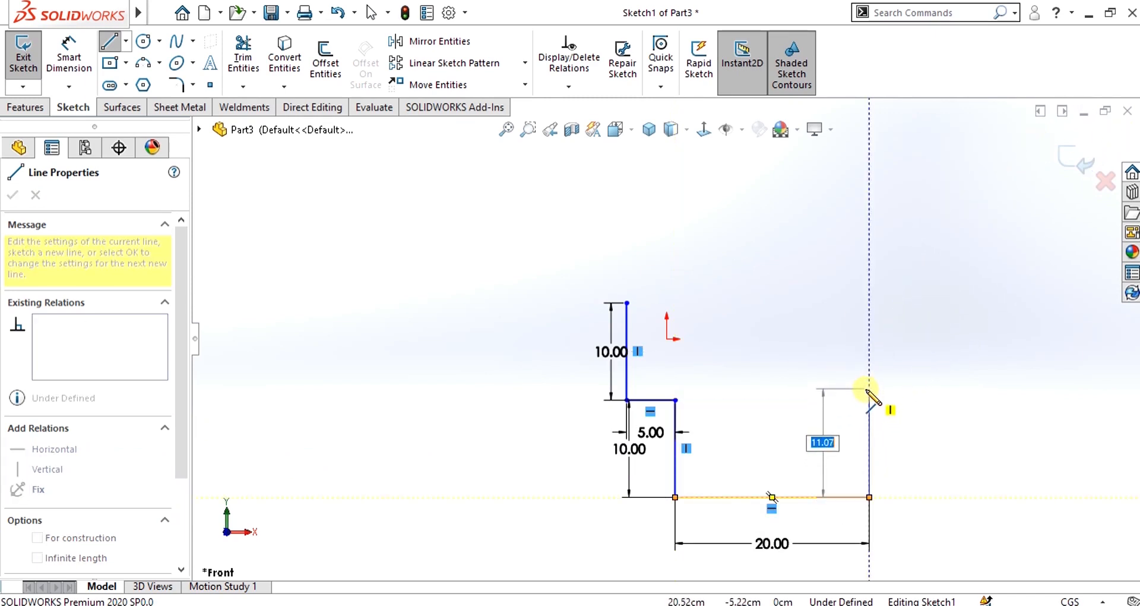
key(Return)
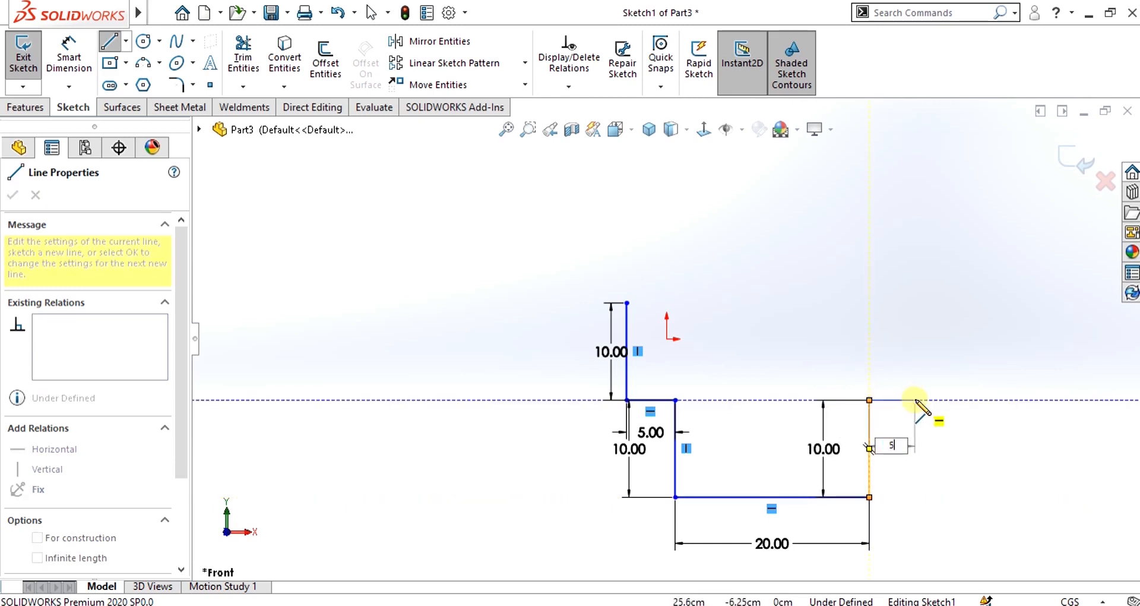
text(5)
key(Return)
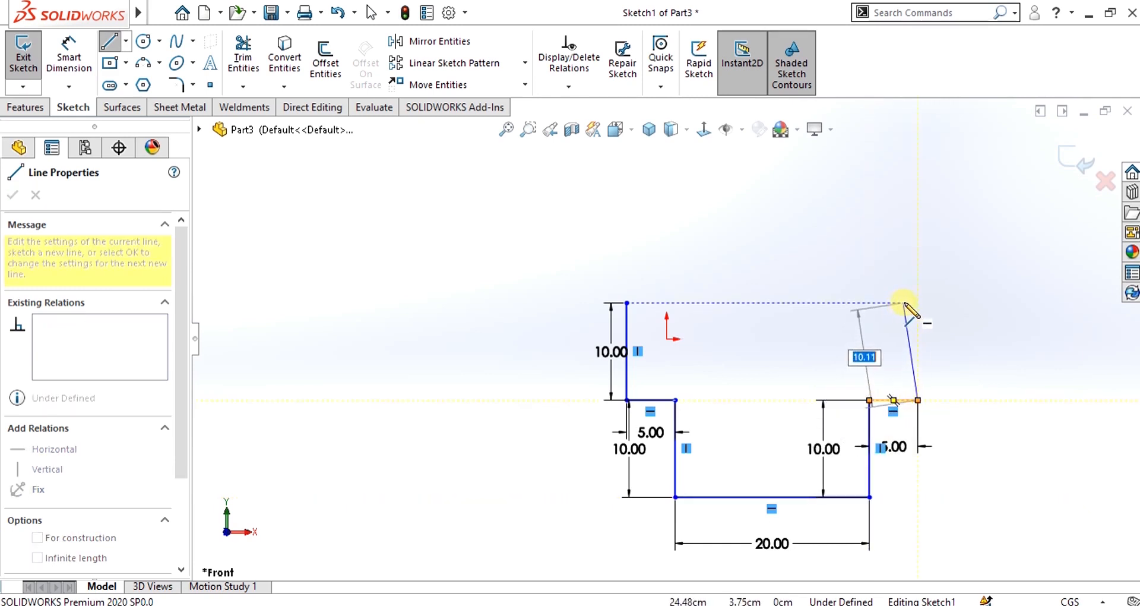
click(917, 303)
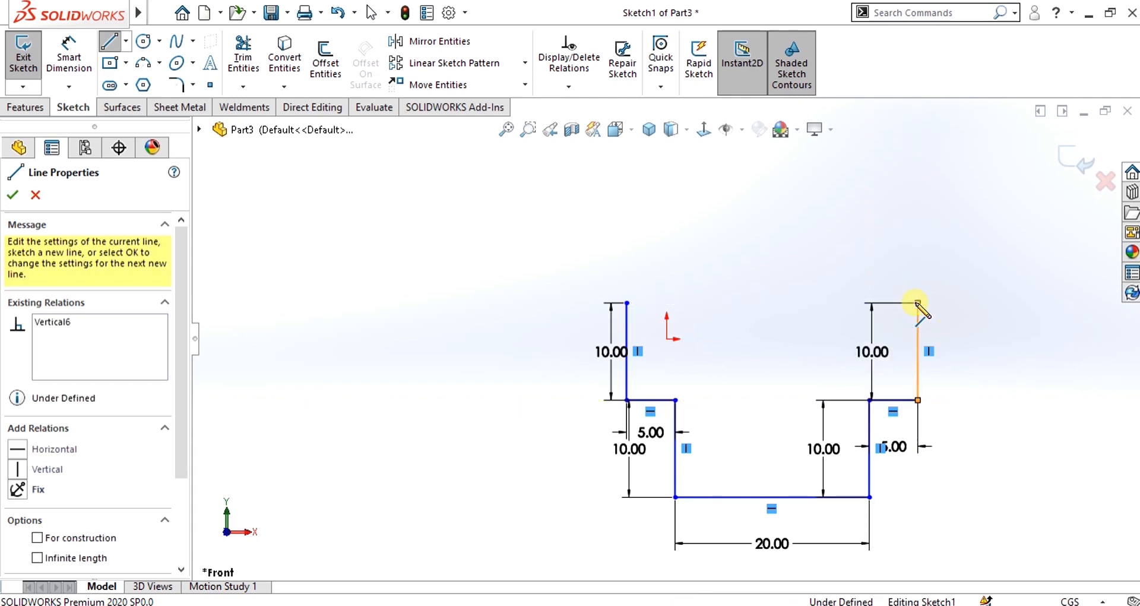
click(15, 65)
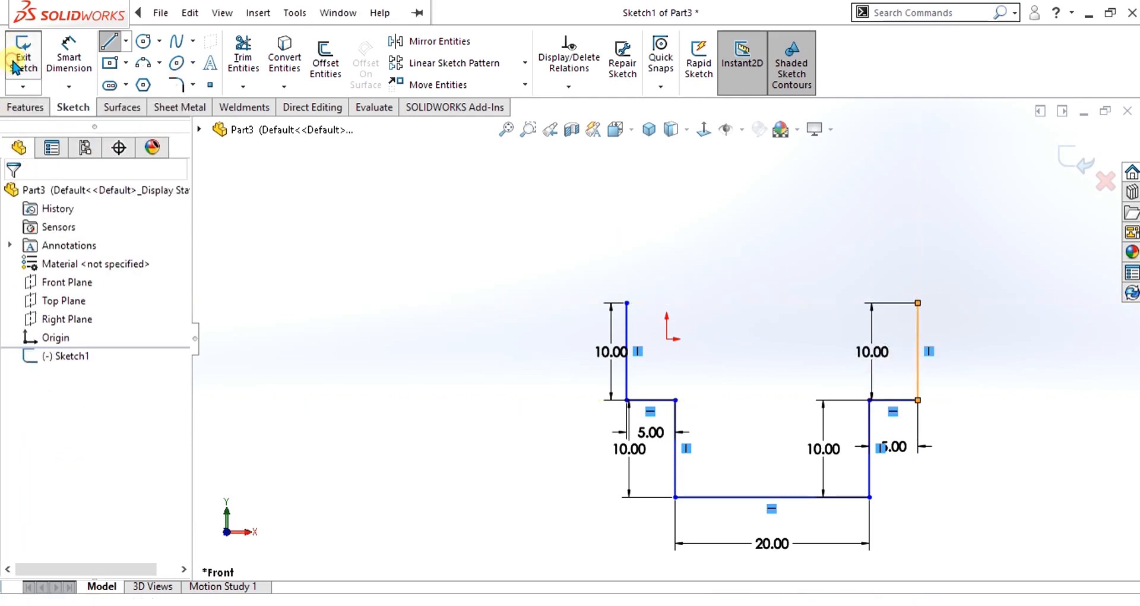
Start a Base Flange from the stepped profile sketch with the Mid Plane end condition.
middle_drag(773, 392, 695, 426)
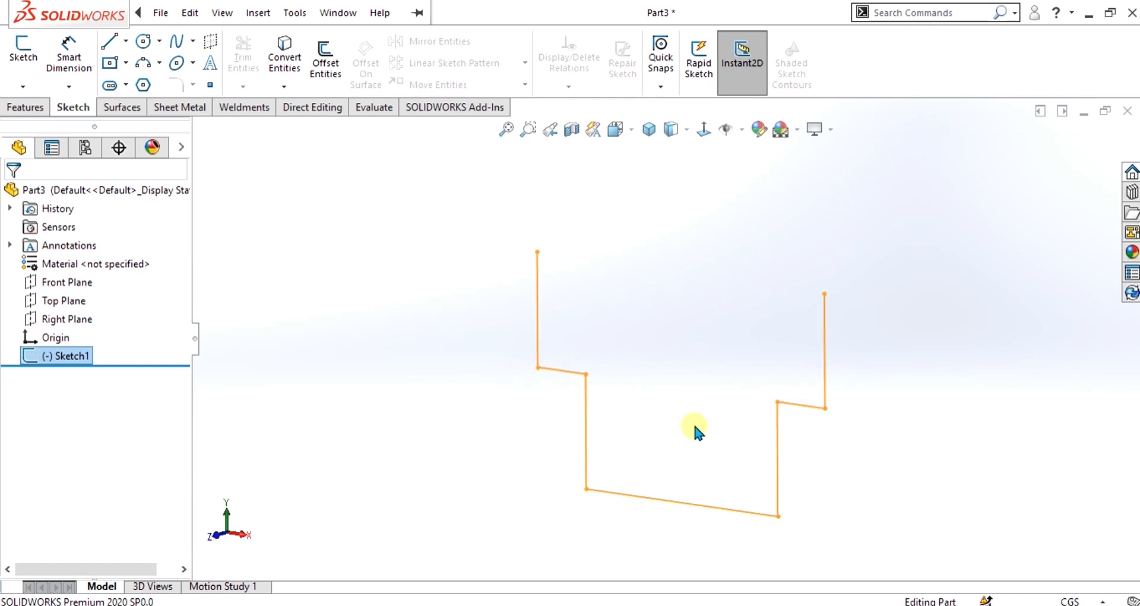
click(179, 107)
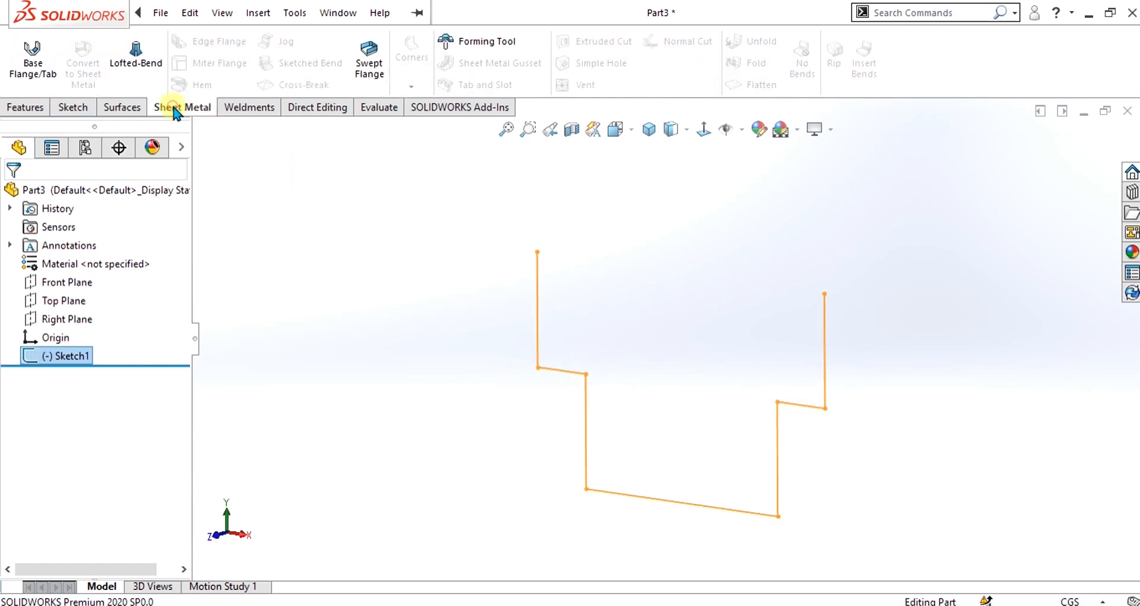
click(47, 70)
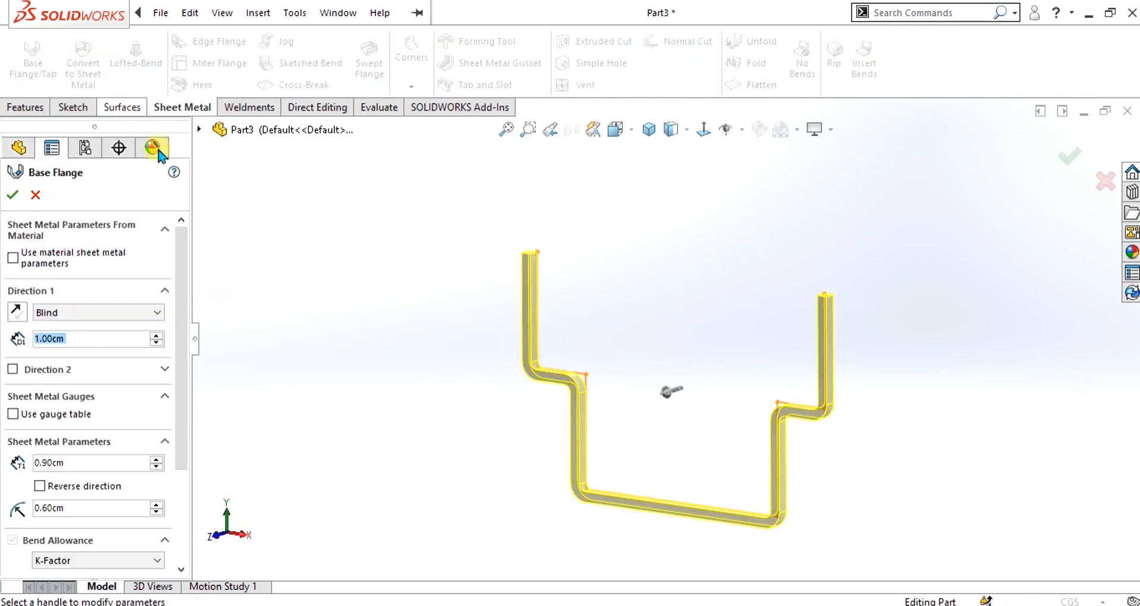
click(62, 316)
click(59, 313)
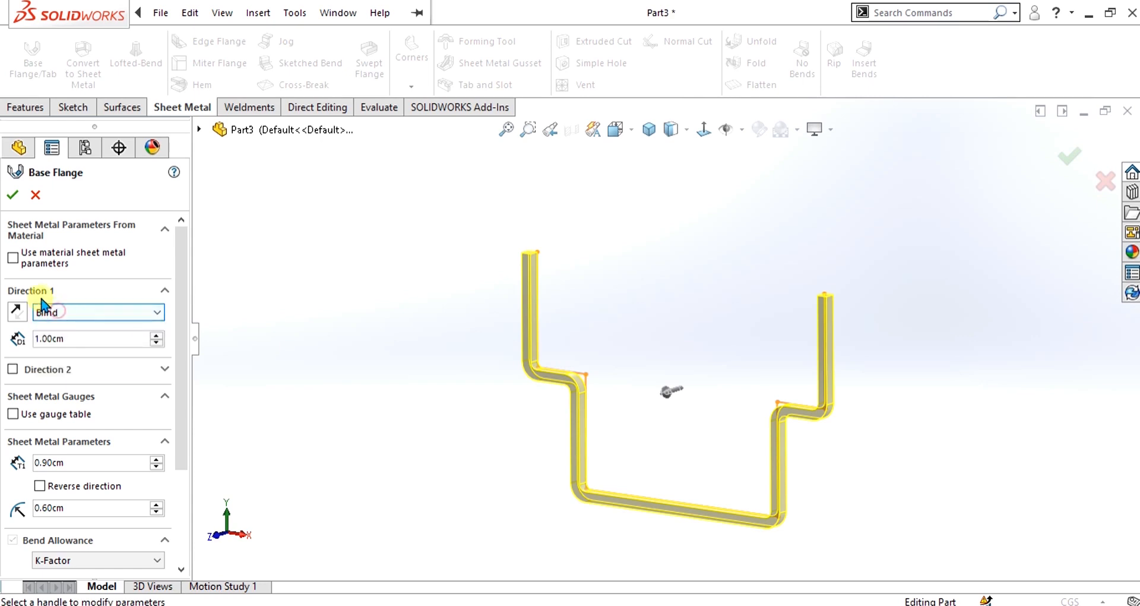
middle_drag(636, 395, 679, 421)
click(105, 314)
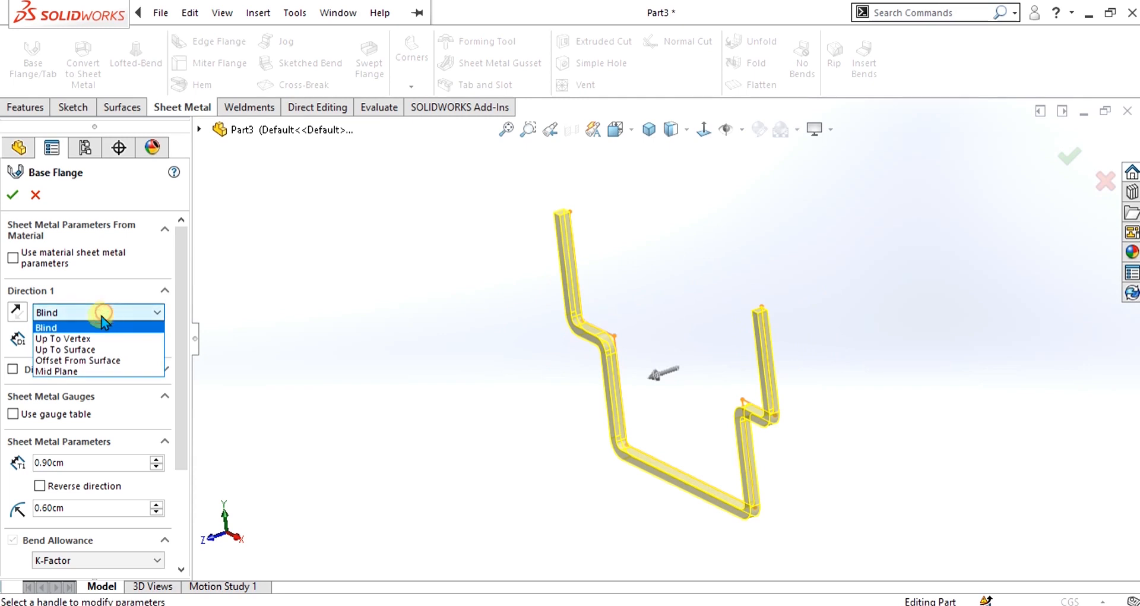
click(70, 371)
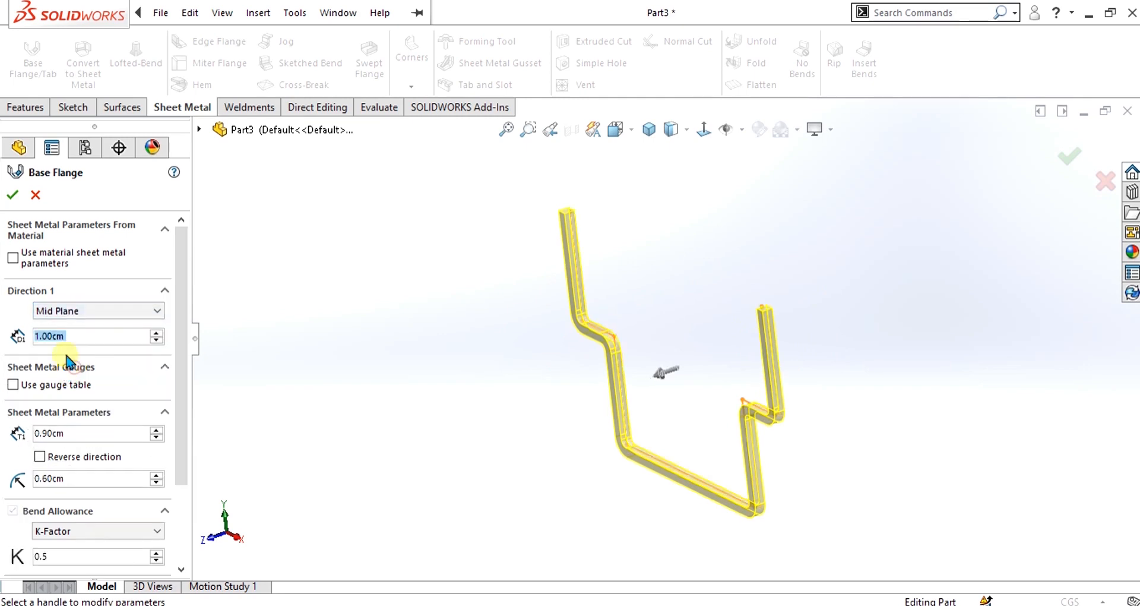
Set the base flange depth to 13 cm.
click(156, 332)
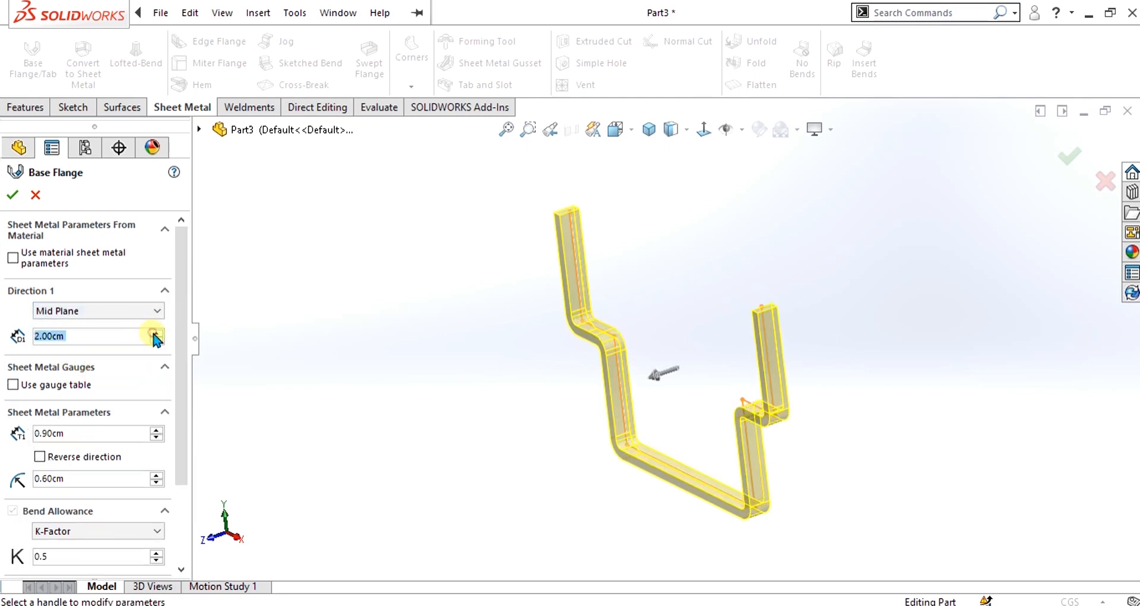
click(156, 332)
click(156, 332)
text(13)
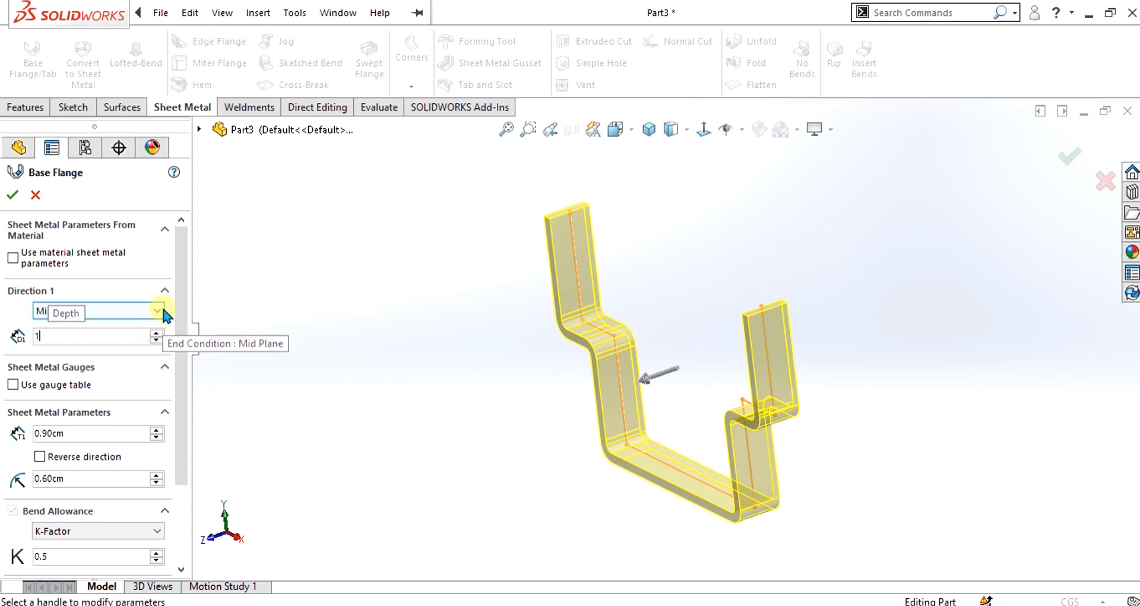
key(Return)
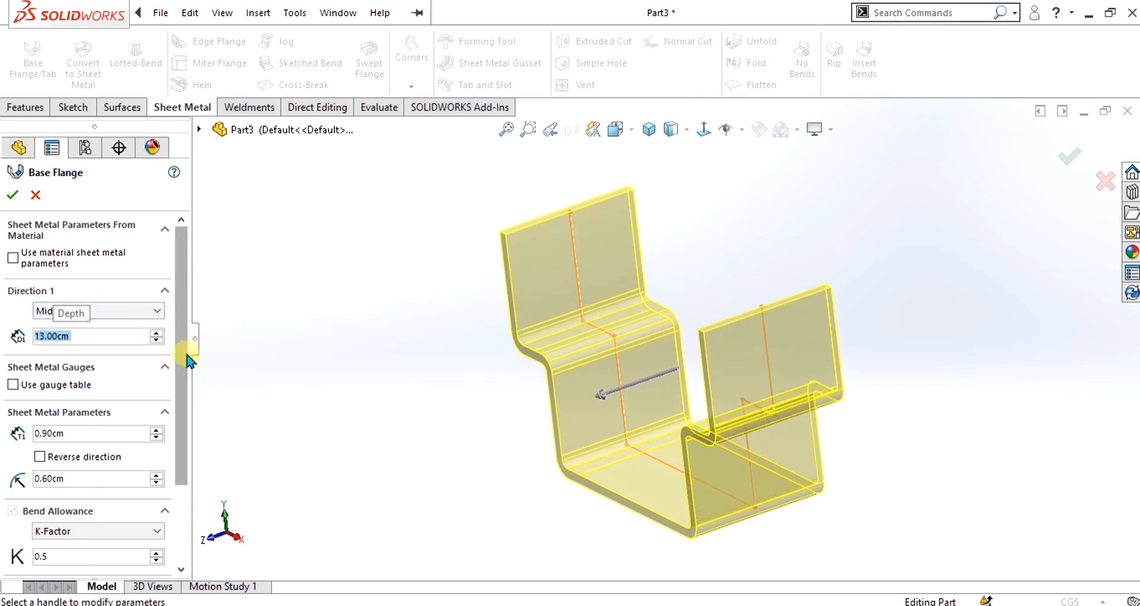
Set the sheet thickness to 1.00 cm and the bend radius to 0.50 cm, and create the base flange.
drag(186, 353, 185, 417)
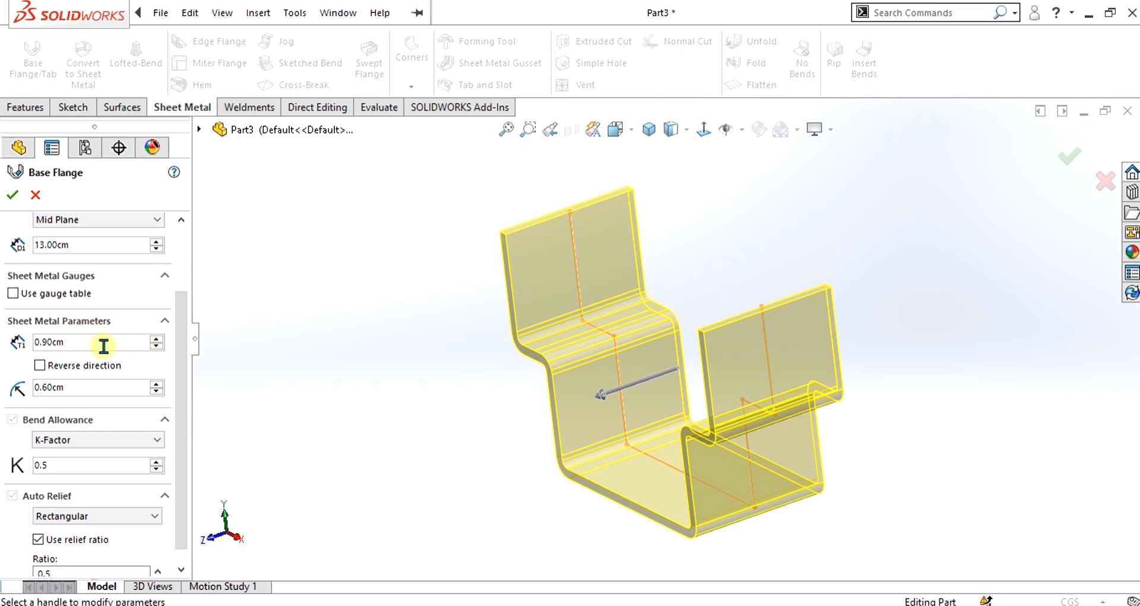
click(158, 339)
click(157, 346)
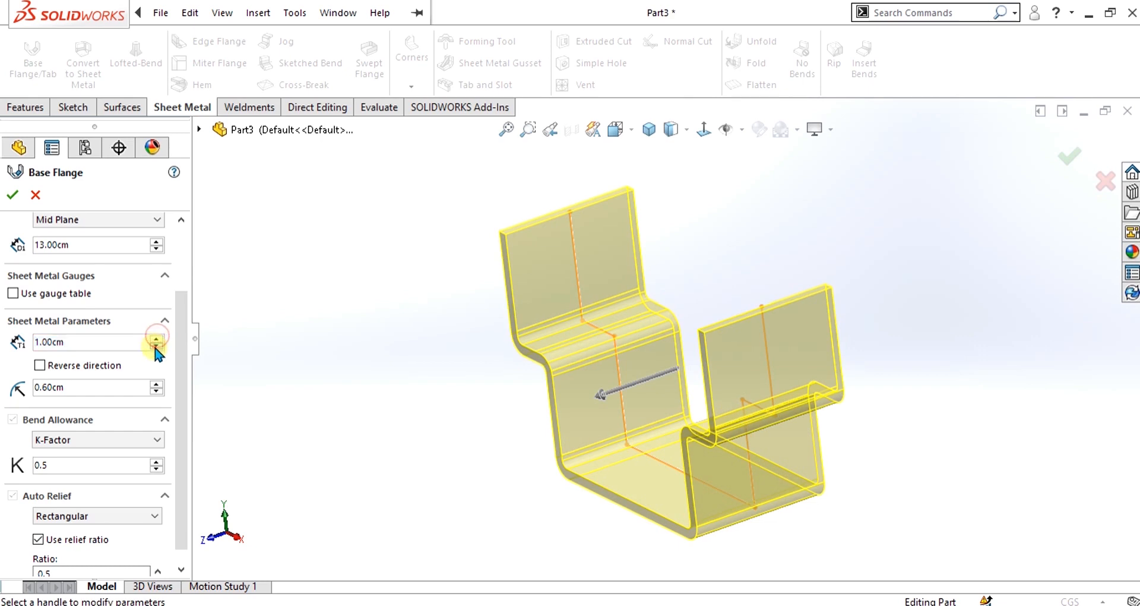
click(156, 340)
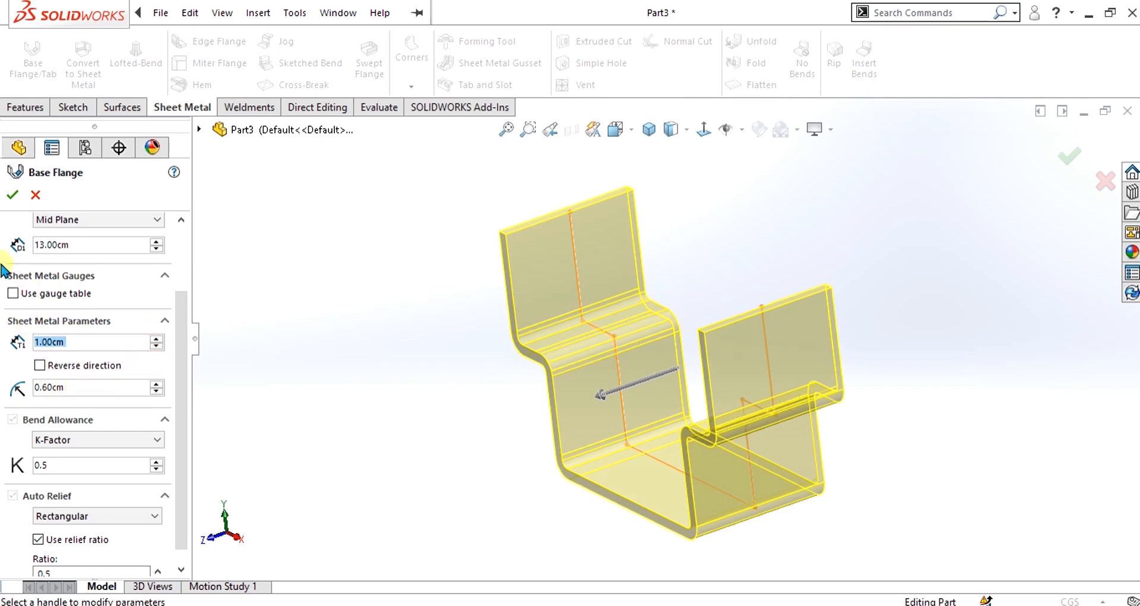
click(122, 387)
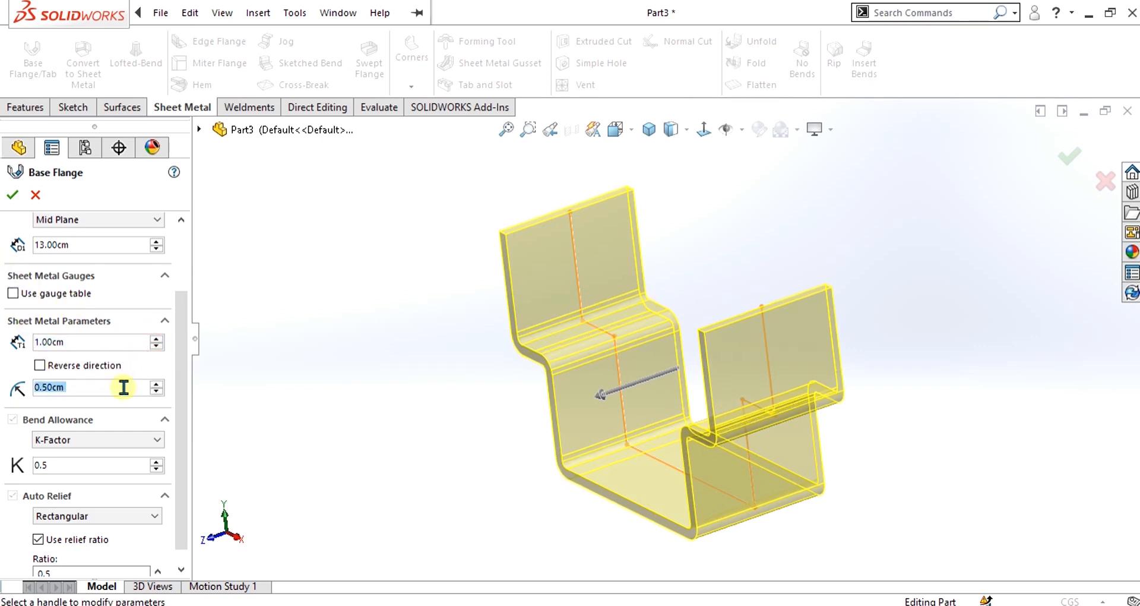
click(13, 195)
Start a Hem and select the inner top edge of the right upright wall.
middle_drag(633, 425, 813, 343)
scroll(813, 343, down, 5)
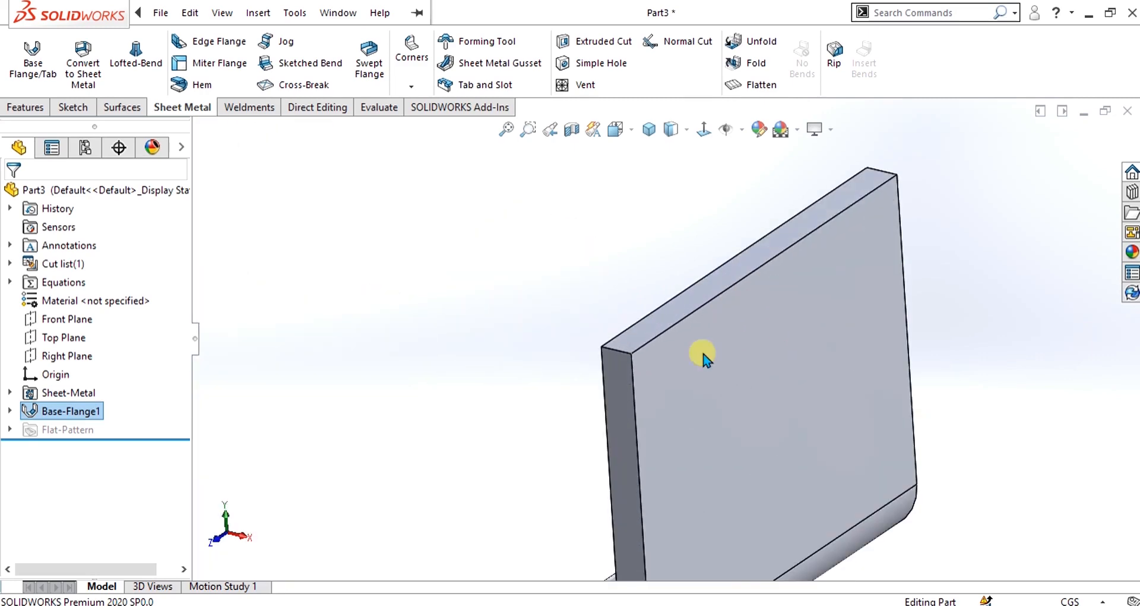
scroll(711, 302, up, 5)
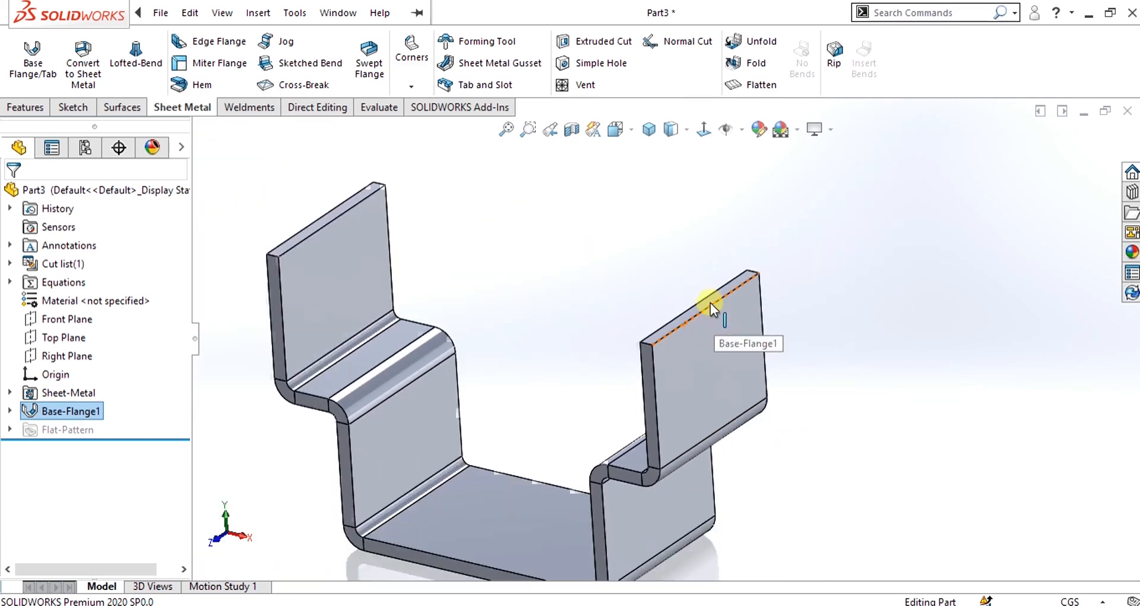
scroll(686, 314, down, 5)
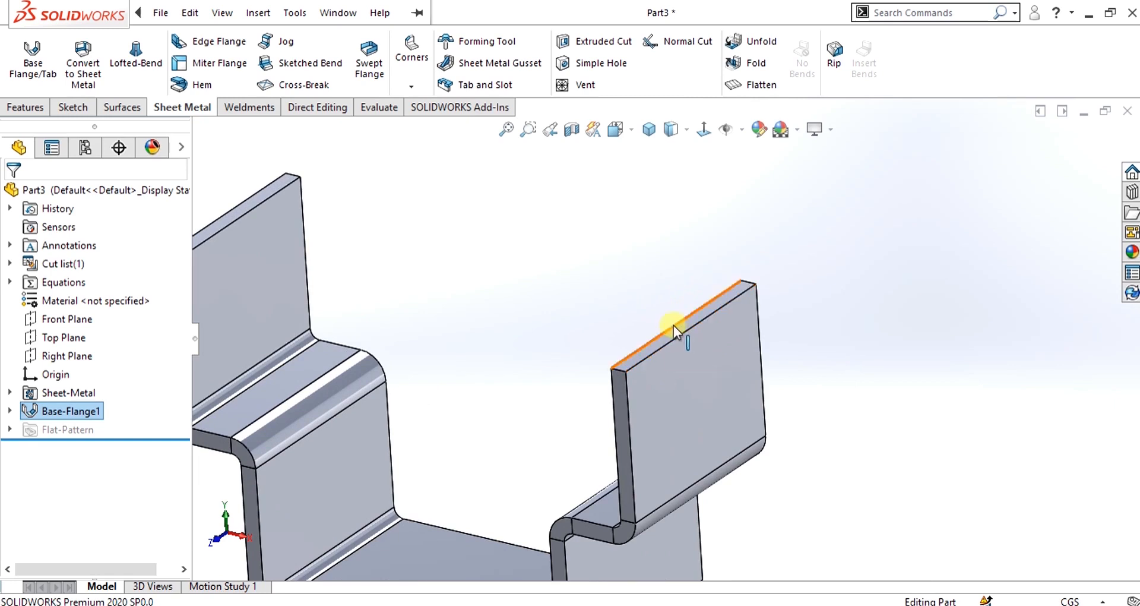
click(669, 325)
scroll(664, 342, up, 5)
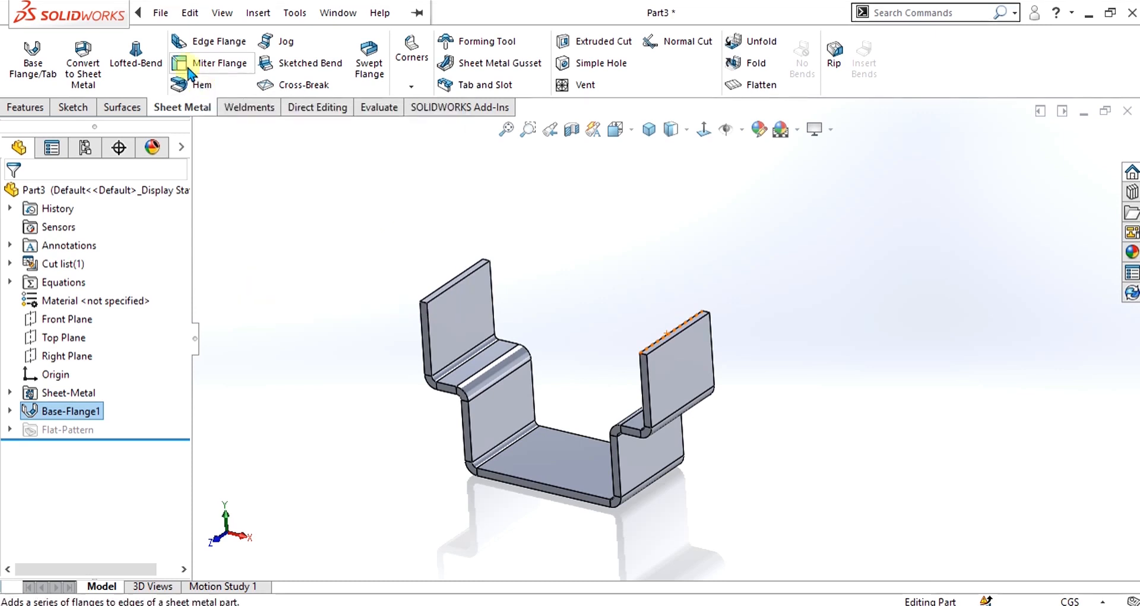
click(201, 85)
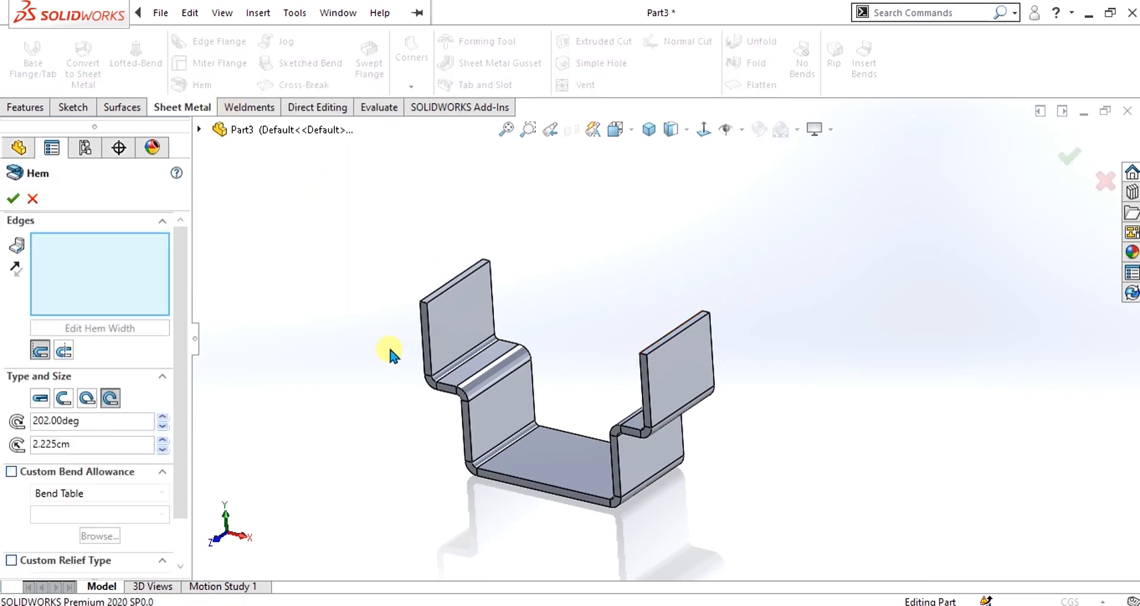
scroll(651, 344, down, 4)
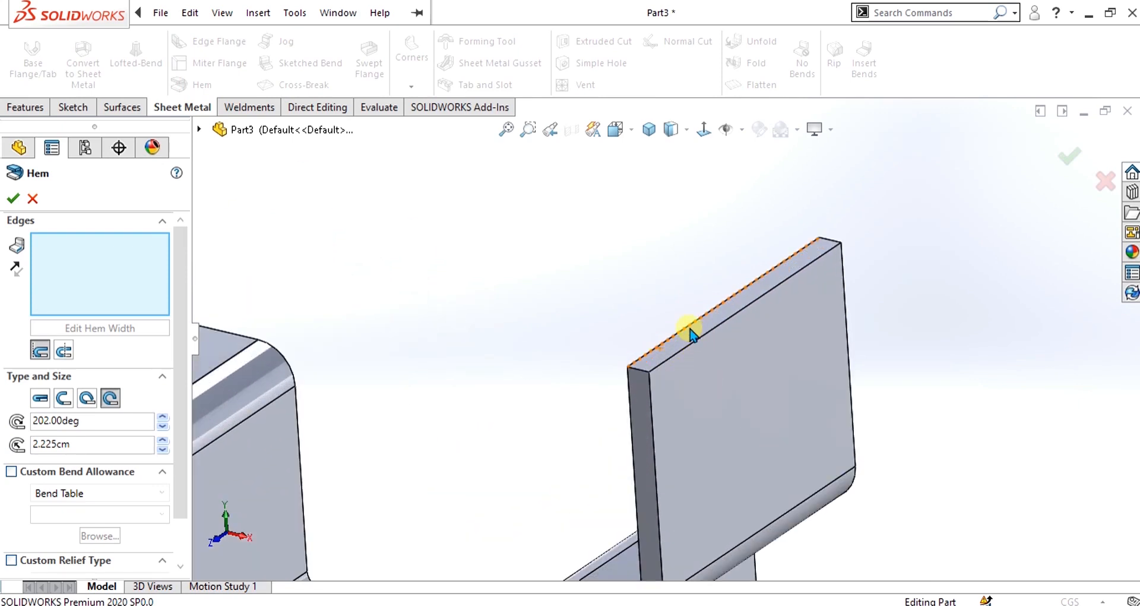
click(689, 327)
scroll(683, 392, up, 5)
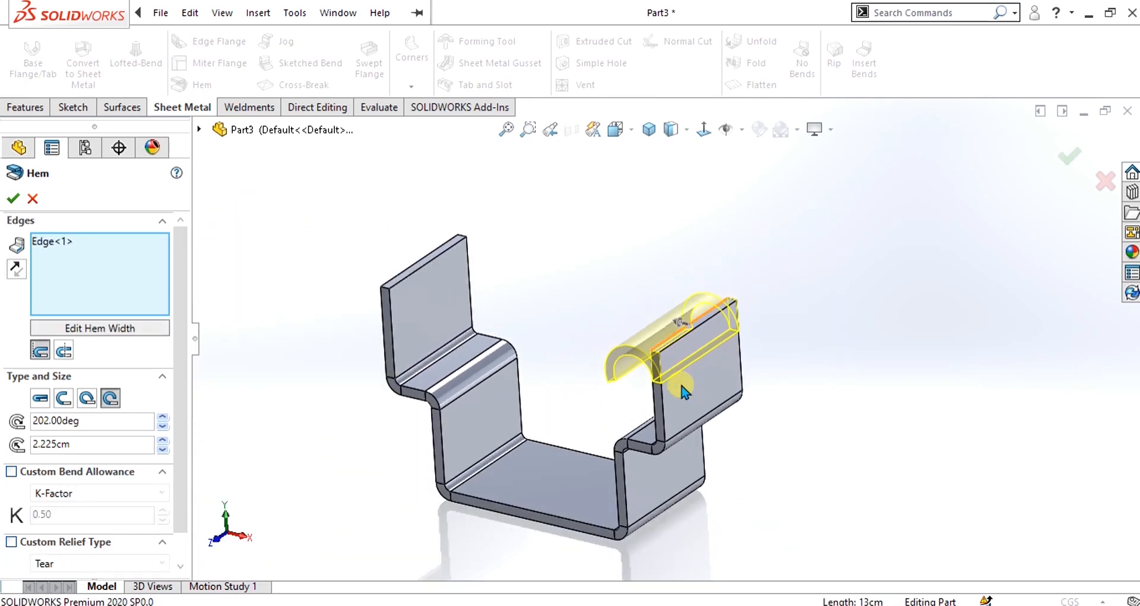
Add the outer top edge of the left upright wall to the hem's edges.
scroll(696, 336, down, 5)
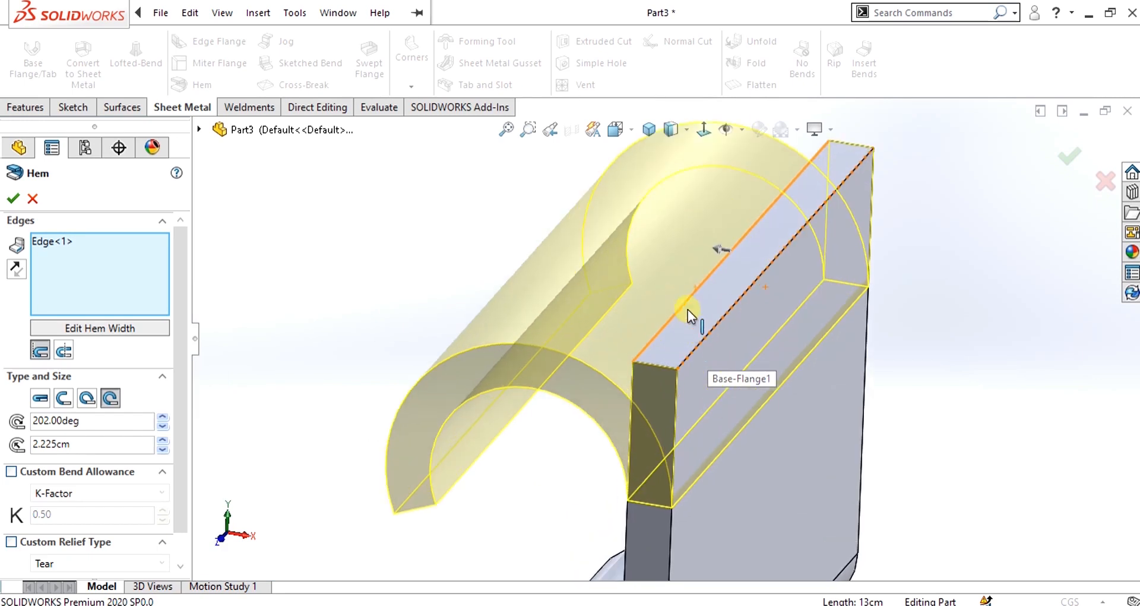
scroll(683, 320, up, 5)
scroll(660, 386, down, 3)
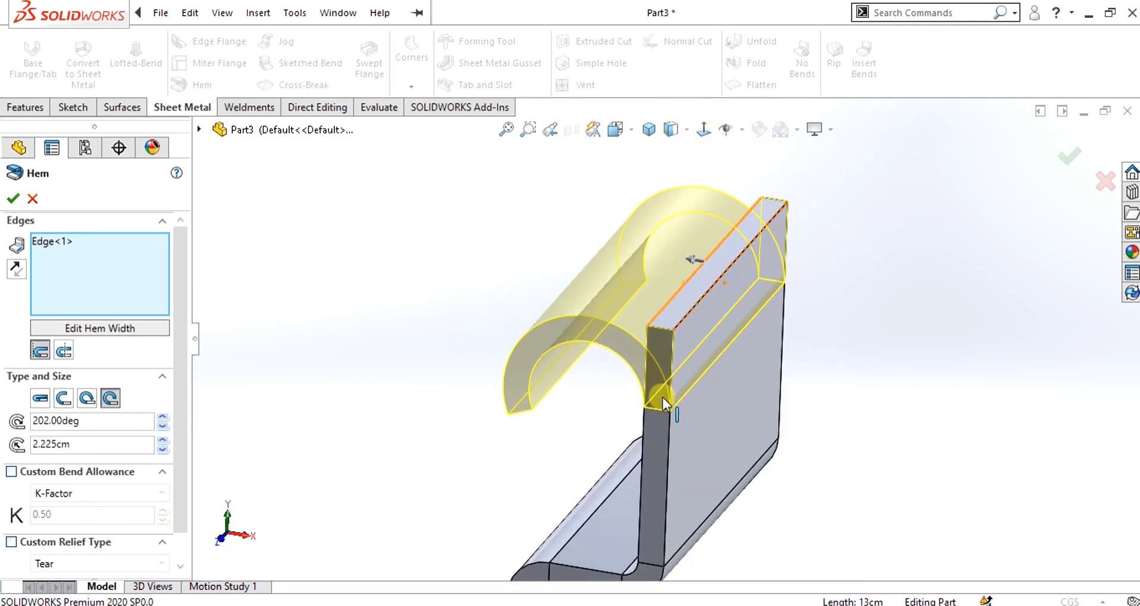
middle_drag(663, 397, 634, 408)
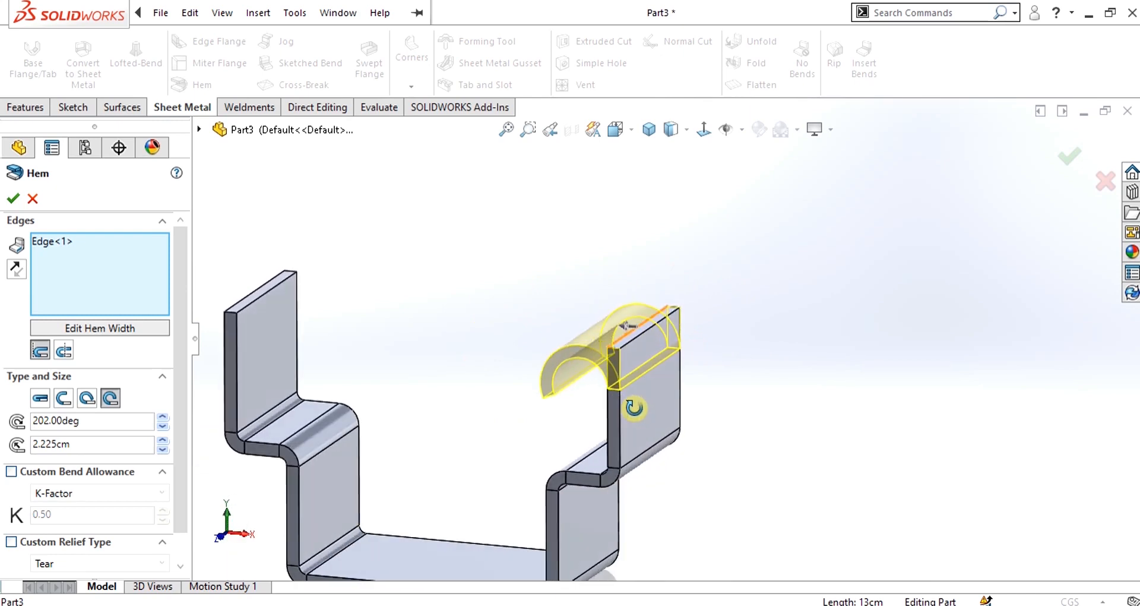
click(250, 295)
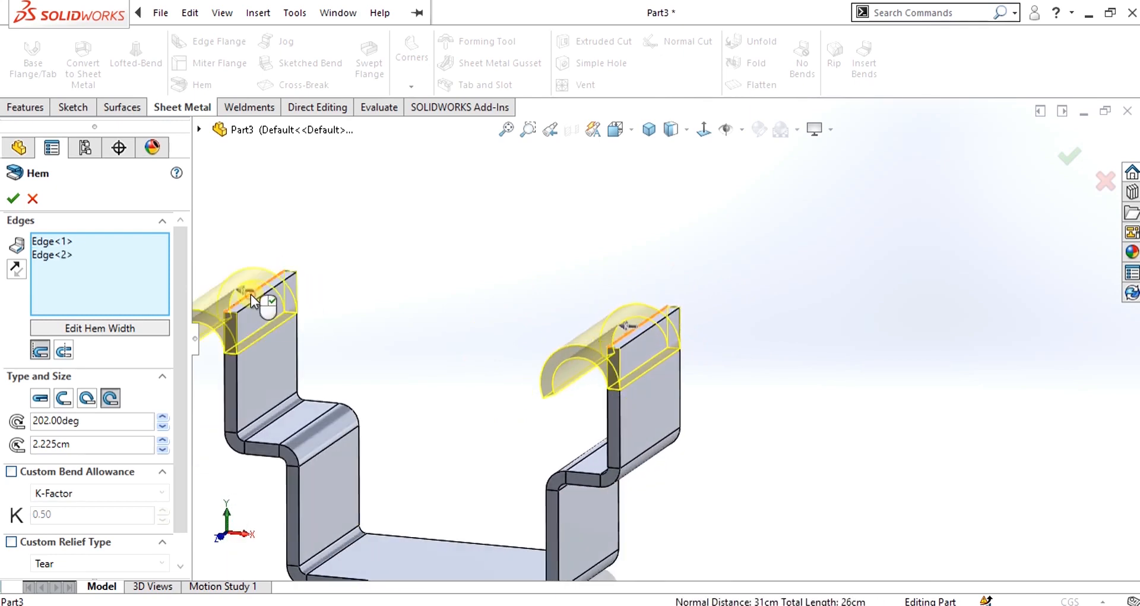
scroll(356, 317, up, 3)
scroll(500, 323, down, 5)
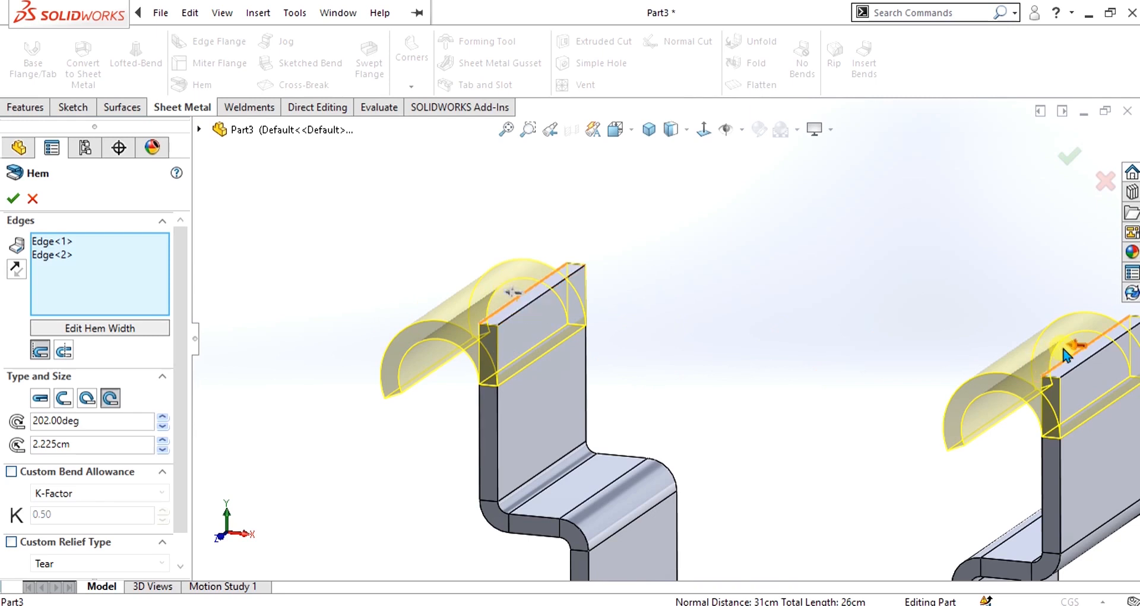
Reverse the hem direction on the right wall so that it curls outward from the bracket.
click(1075, 349)
scroll(1020, 400, up, 3)
scroll(949, 376, down, 5)
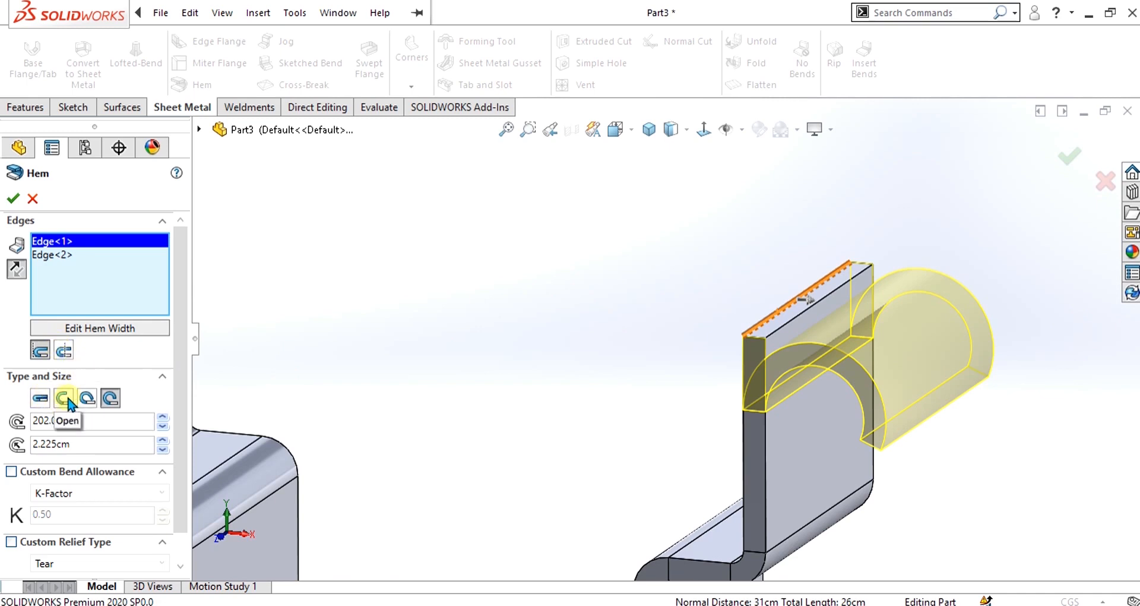
scroll(725, 380, up, 2)
scroll(721, 356, down, 4)
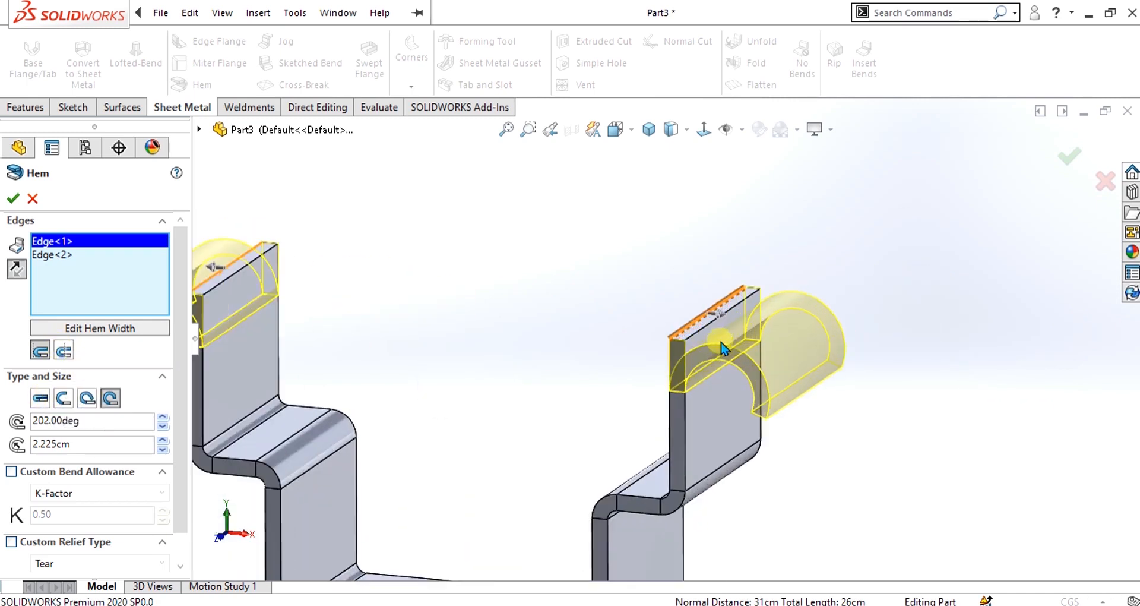
scroll(744, 422, down, 3)
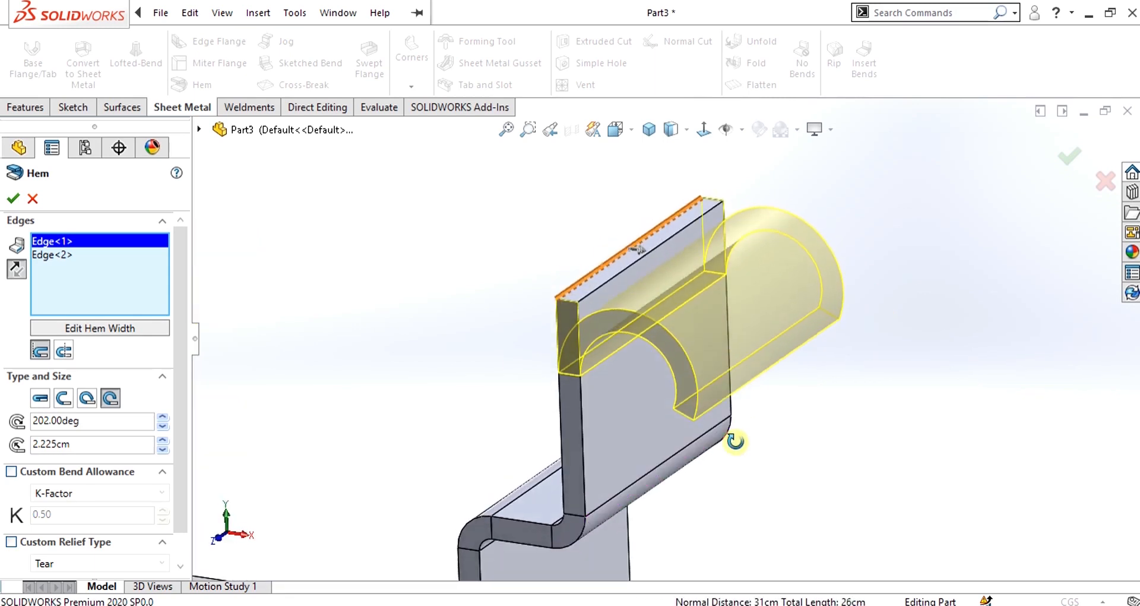
Try the Bend Outside position for the hems, switch back to the original position and examine the bend at the wall's end.
click(63, 351)
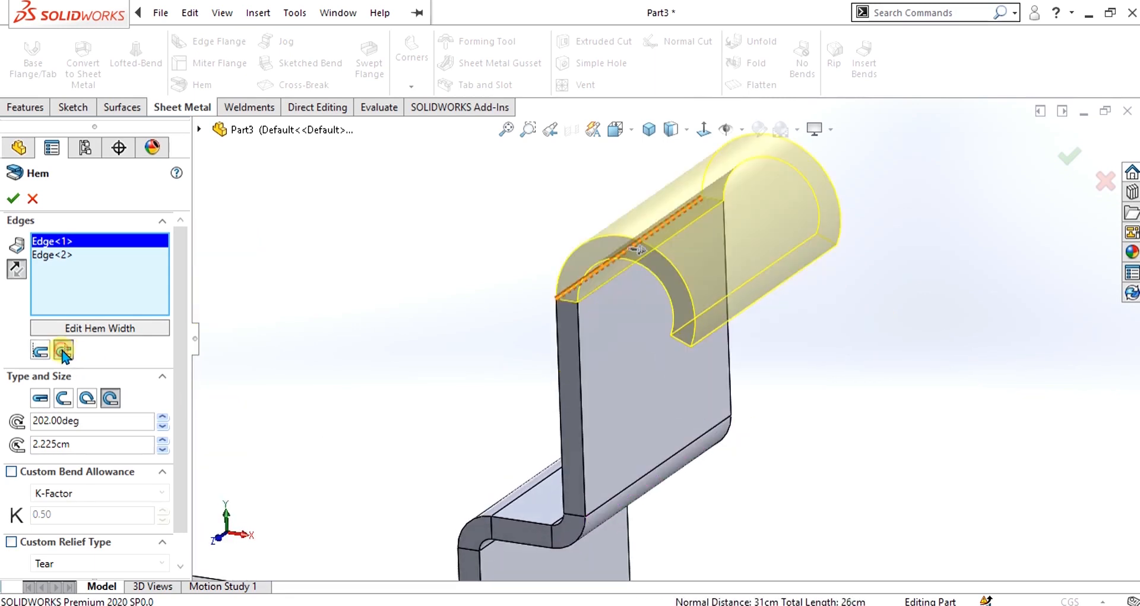
click(40, 351)
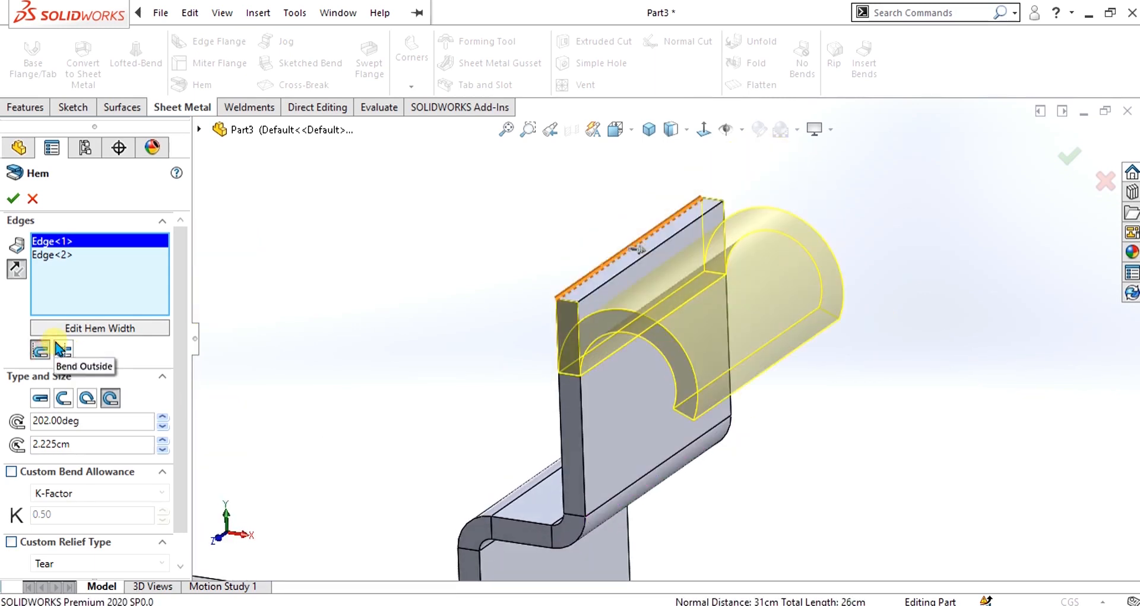
middle_drag(537, 332, 720, 328)
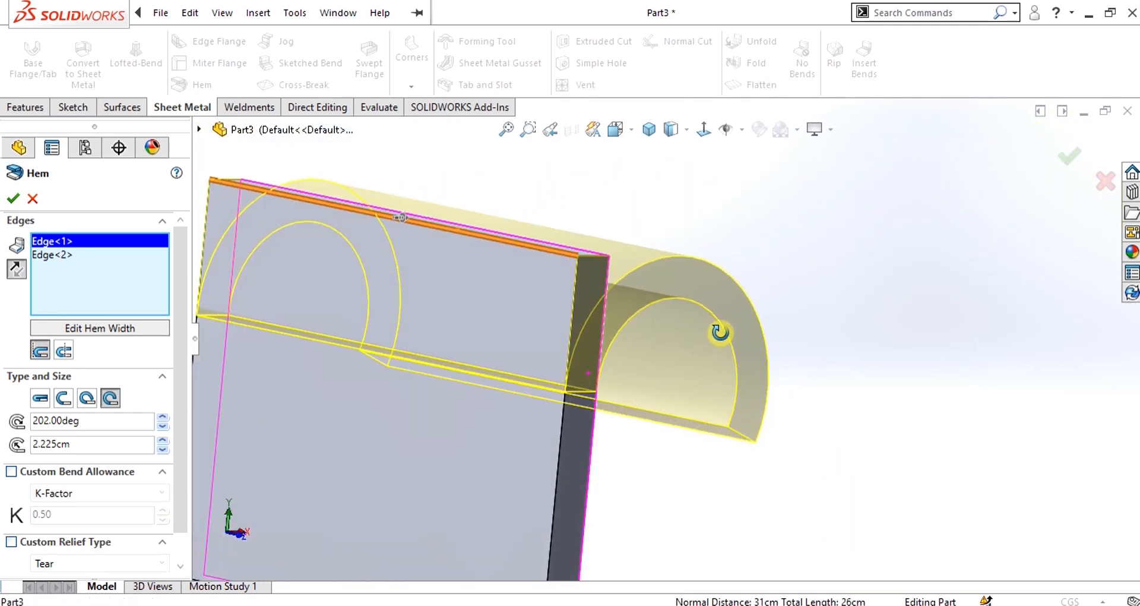
scroll(601, 376, down, 3)
scroll(597, 406, down, 2)
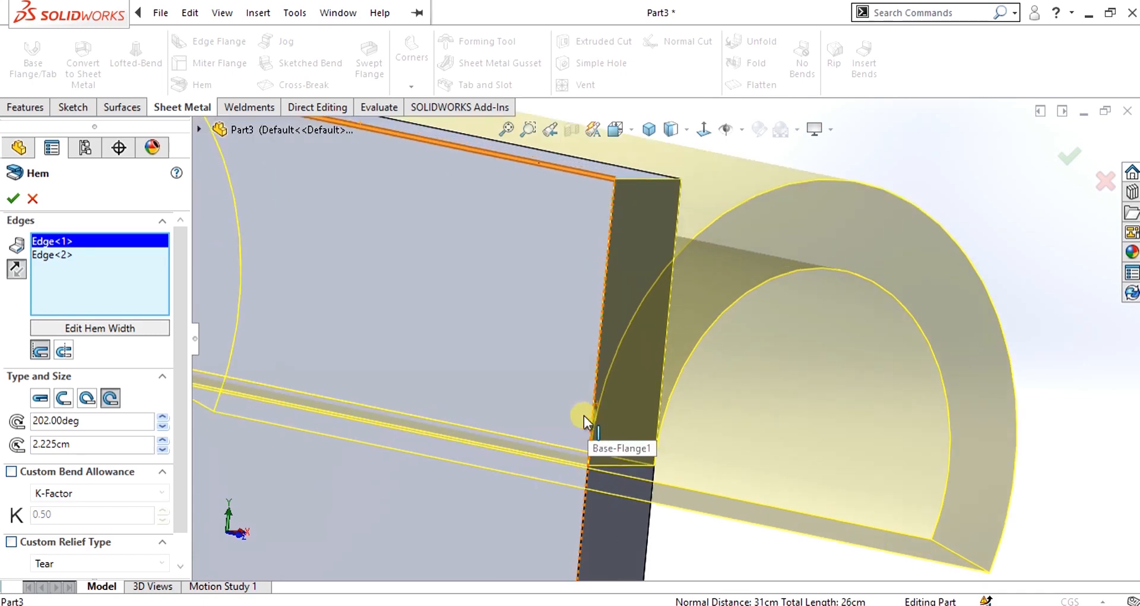
Set the hem position to Bend Outside for both wall edges.
click(63, 350)
scroll(532, 337, up, 4)
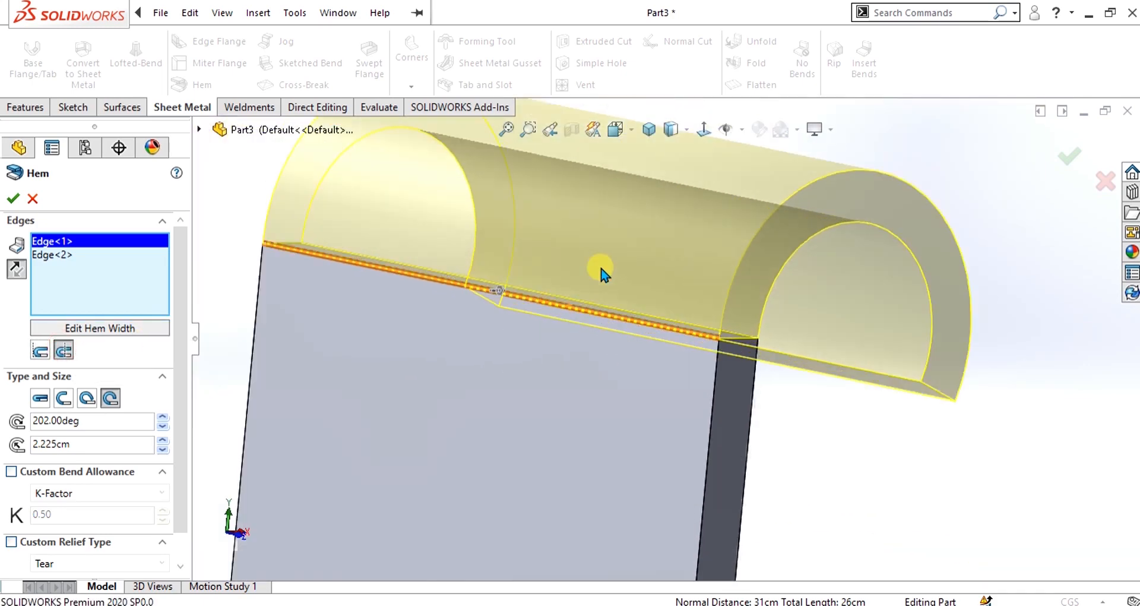
scroll(594, 360, down, 3)
scroll(669, 339, up, 3)
middle_drag(669, 339, 687, 394)
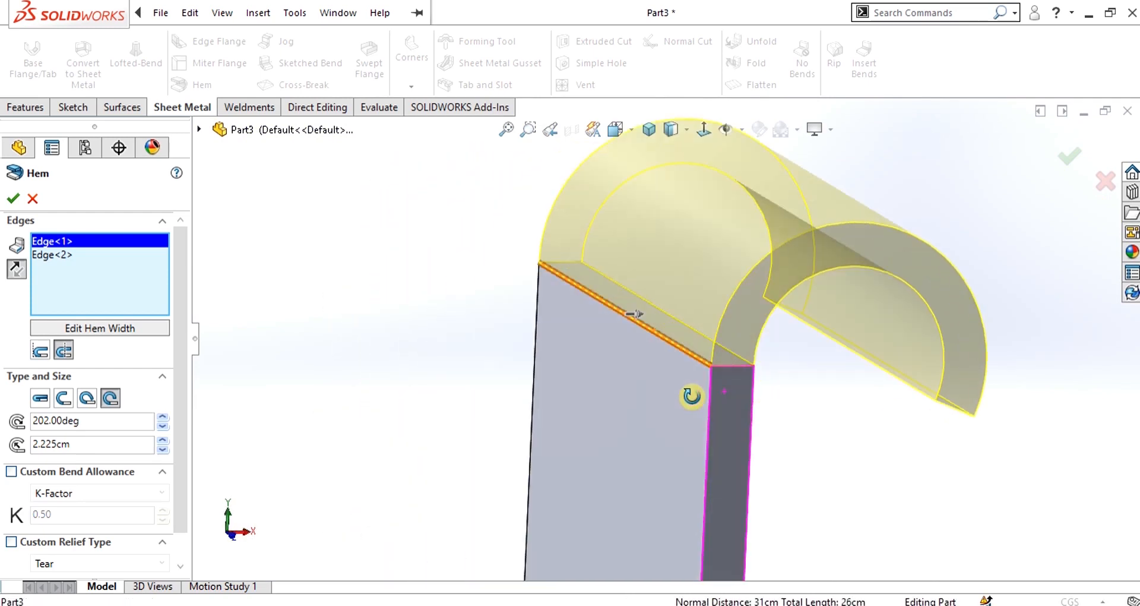
scroll(691, 394, down, 3)
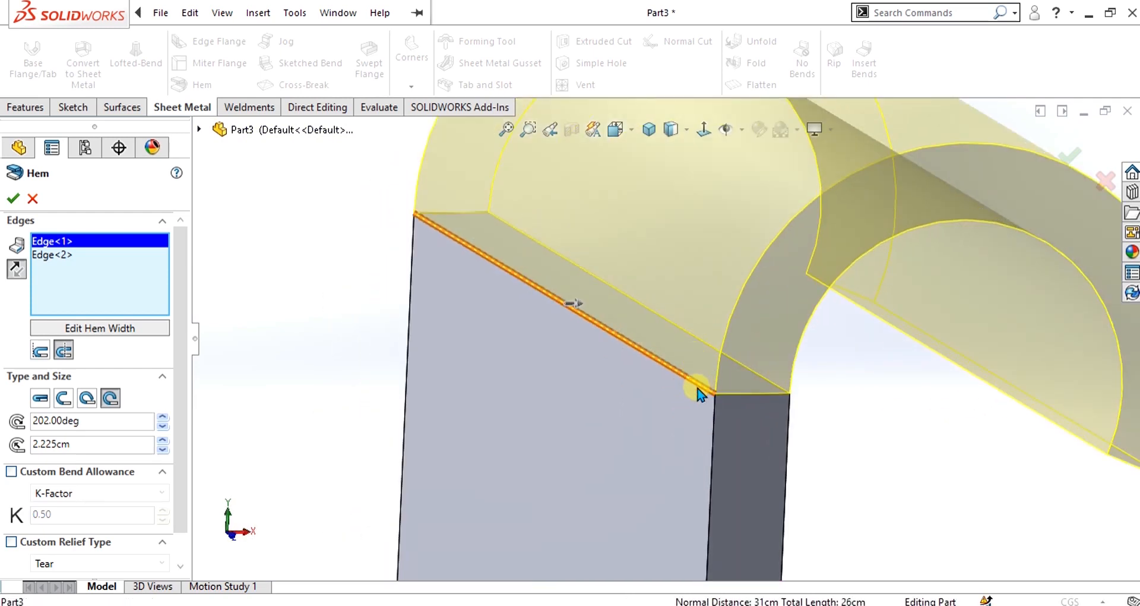
scroll(707, 383, up, 5)
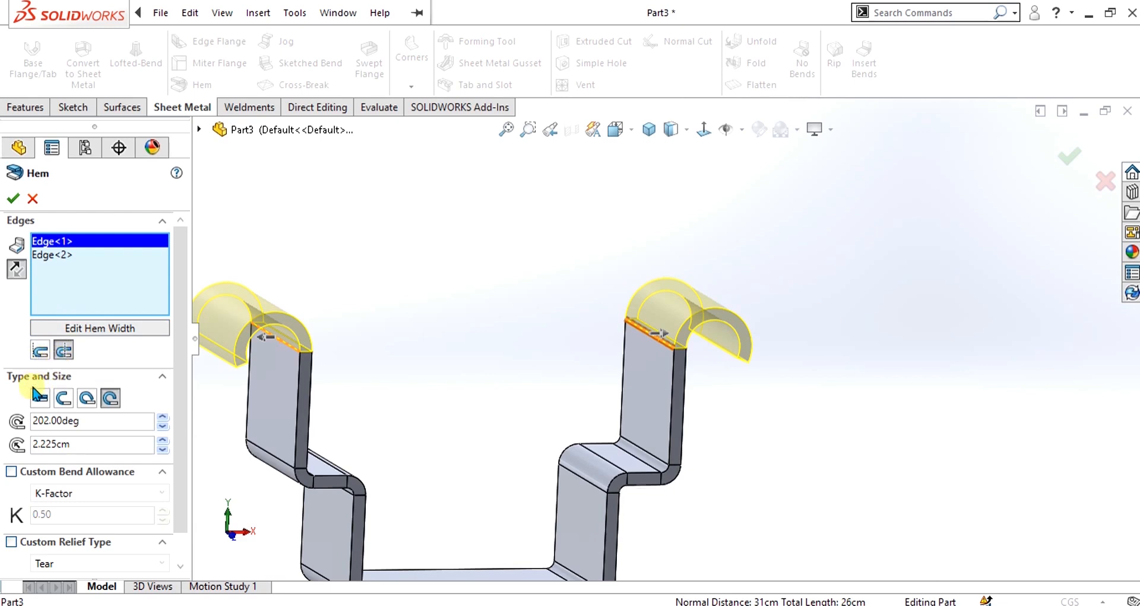
scroll(176, 361, down, 1)
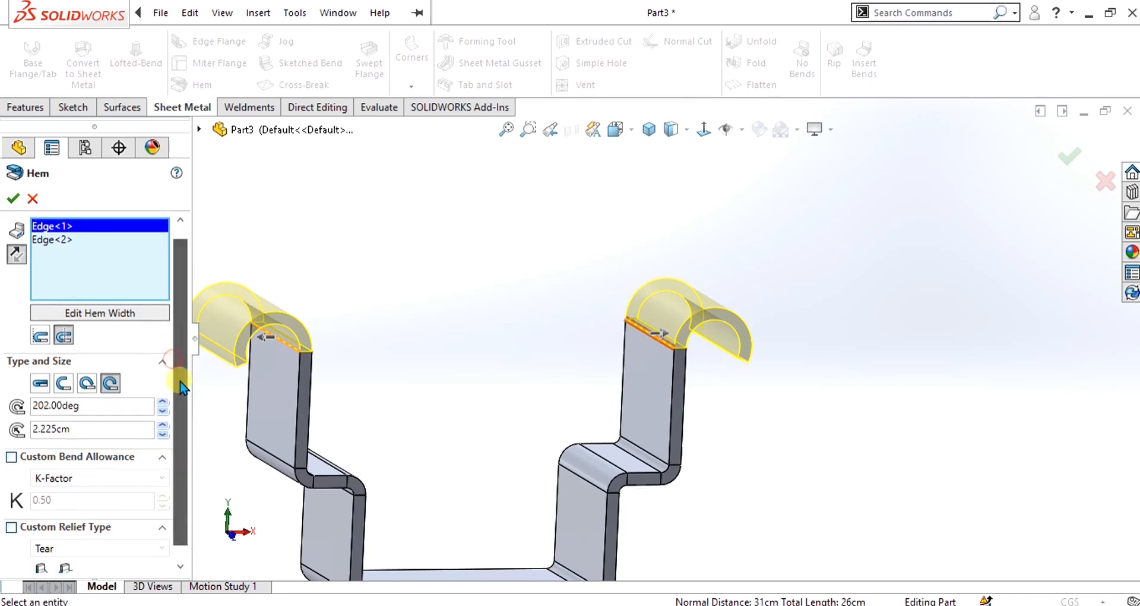
scroll(401, 326, up, 2)
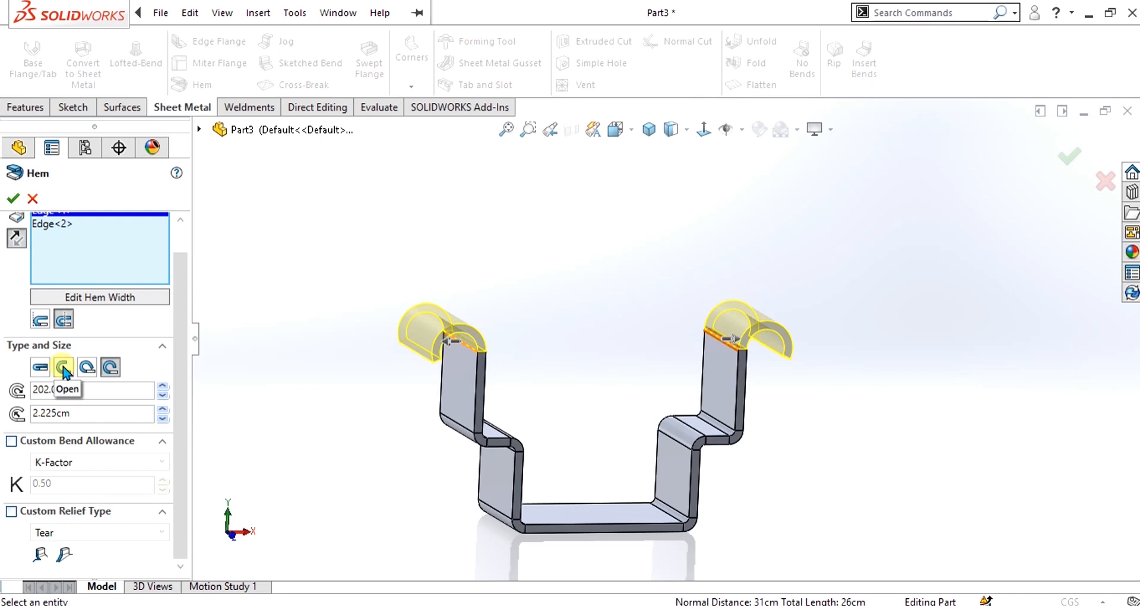
Try the Closed, Open, Tear Drop and Rolled hem types in turn on the selected wall edges.
click(40, 367)
scroll(746, 366, down, 5)
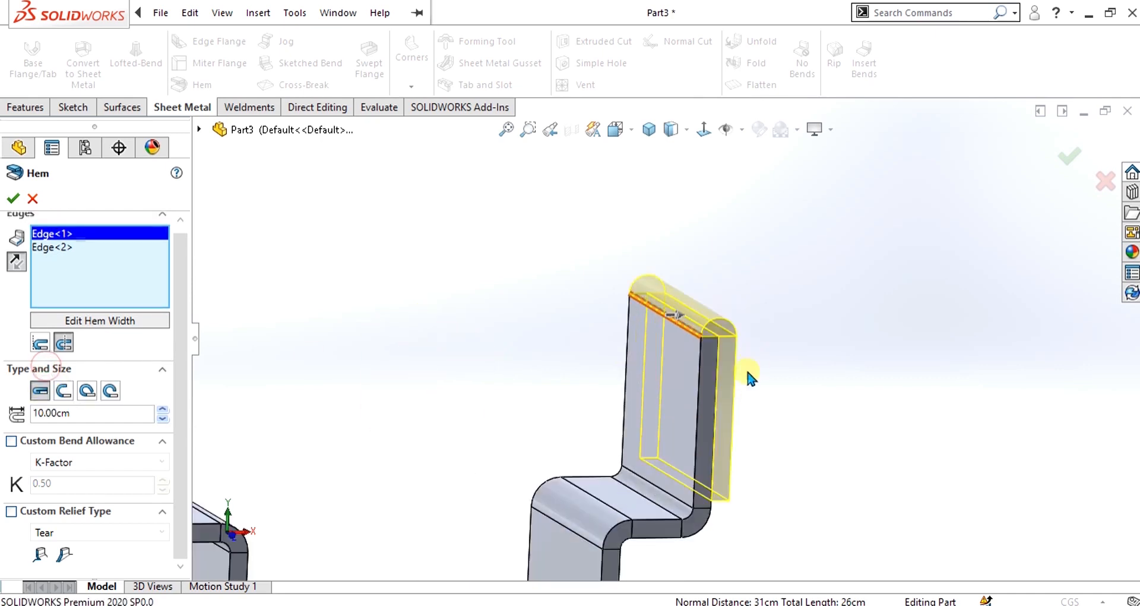
mouse_move(708, 404)
middle_down()
mouse_move(674, 351)
mouse_move(686, 407)
middle_up()
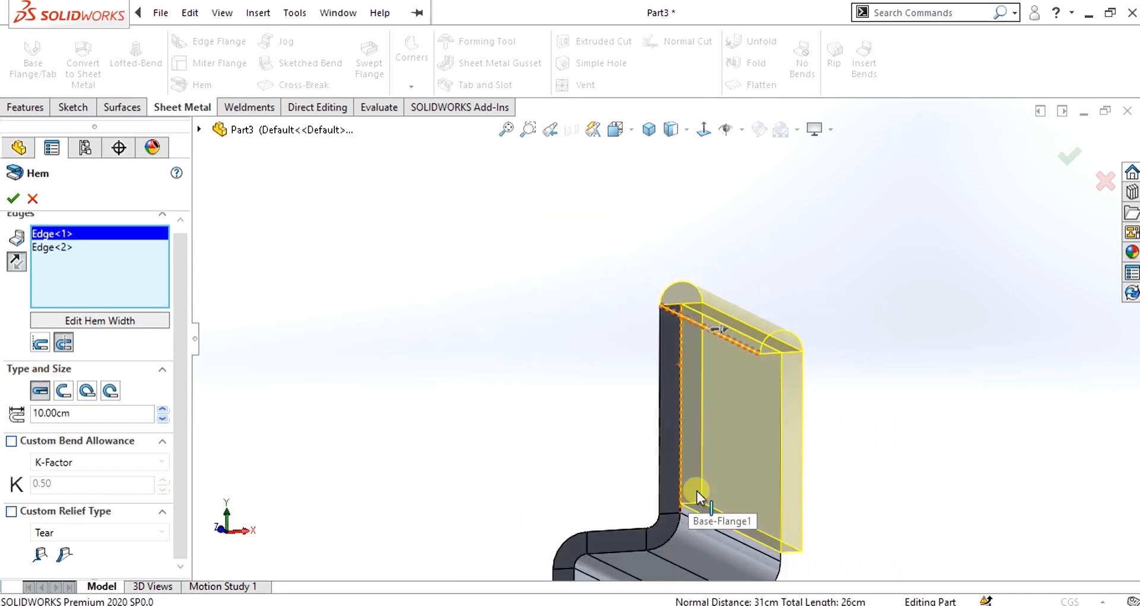
scroll(697, 489, up, 2)
scroll(711, 410, down, 2)
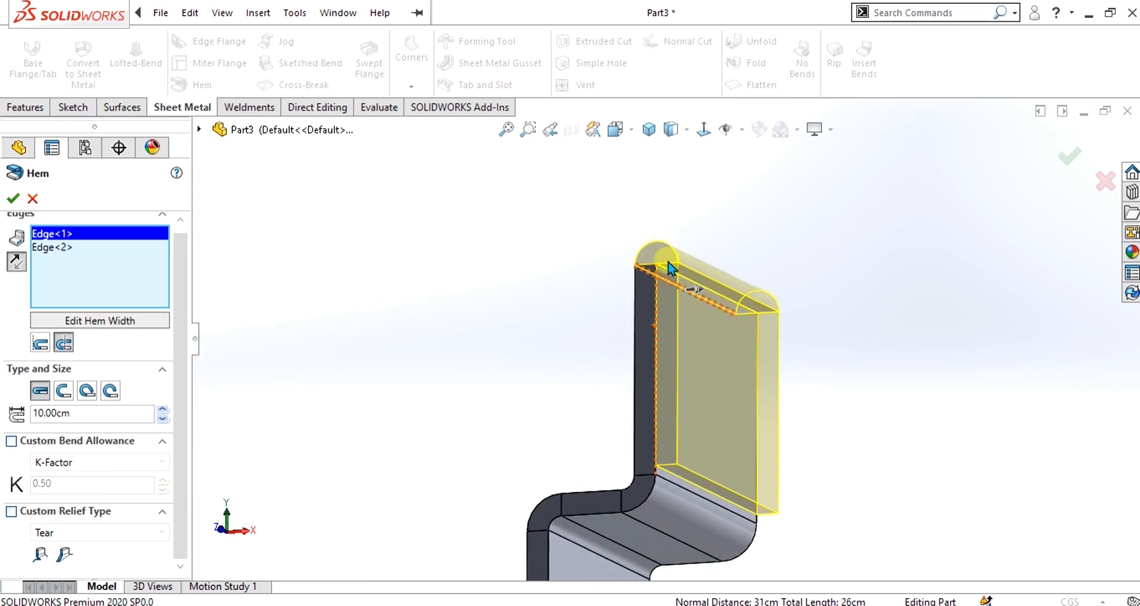
click(64, 390)
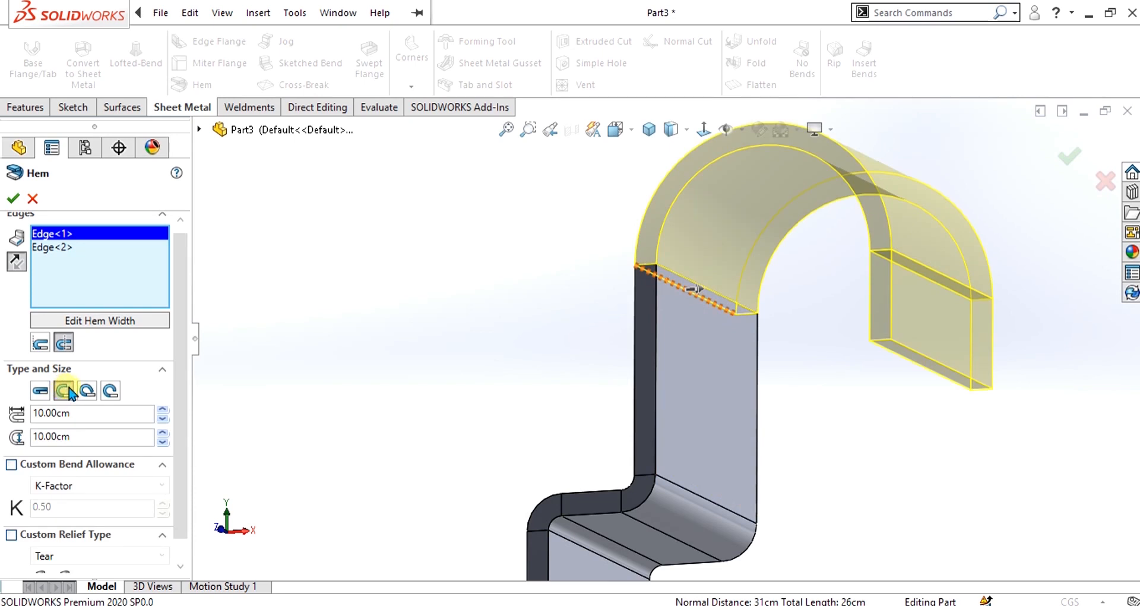
click(86, 390)
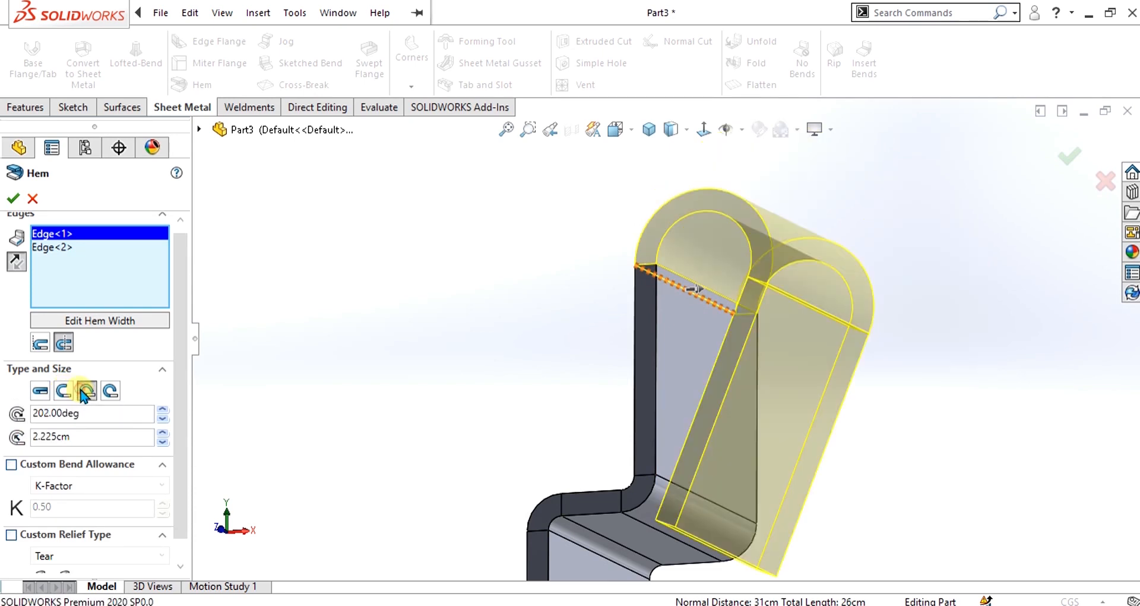
click(113, 394)
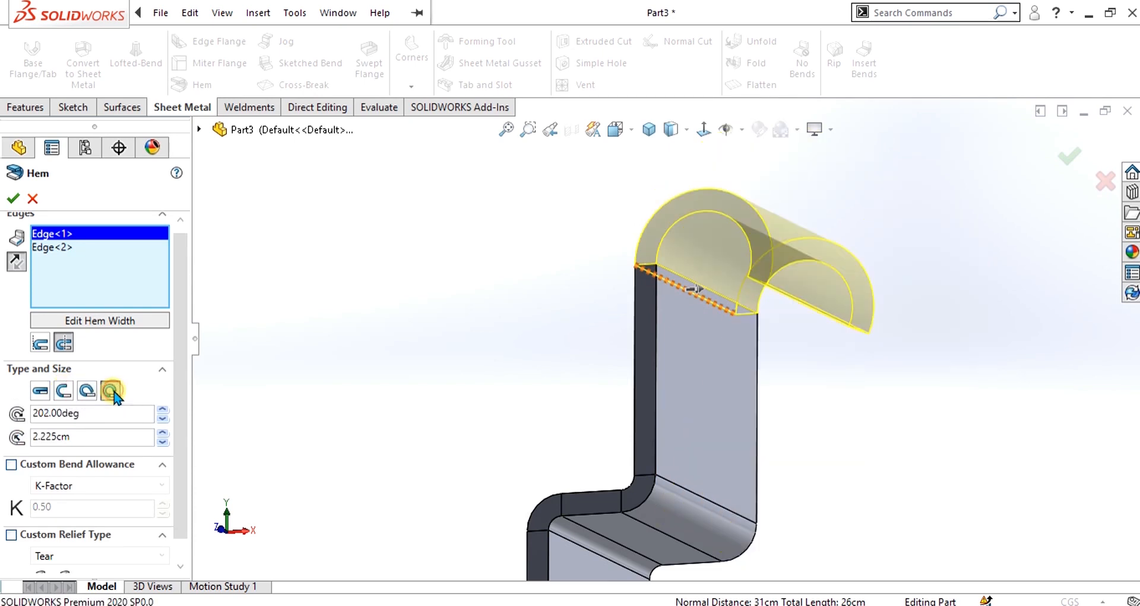
Set the hem type to Open for both upright walls.
click(63, 391)
scroll(642, 356, up, 3)
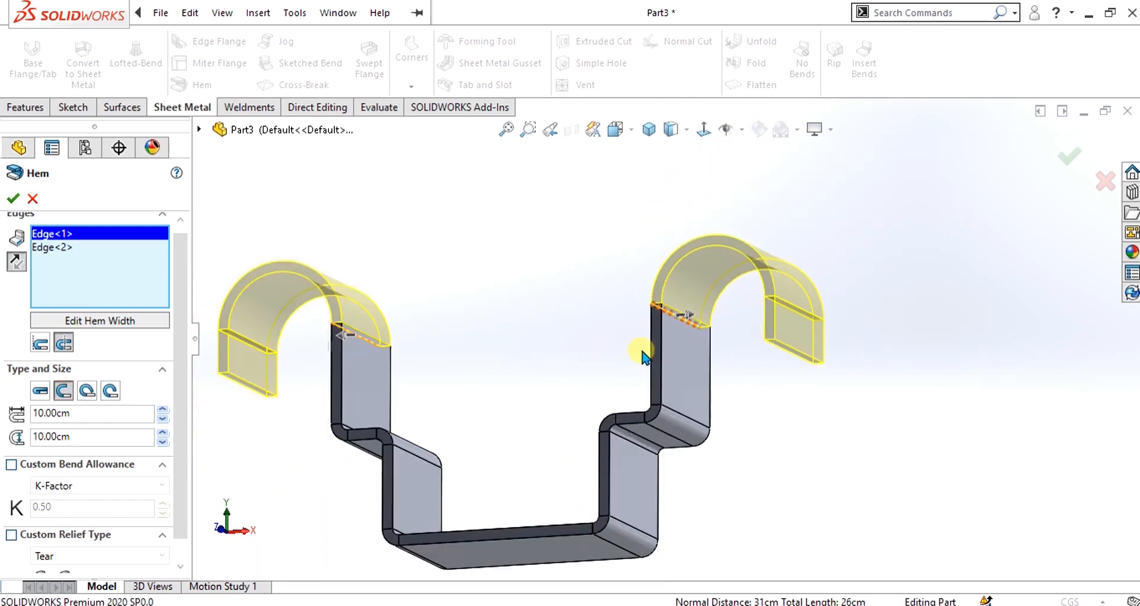
middle_drag(645, 356, 641, 392)
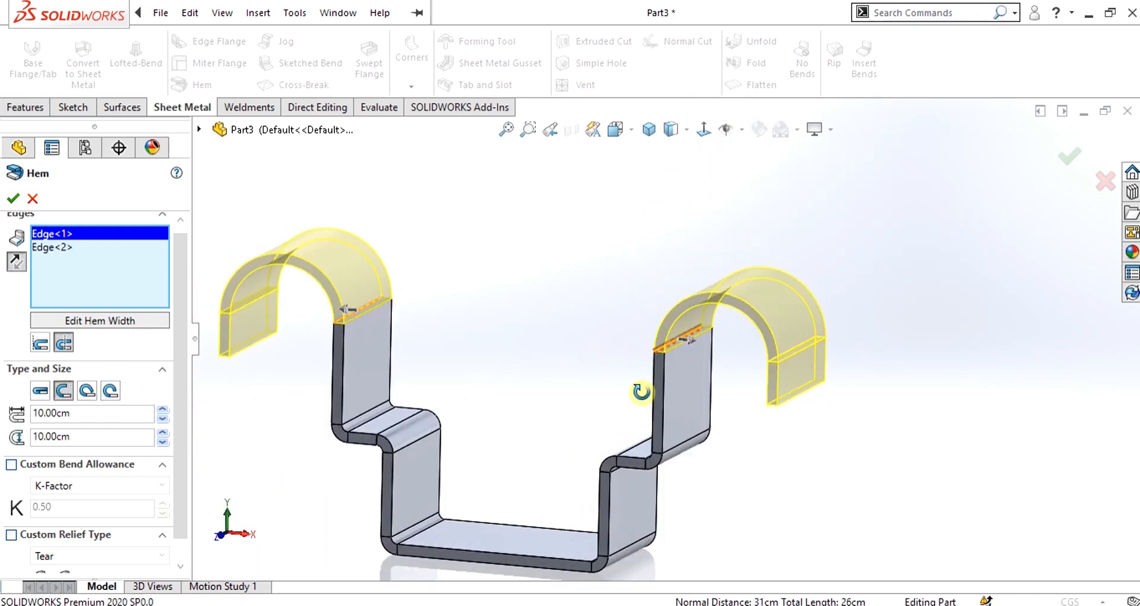
Set the open hems' length to 7.00 cm and their gap distance to 7.00 cm.
click(161, 418)
click(161, 418)
click(161, 417)
click(161, 418)
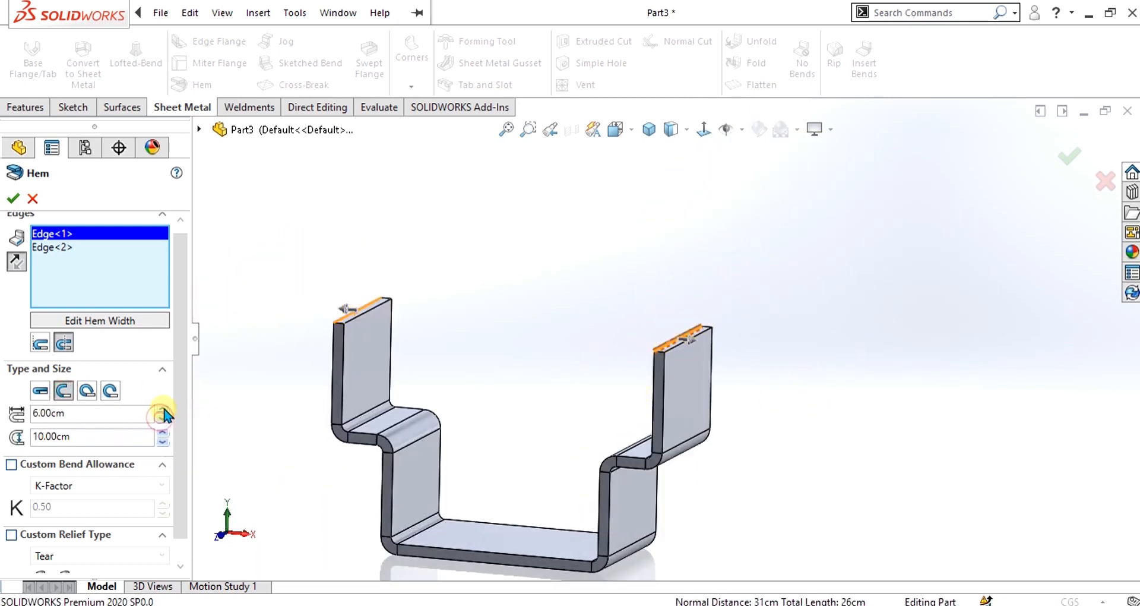
click(162, 409)
click(163, 442)
click(163, 442)
click(163, 442)
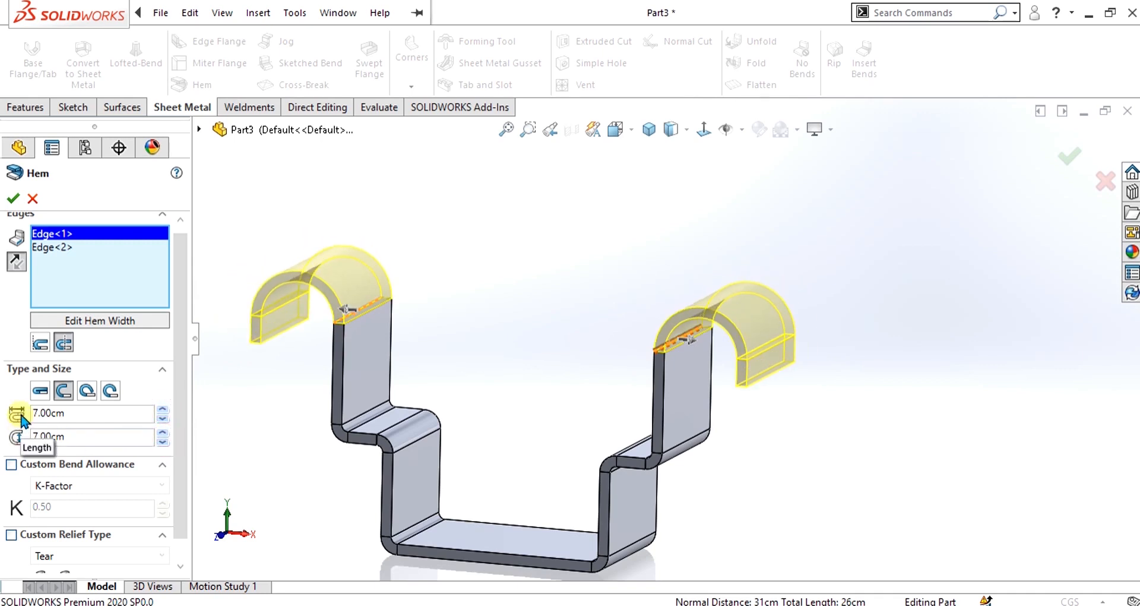
Try gap distances of 8.00 cm and 9.00 cm on the open hems.
scroll(652, 376, down, 5)
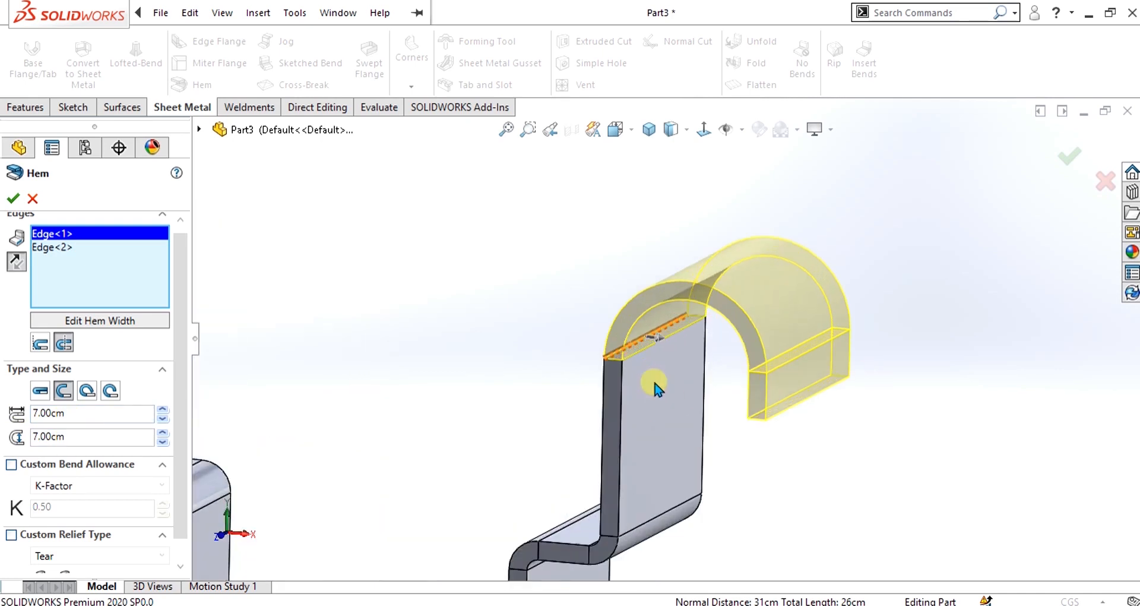
middle_drag(685, 379, 583, 389)
click(163, 431)
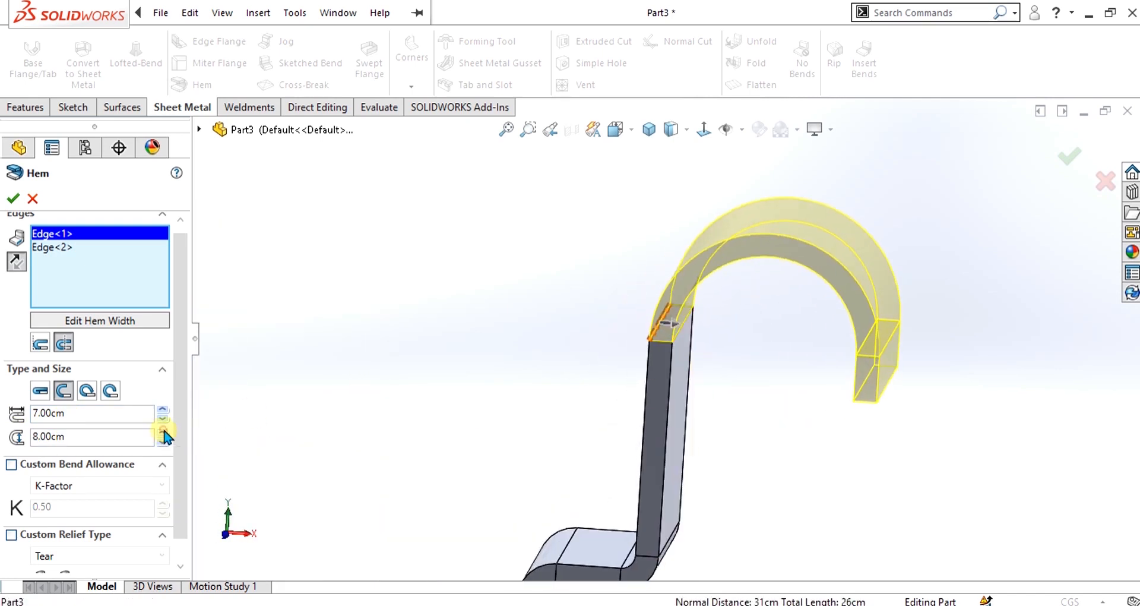
click(163, 431)
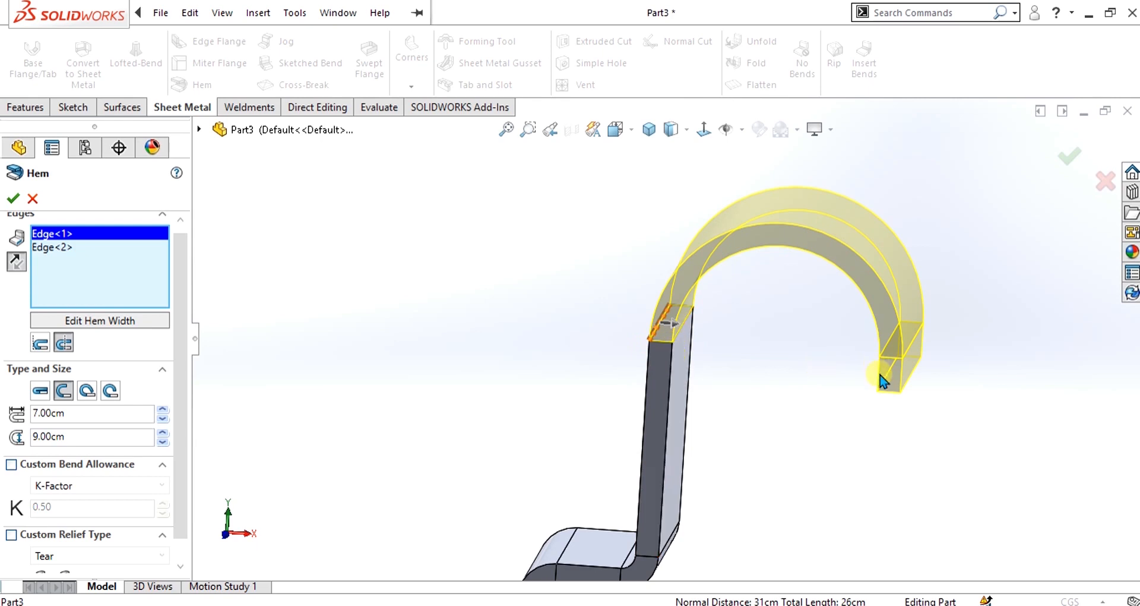
Reset the open hems' gap distance to 7.00 cm and set their length to 10.00 cm.
click(163, 442)
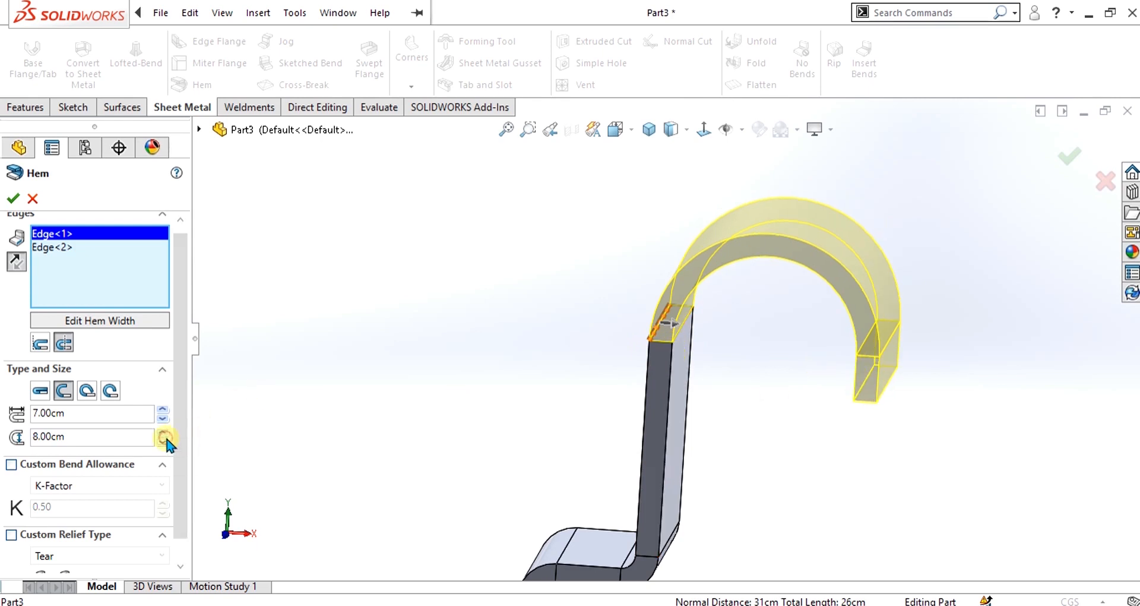
click(163, 442)
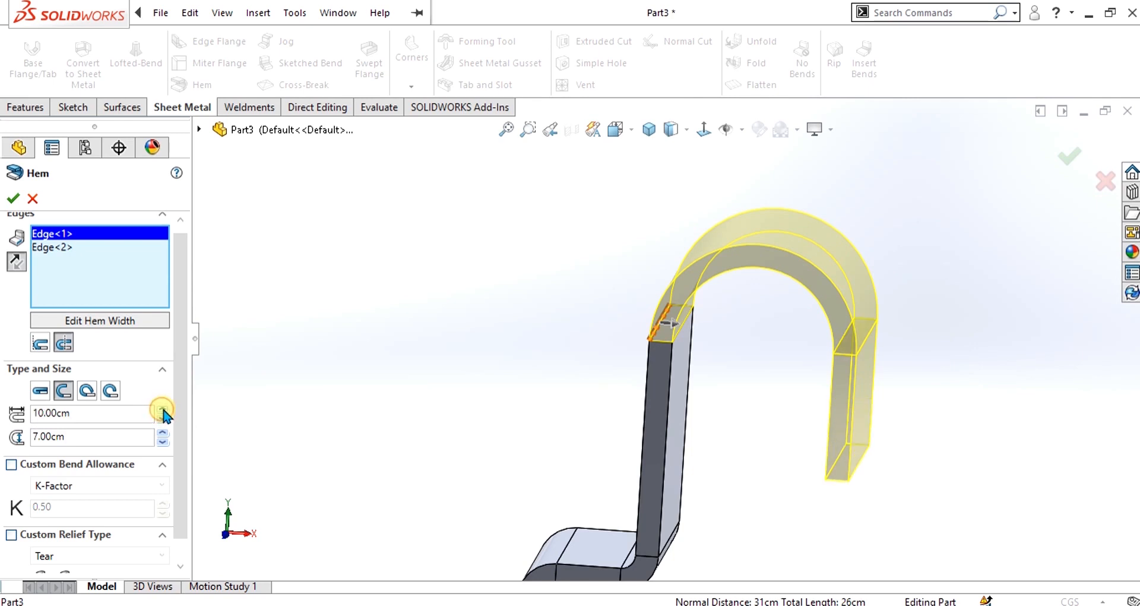
scroll(906, 371, down, 5)
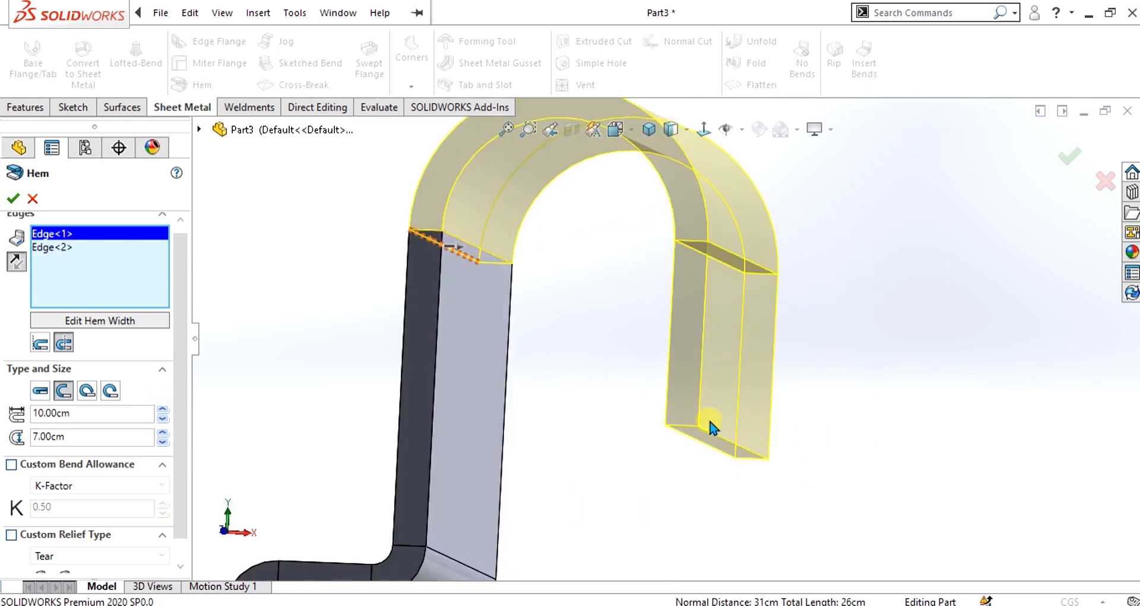
scroll(683, 434, up, 3)
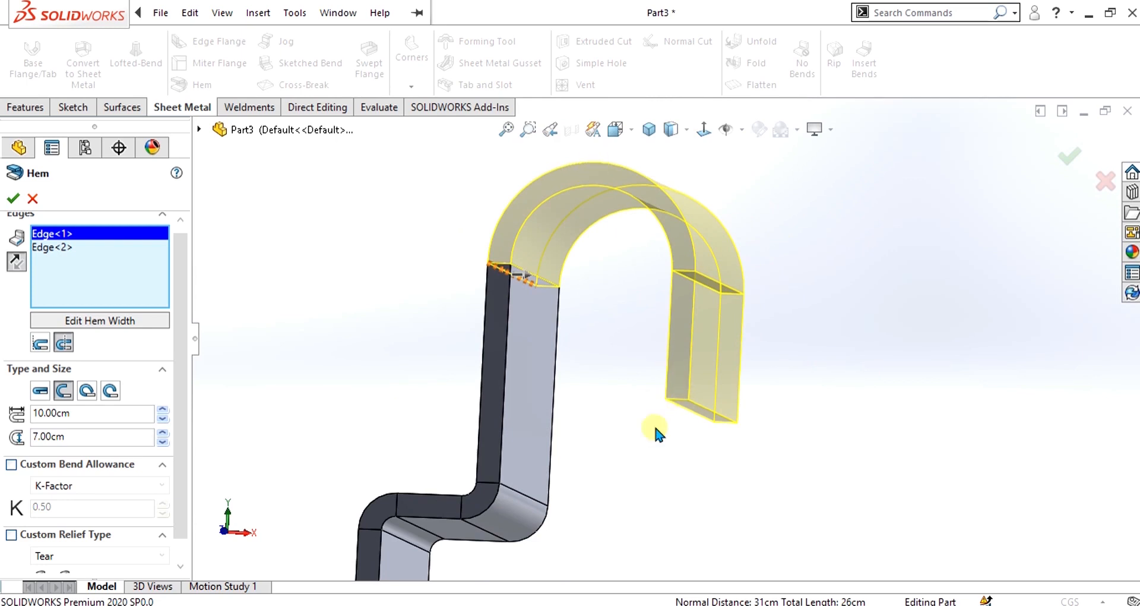
scroll(650, 415, up, 4)
middle_drag(644, 399, 552, 393)
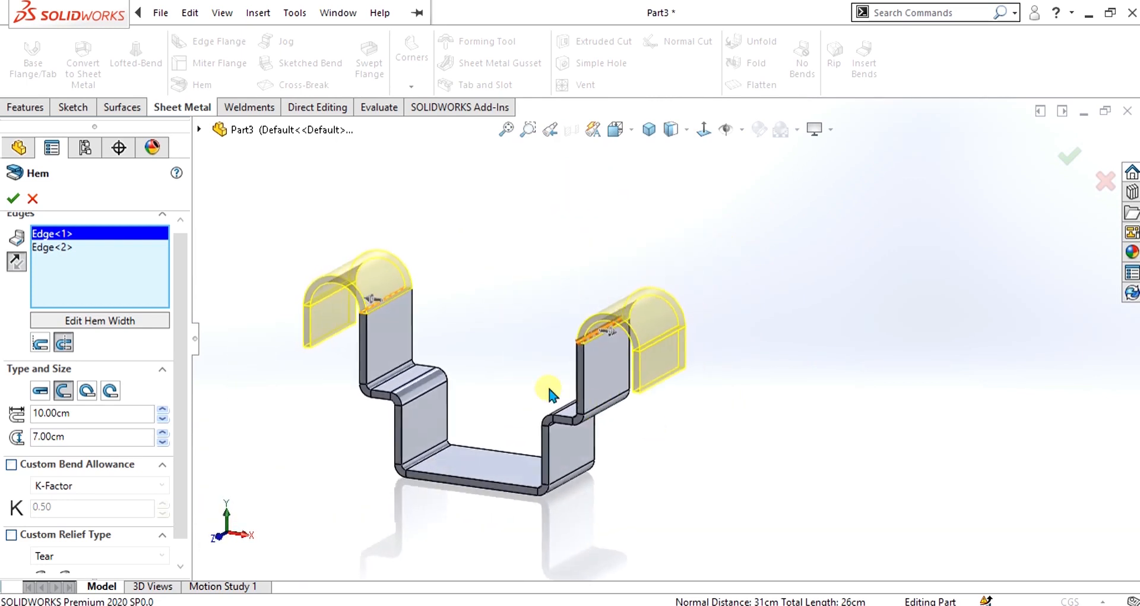
scroll(549, 390, up, 1)
scroll(527, 380, down, 3)
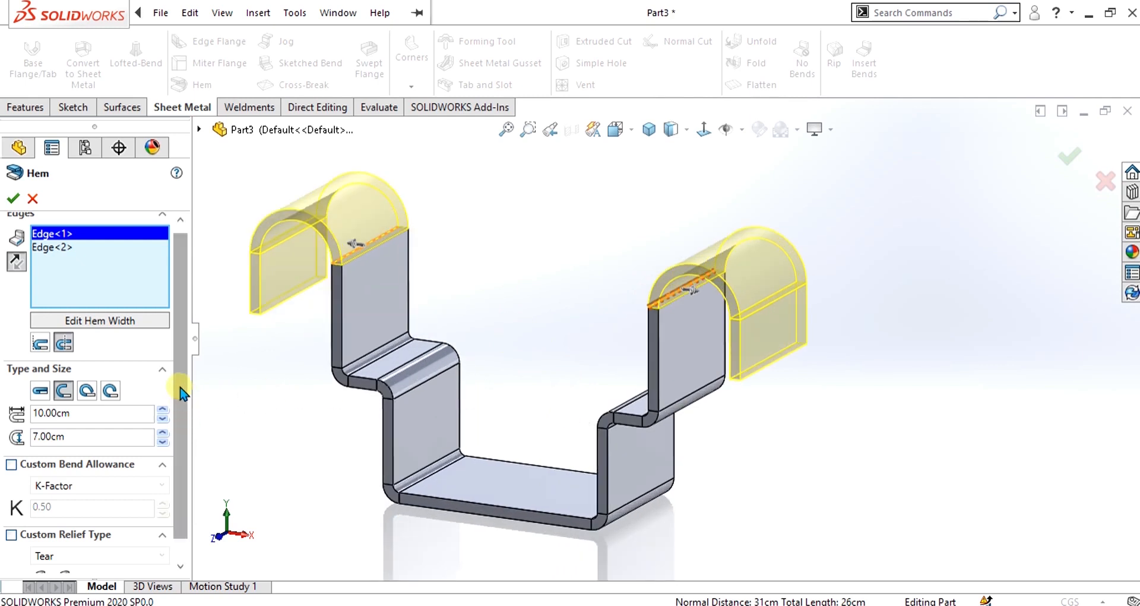
Switch the hem position to Material Inside and enable the custom relief type with the Tear option.
drag(181, 392, 180, 385)
click(38, 351)
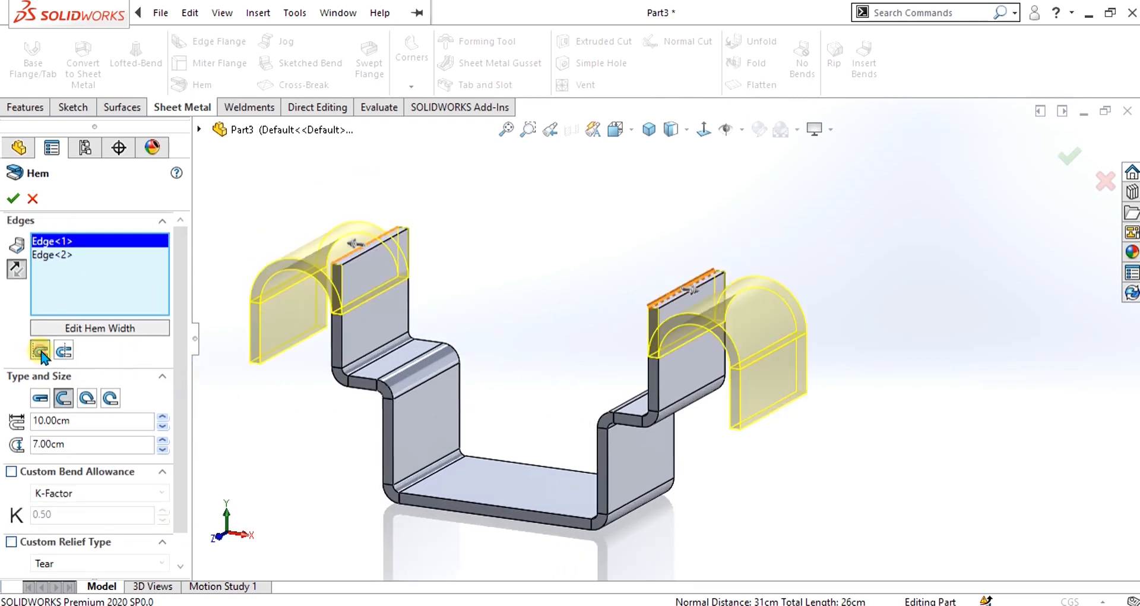
drag(178, 361, 182, 402)
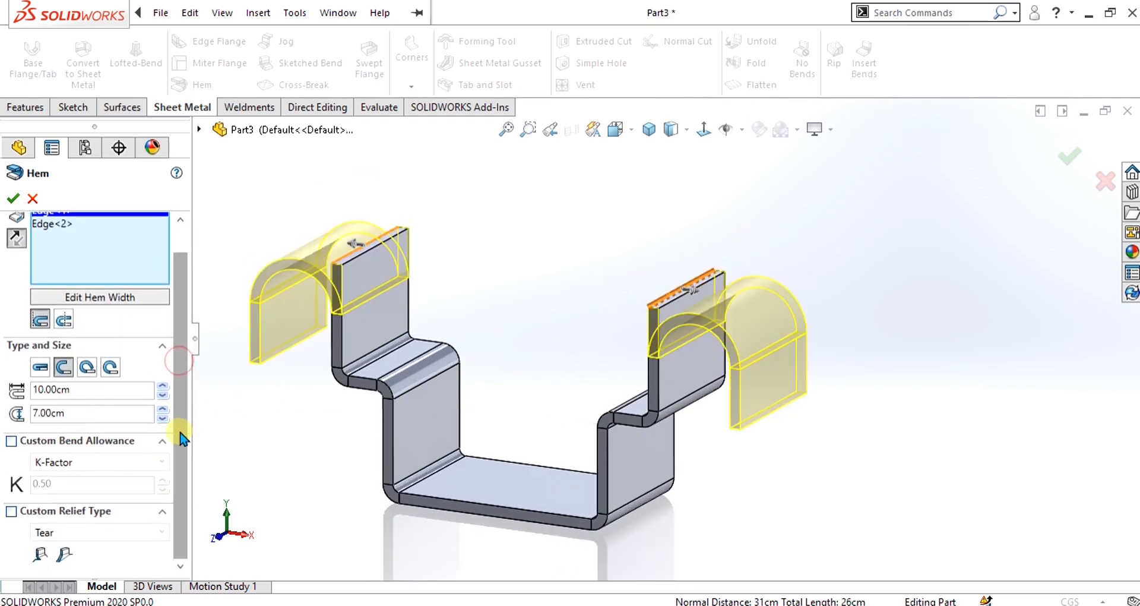
click(12, 512)
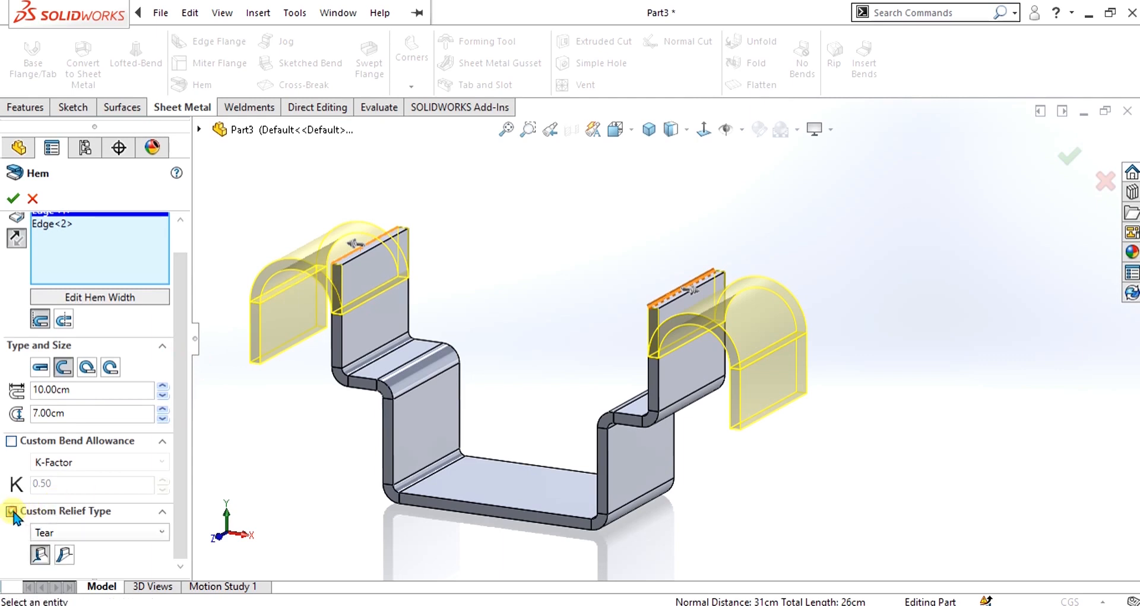
click(133, 530)
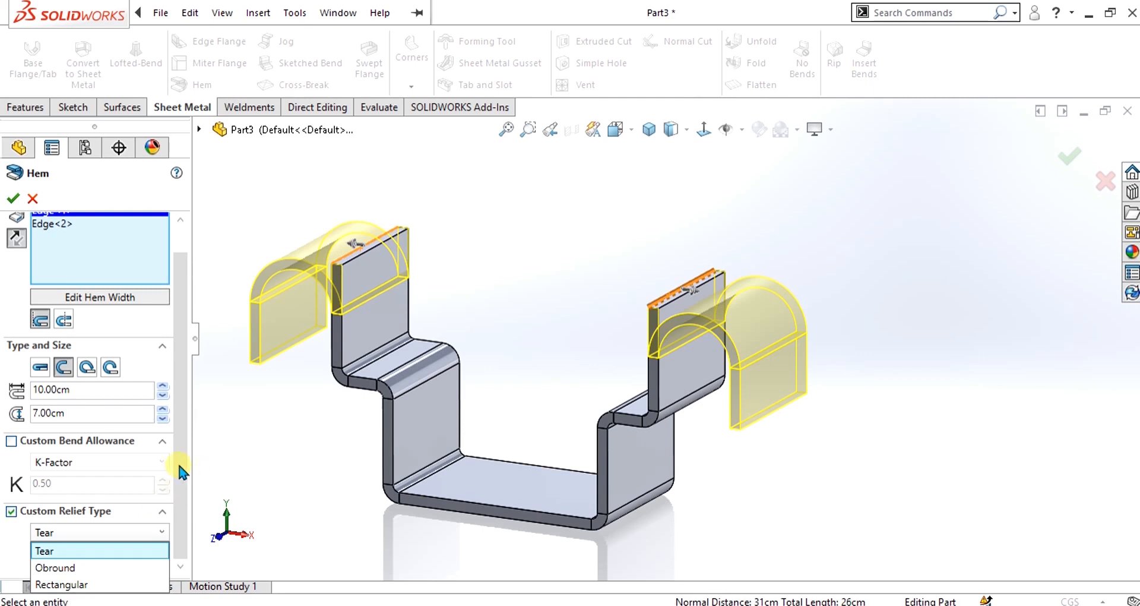
drag(180, 466, 171, 422)
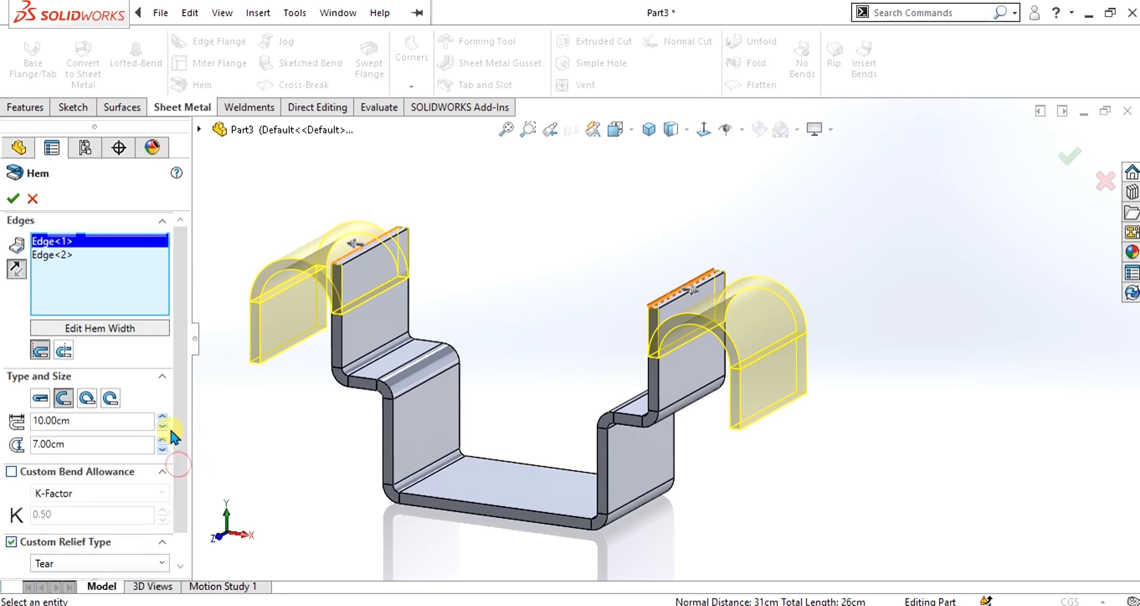
Edit the first edge's hem width profile, pulling the line's ends in about 1.85 cm and 2.69 cm from the wall's sides.
click(104, 328)
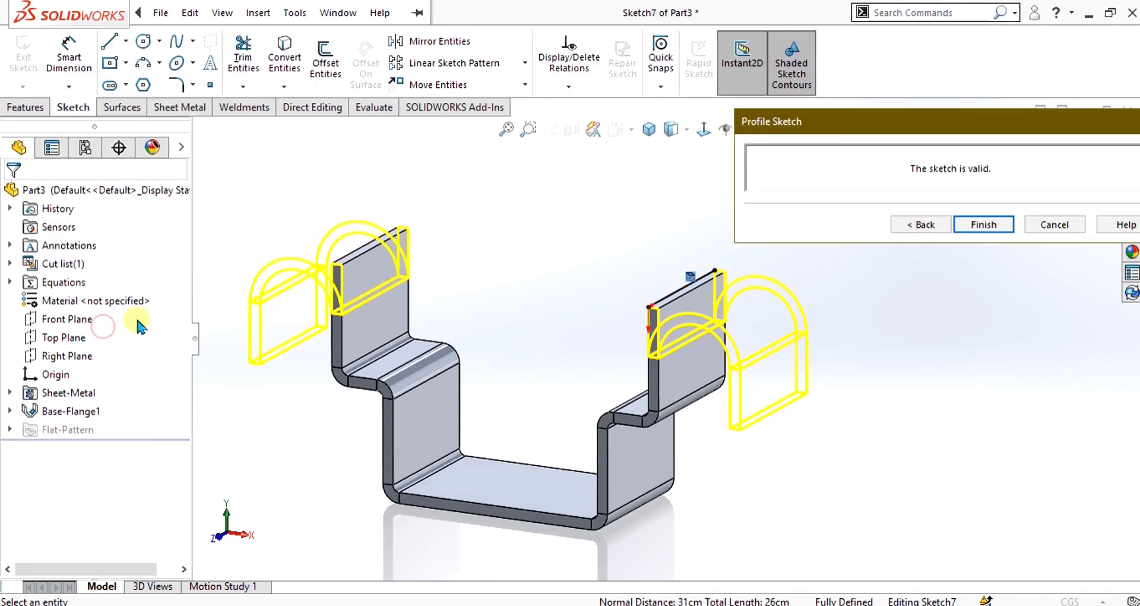
scroll(582, 291, down, 2)
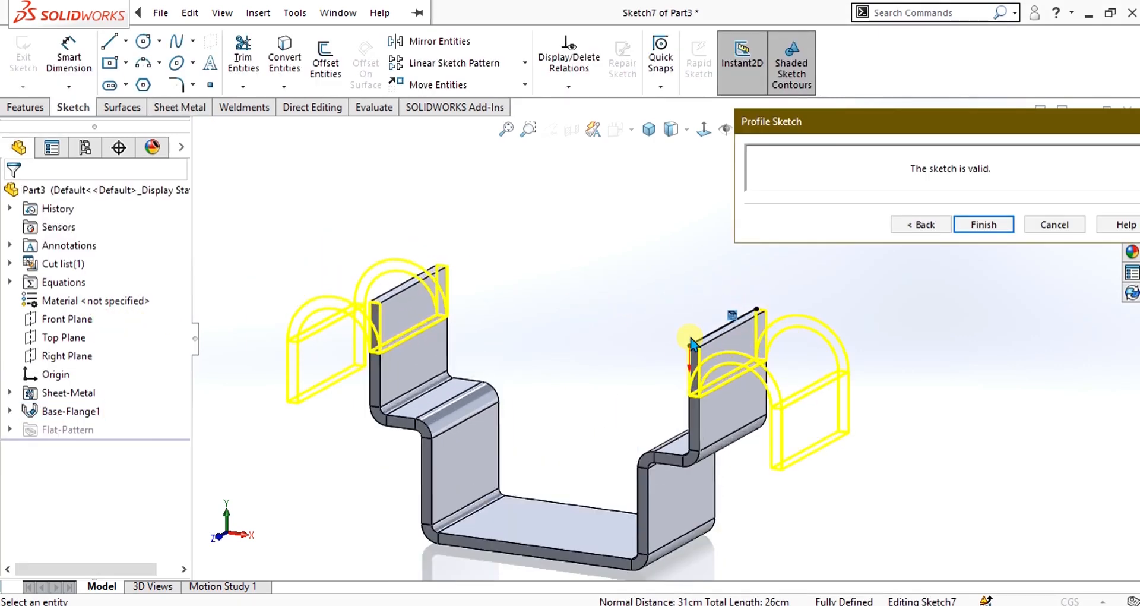
mouse_move(692, 343)
middle_down()
mouse_move(733, 318)
mouse_move(799, 336)
mouse_move(790, 374)
mouse_move(744, 312)
middle_up()
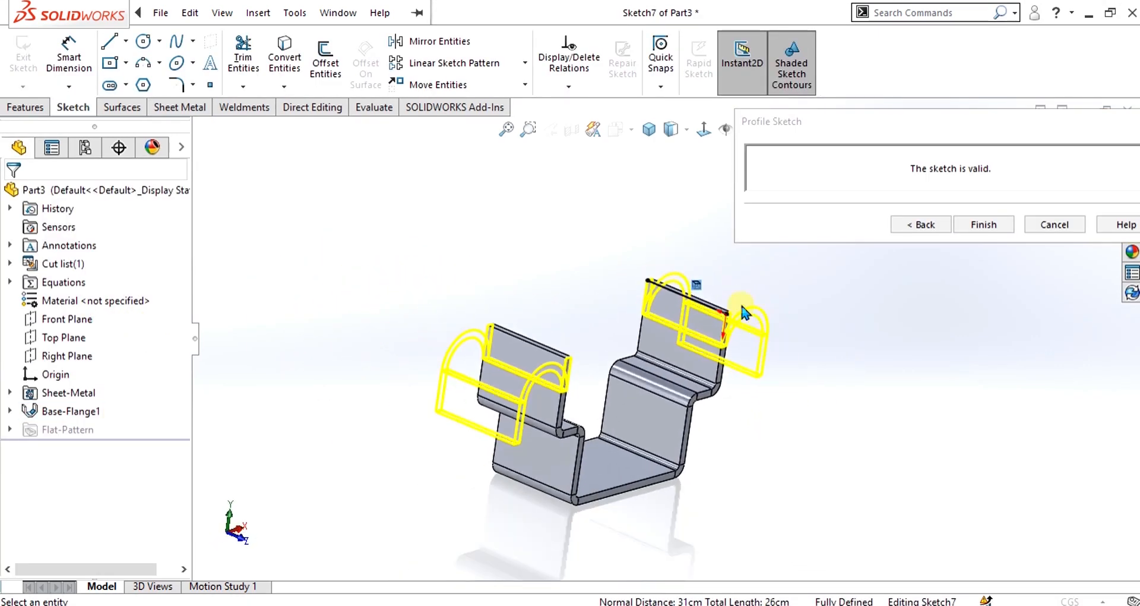
scroll(742, 307, down, 4)
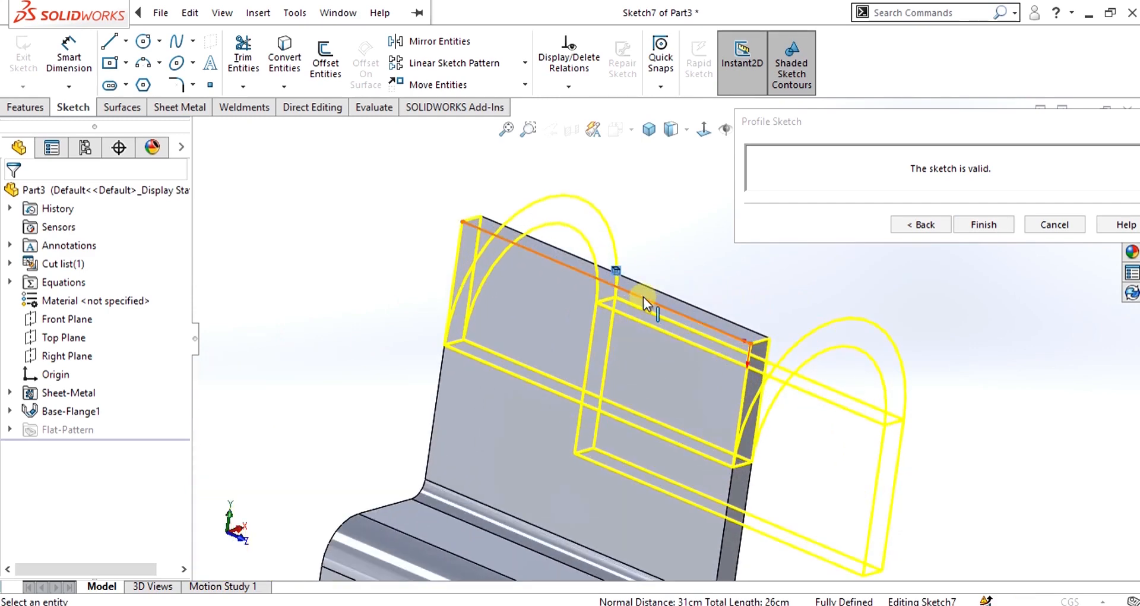
click(703, 130)
scroll(539, 228, down, 5)
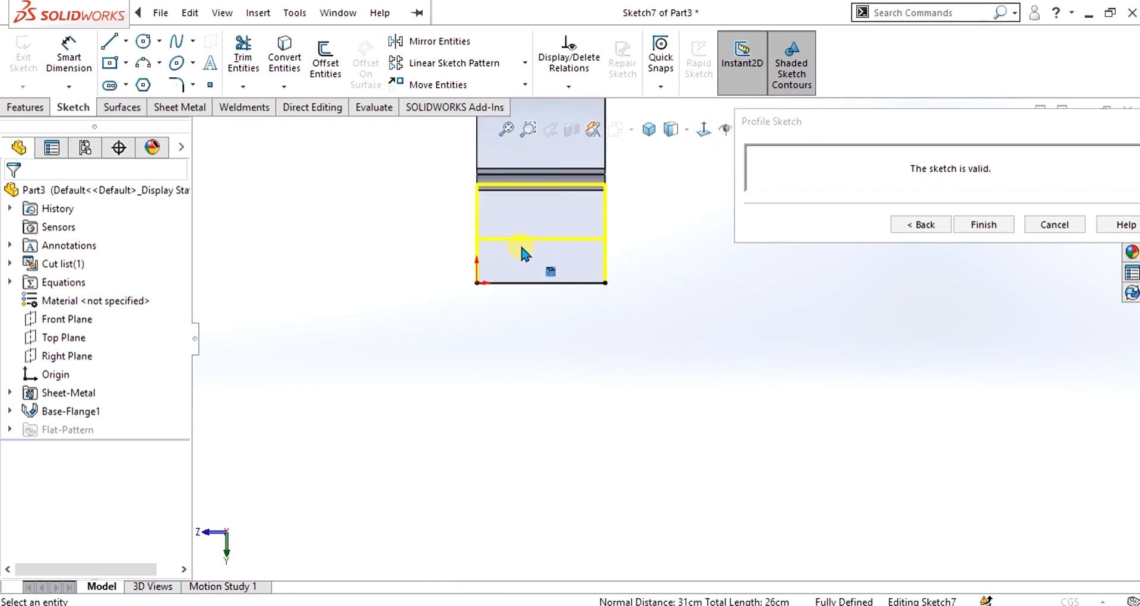
scroll(505, 310, down, 2)
drag(798, 376, 739, 375)
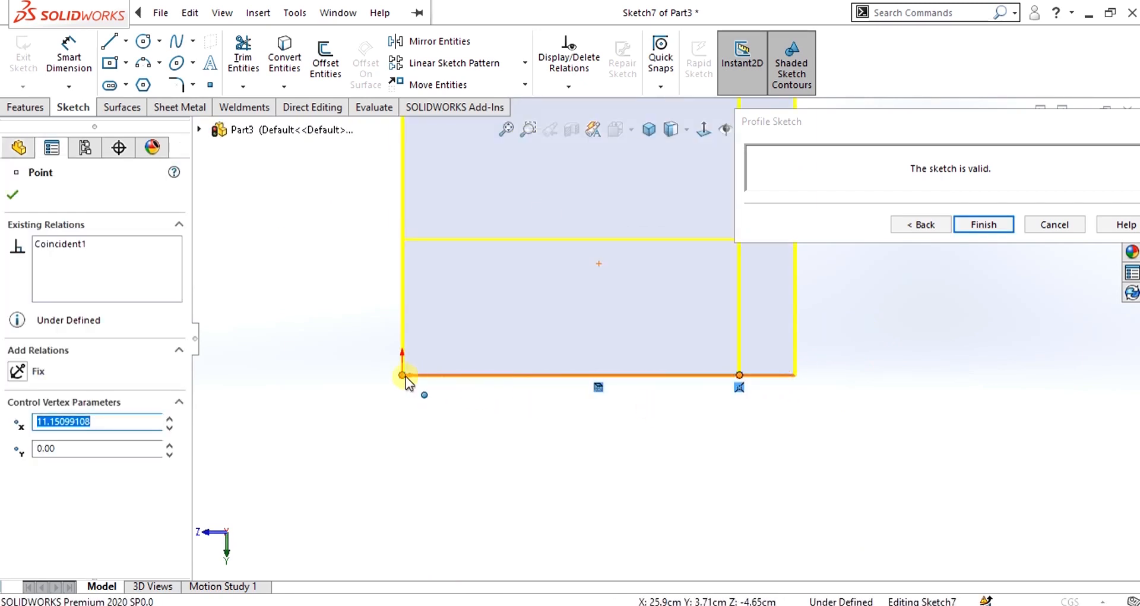
drag(404, 376, 484, 375)
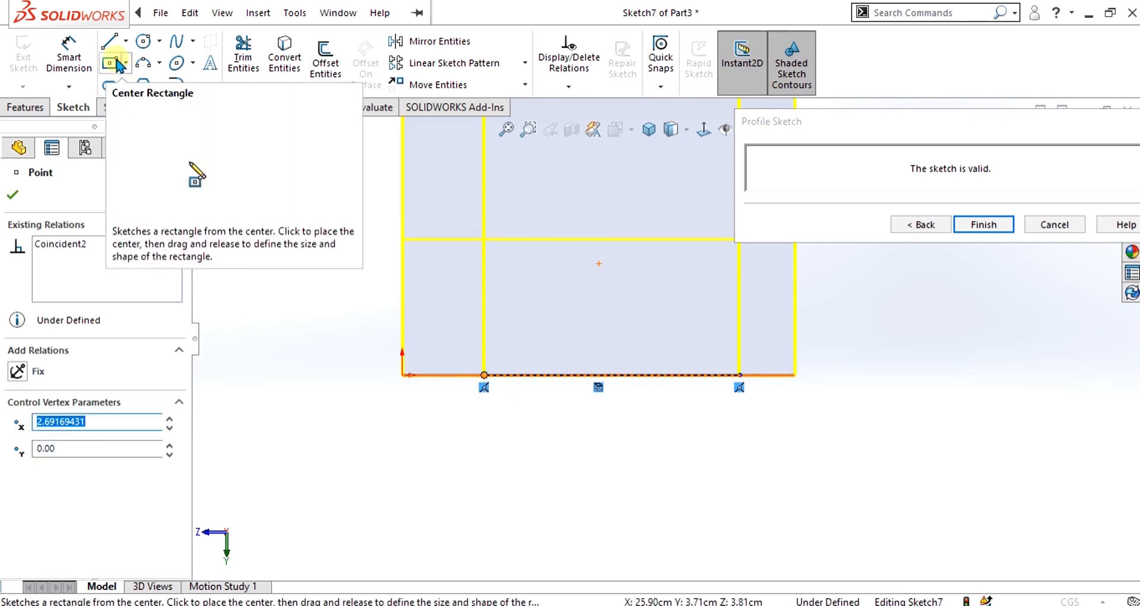
Dimension the profile line's end farthest from the sketch origin at 3 cm from the wall's nearest side.
click(69, 59)
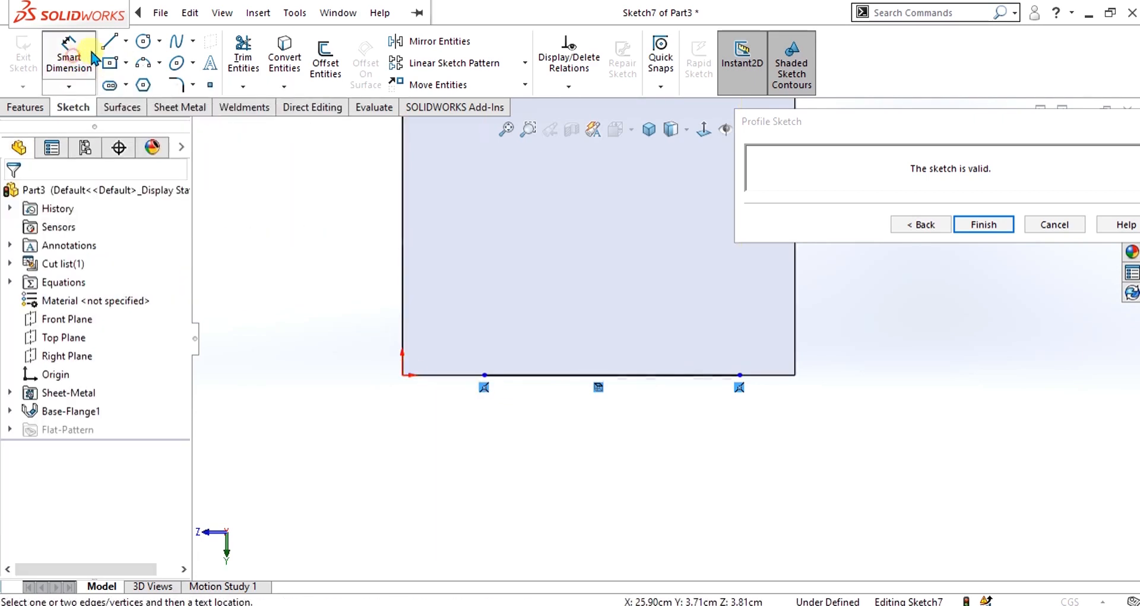
click(739, 376)
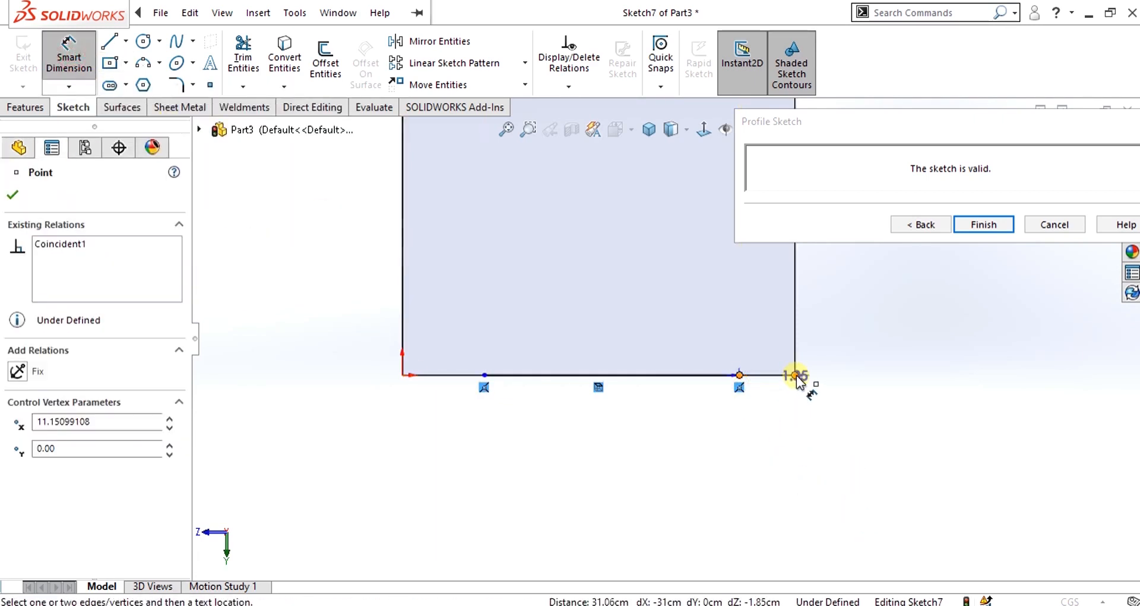
click(778, 478)
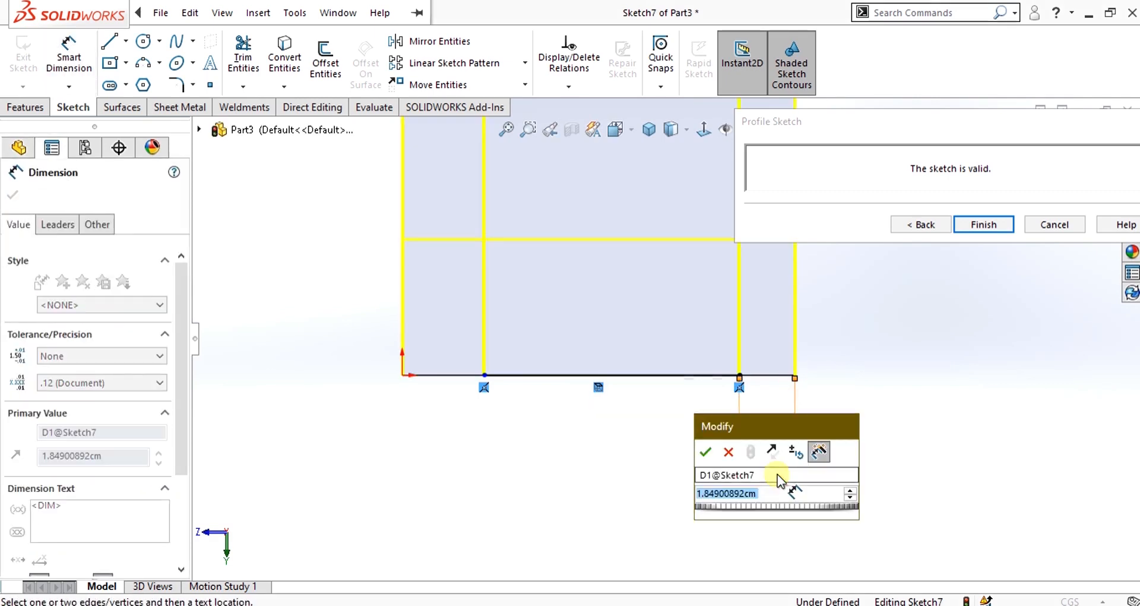
text(3)
key(Return)
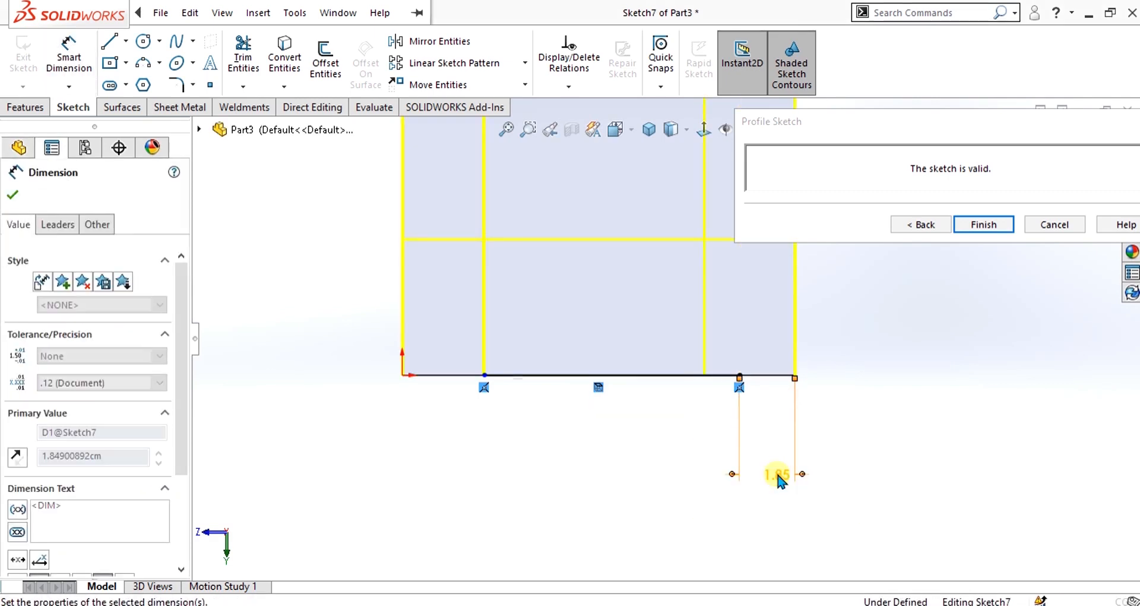
Dimension the profile line's other end at 3 cm from the wall corner at the sketch origin, and finish the hem profile.
click(484, 376)
click(402, 376)
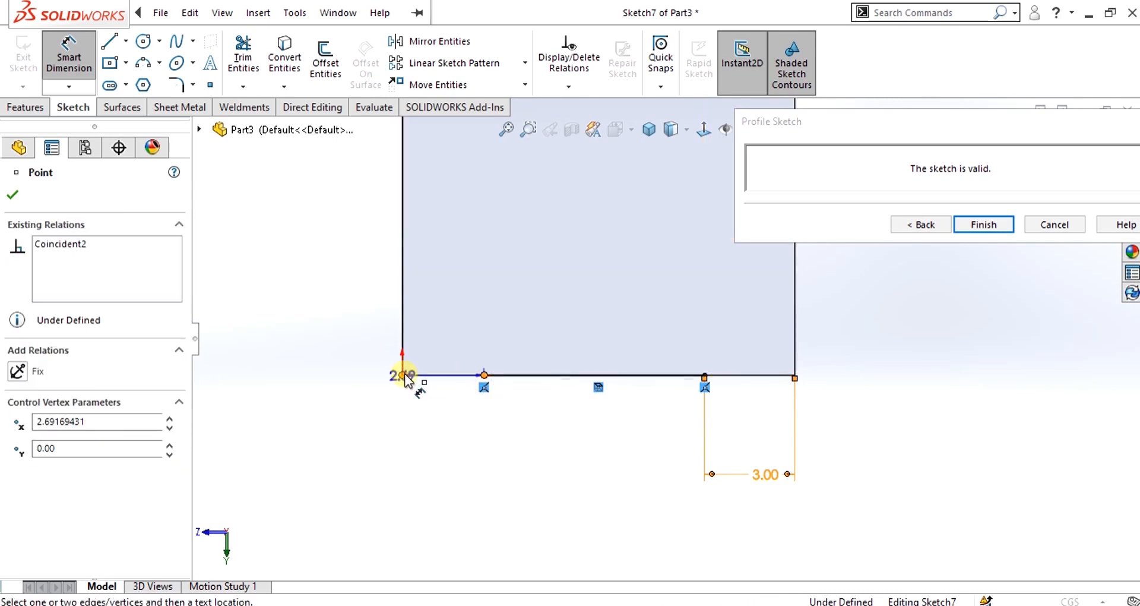
click(442, 447)
text(3)
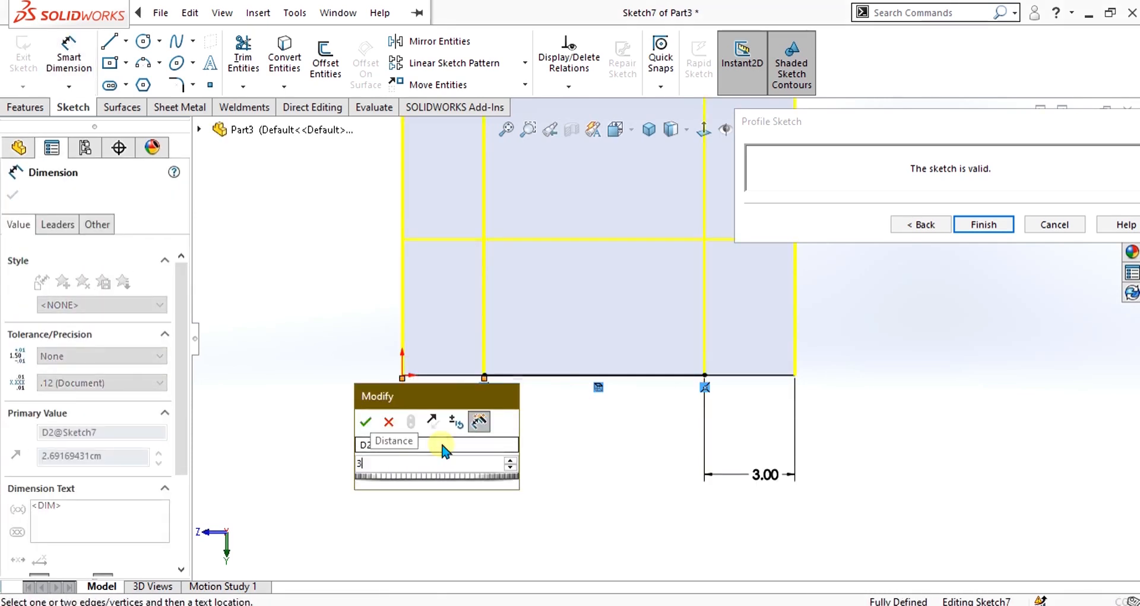
key(Return)
scroll(634, 436, up, 3)
scroll(647, 312, down, 2)
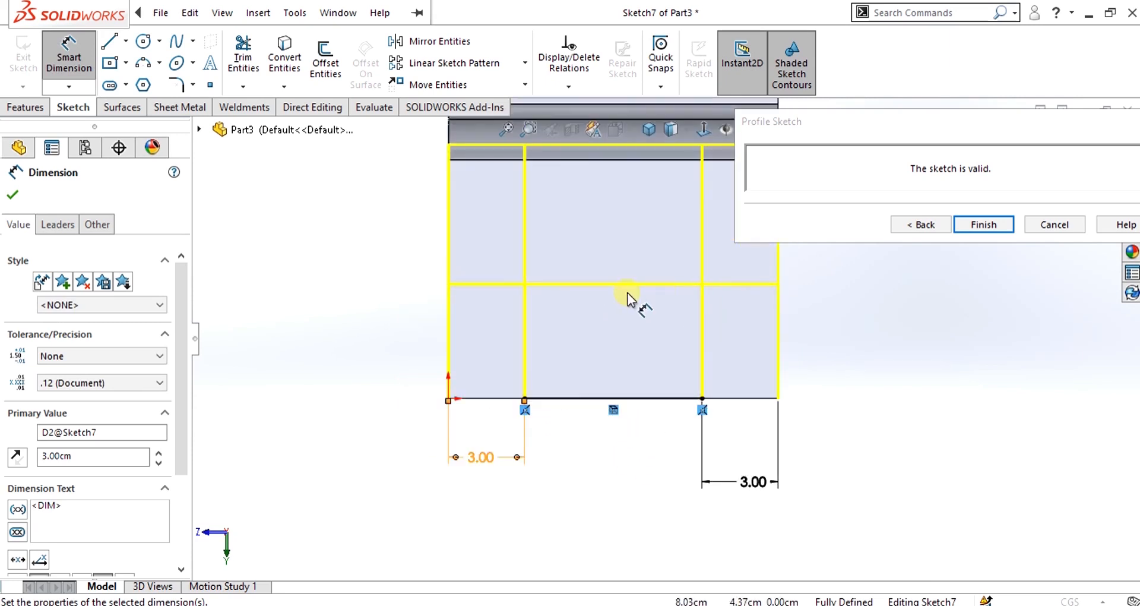
click(998, 226)
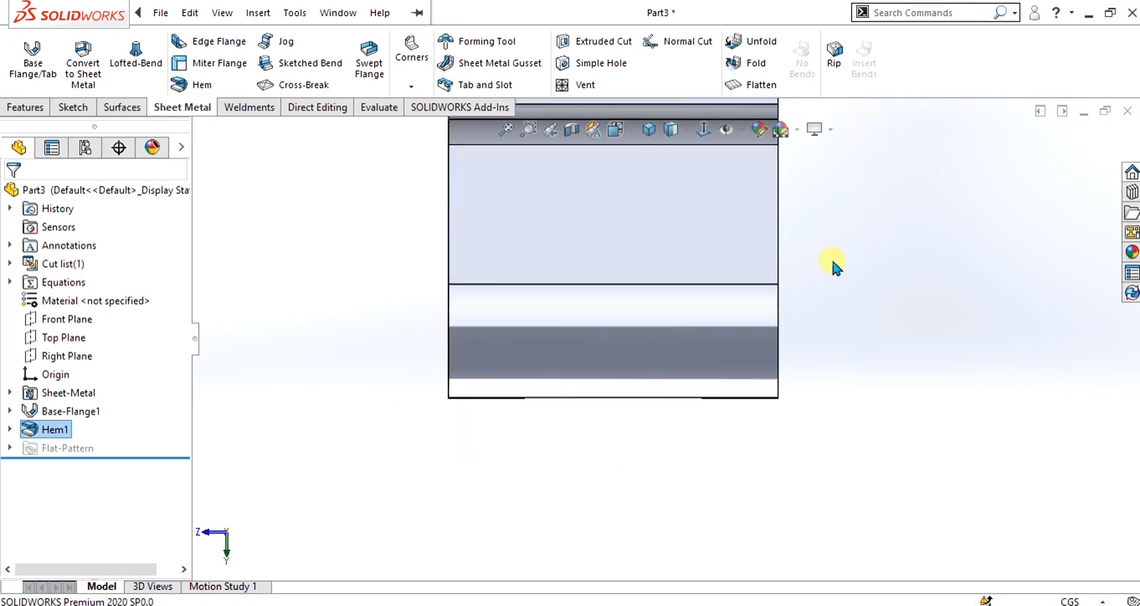
Reopen the hem feature and open the hem width profile of Edge<1>, whose hem still spans the full wall.
middle_drag(758, 404, 306, 325)
scroll(553, 300, down, 5)
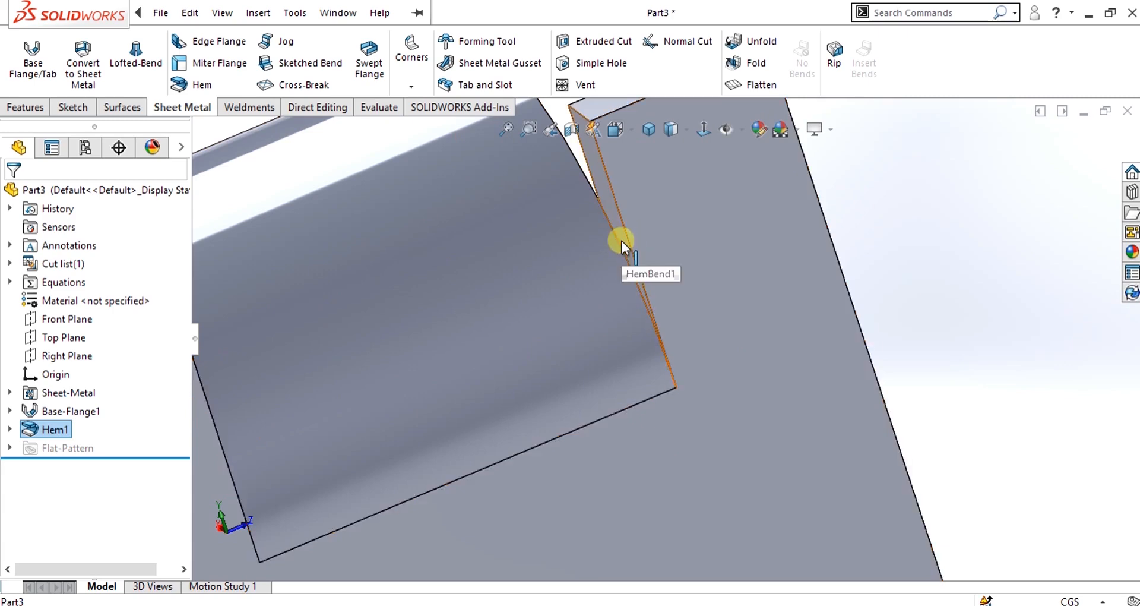
scroll(685, 358, up, 10)
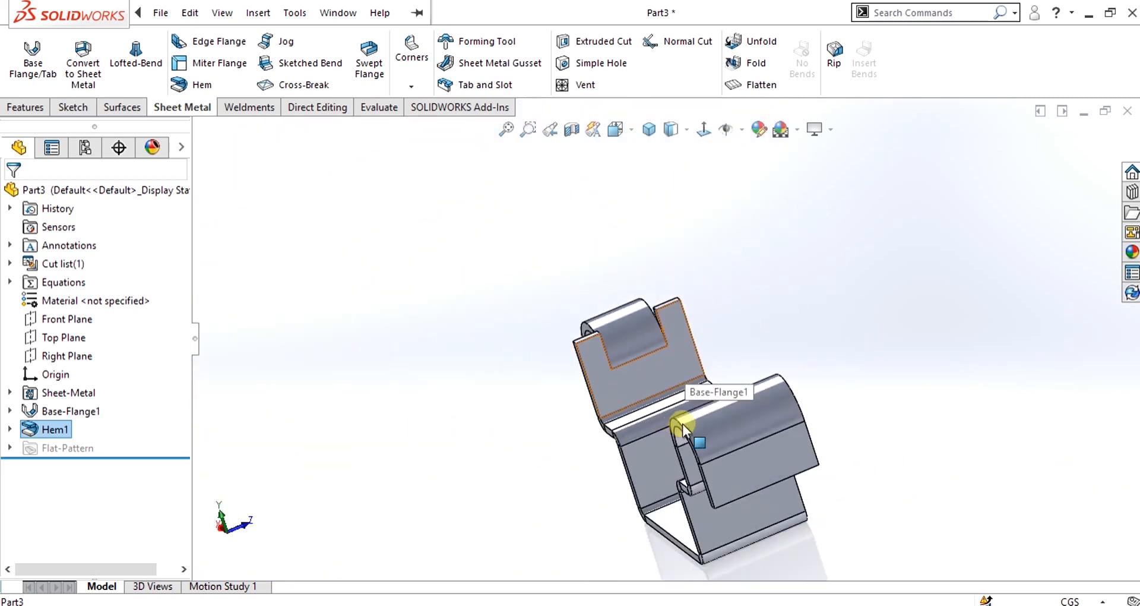
scroll(686, 428, down, 5)
middle_drag(683, 420, 772, 395)
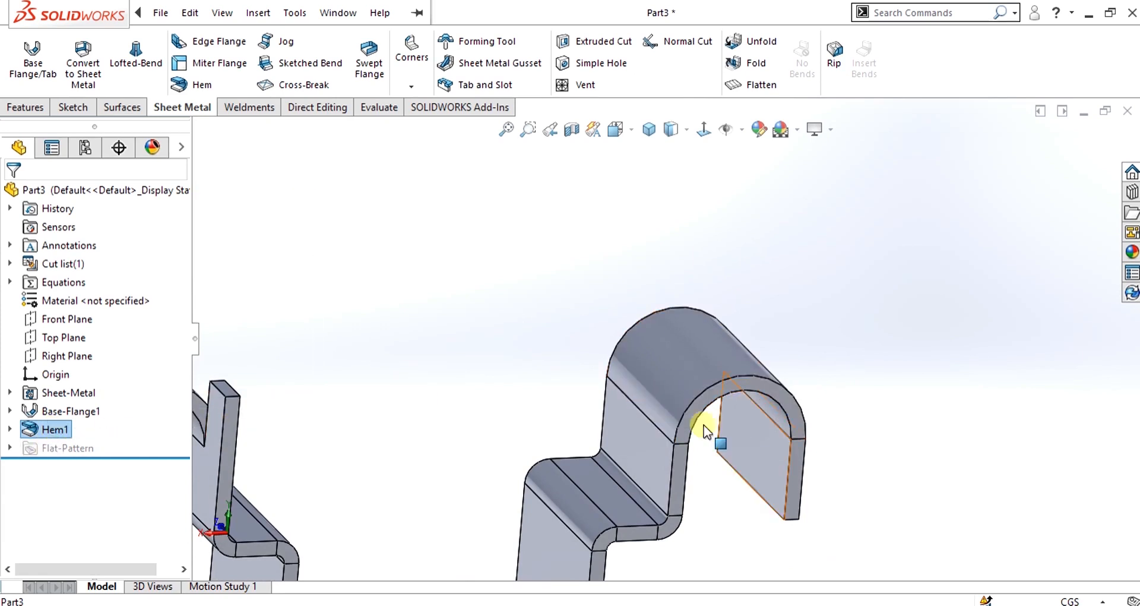
right_click(53, 429)
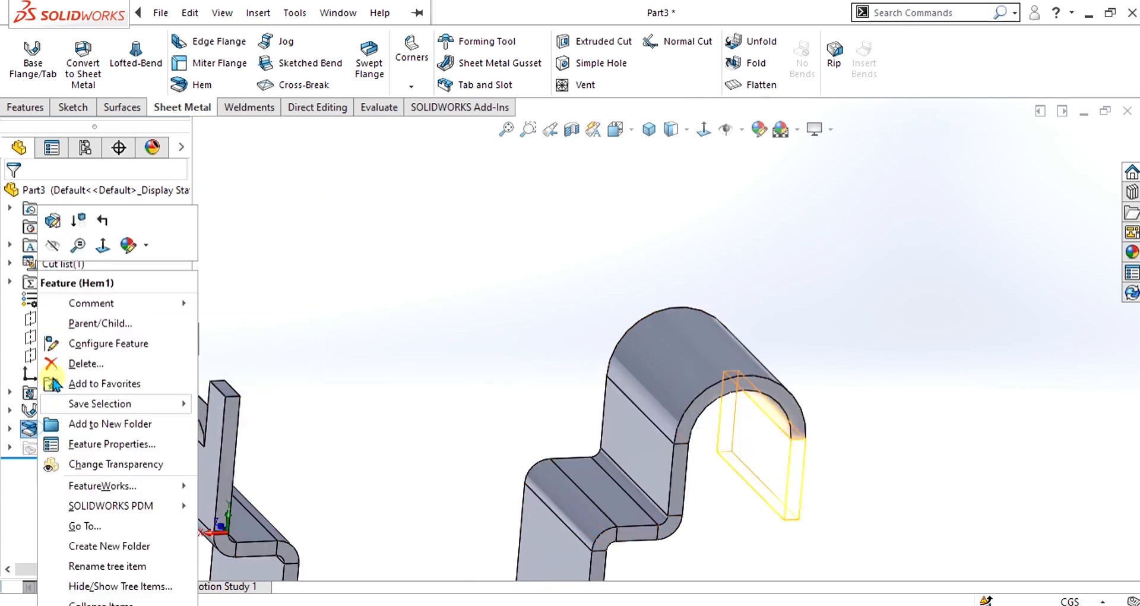
click(64, 226)
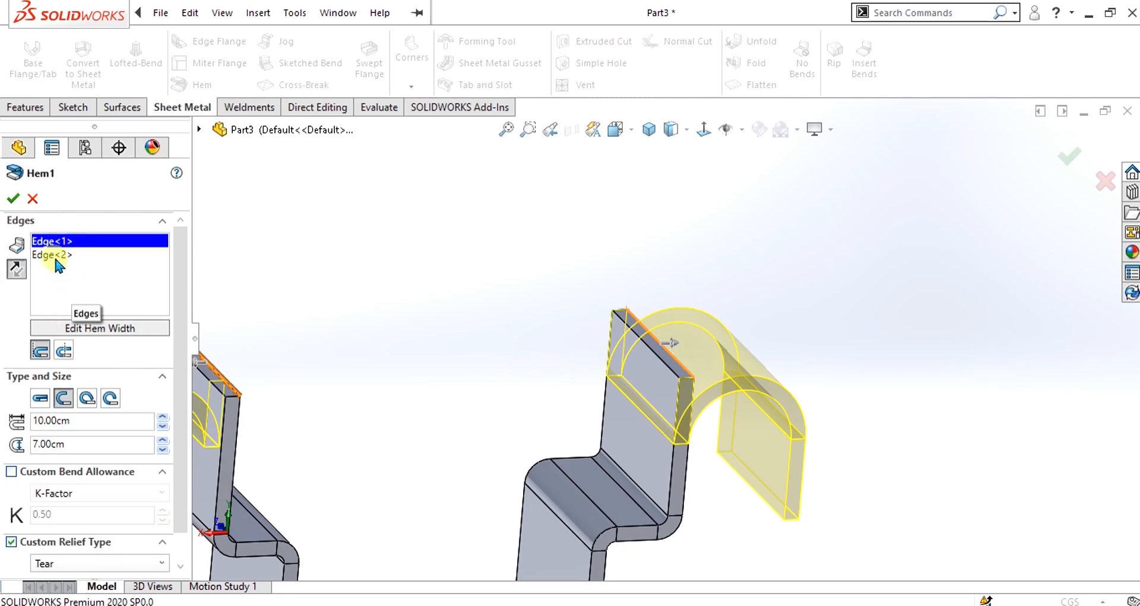
click(56, 257)
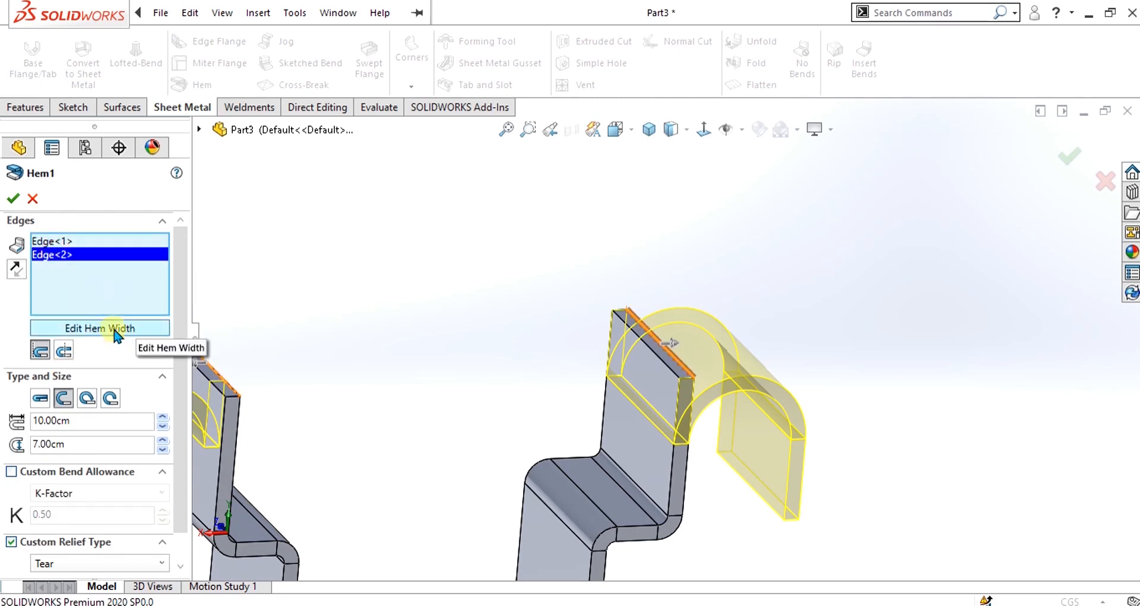
click(69, 243)
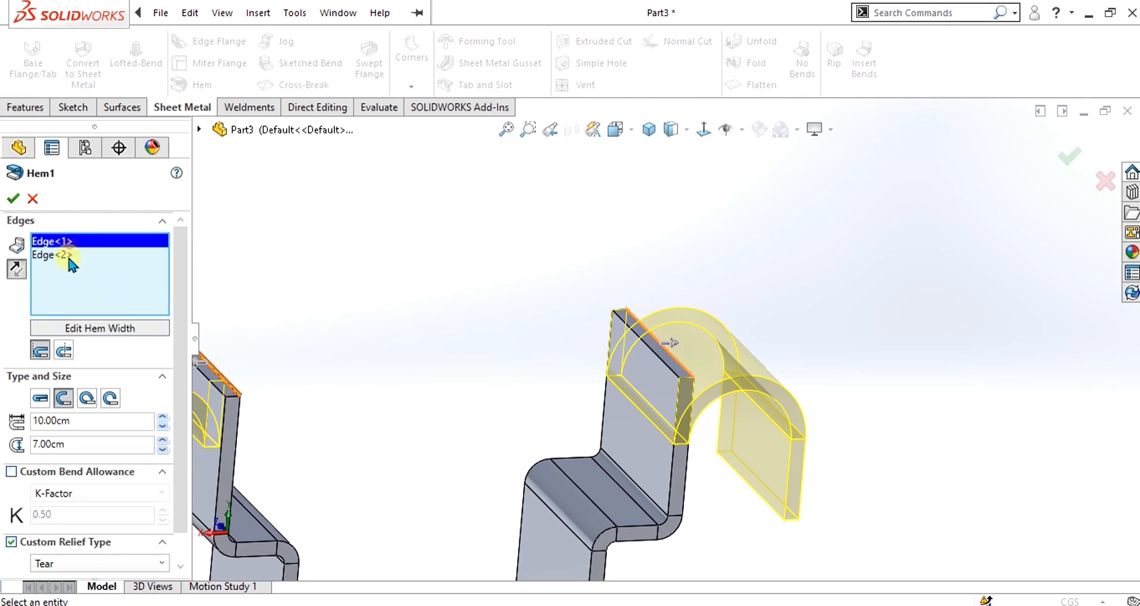
click(92, 327)
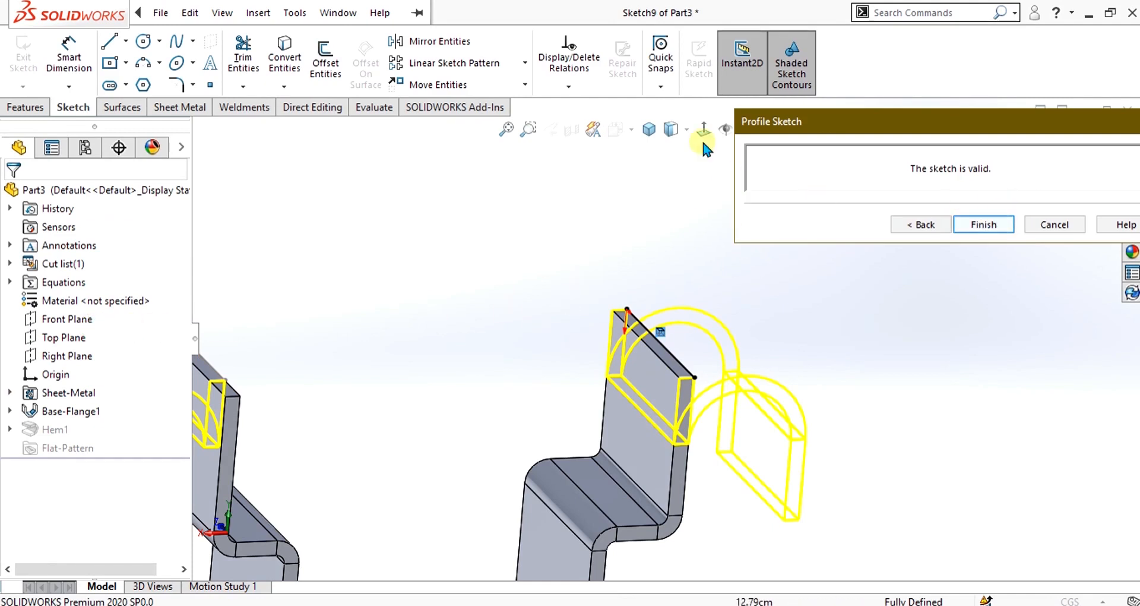
Pull the profile line's ends in about 2.28 cm from the wall's origin side and 2.21 cm from its opposite side.
click(703, 140)
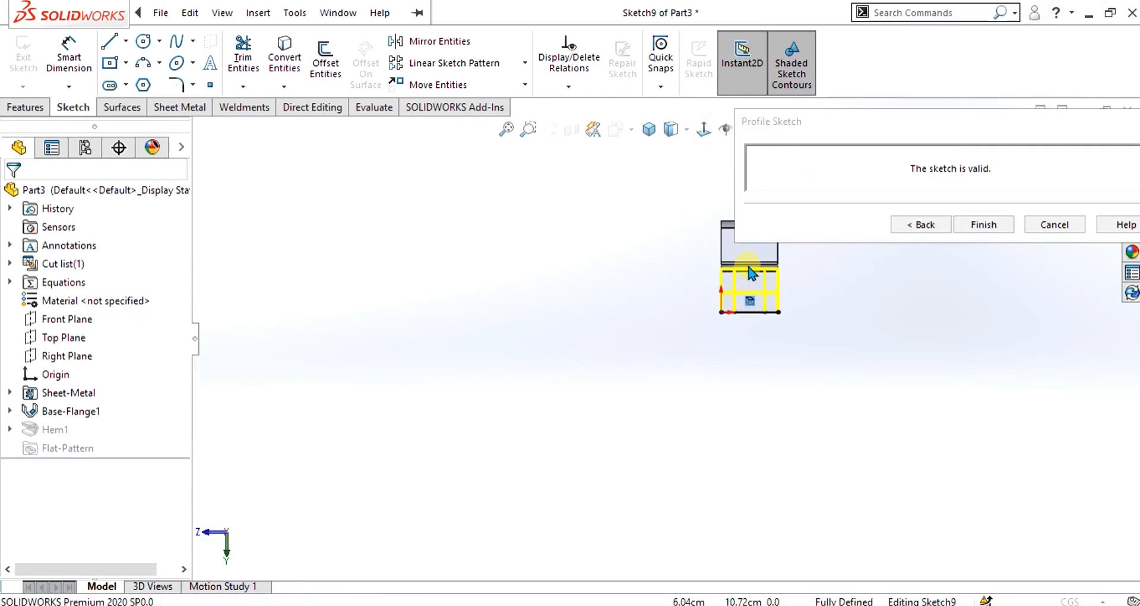
scroll(755, 291, down, 8)
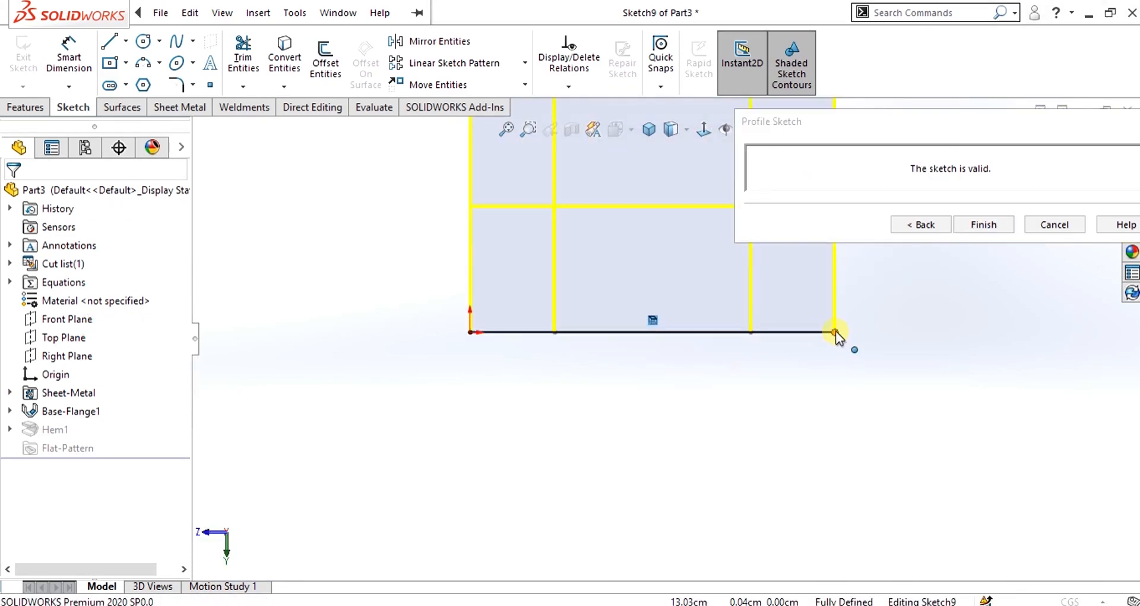
drag(836, 330, 774, 332)
drag(465, 335, 536, 335)
Dimension the shortened profile line's end farthest from the origin at 3 cm from the nearest wall corner.
click(67, 59)
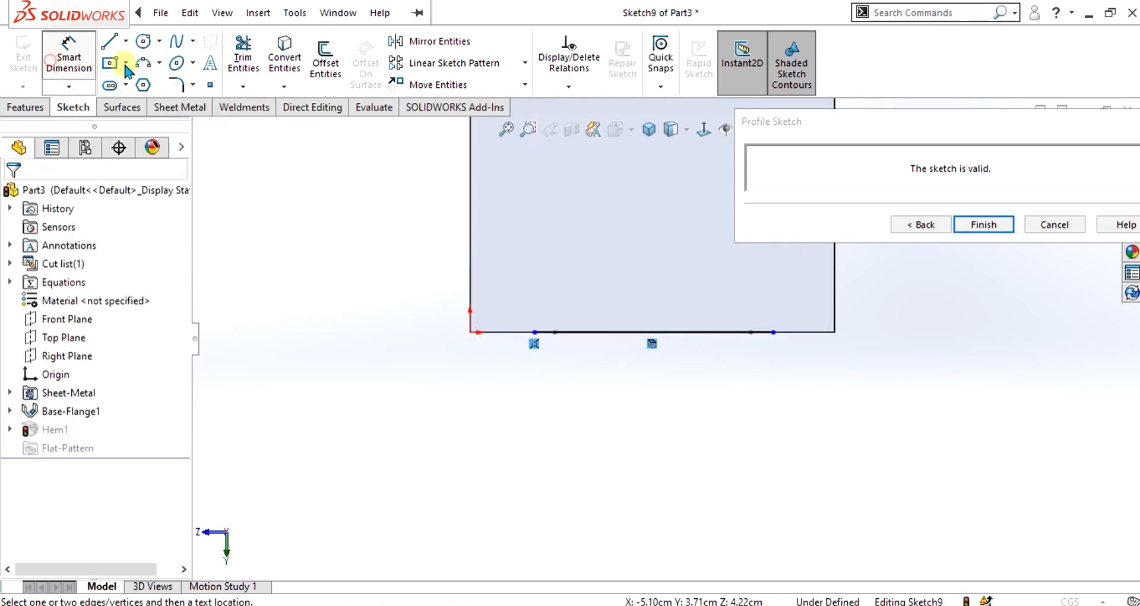
click(784, 332)
click(834, 333)
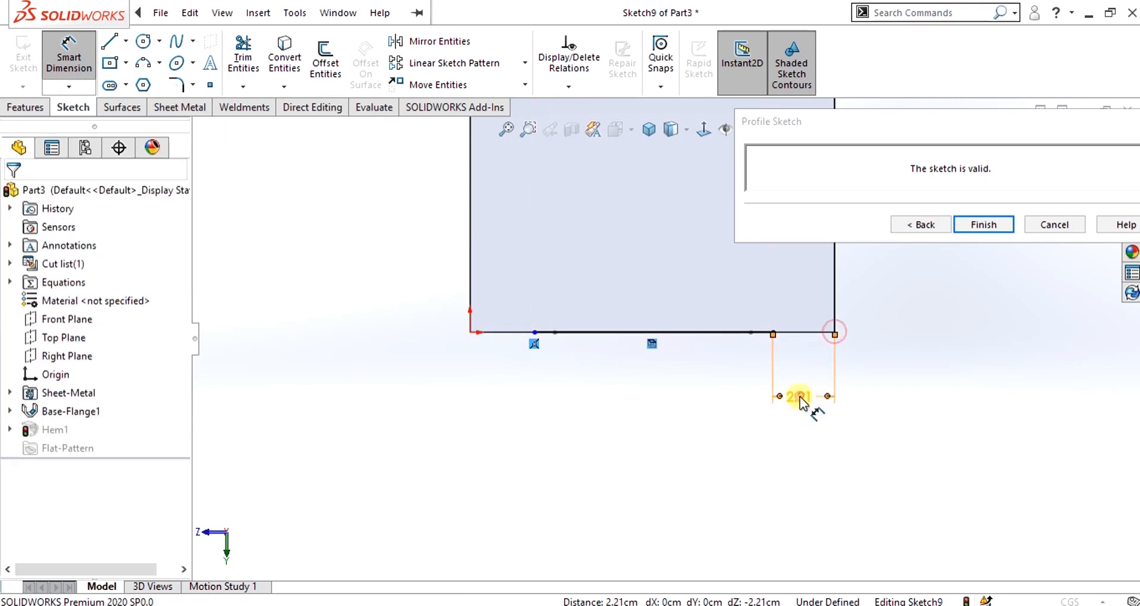
click(819, 400)
text(3)
key(Return)
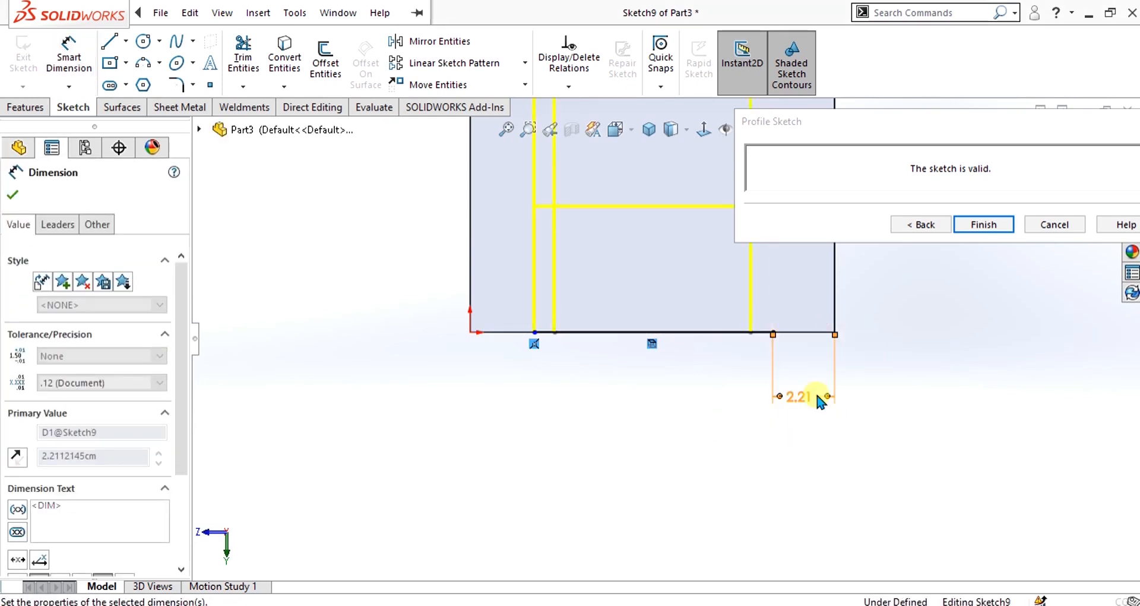
Dimension the line's remaining end at 3 cm from the origin corner and finish this second hem's profile.
click(534, 333)
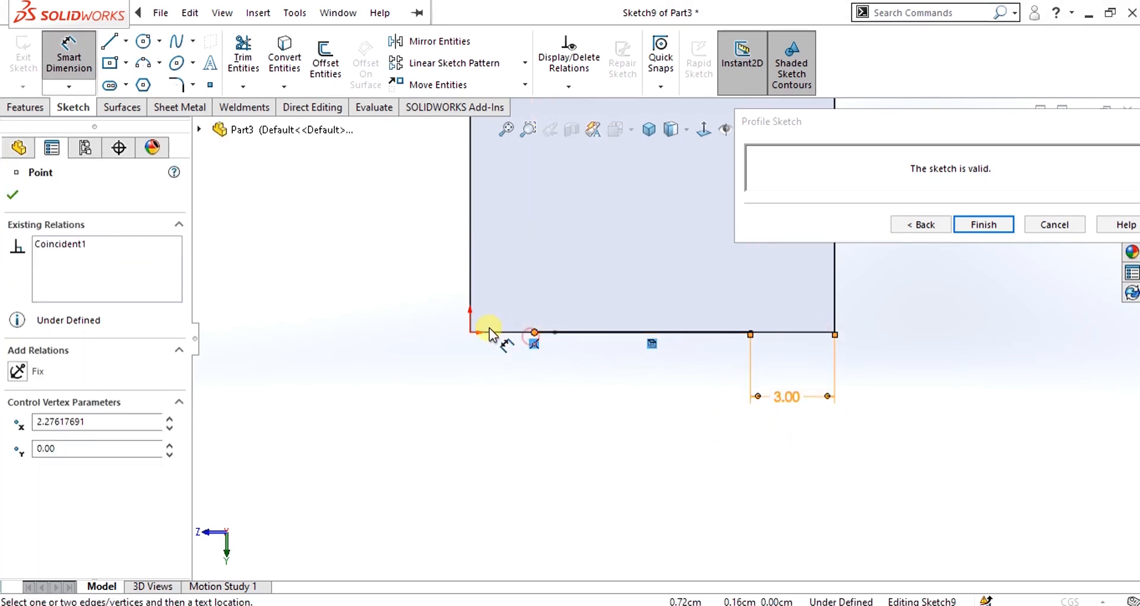
click(471, 334)
click(509, 399)
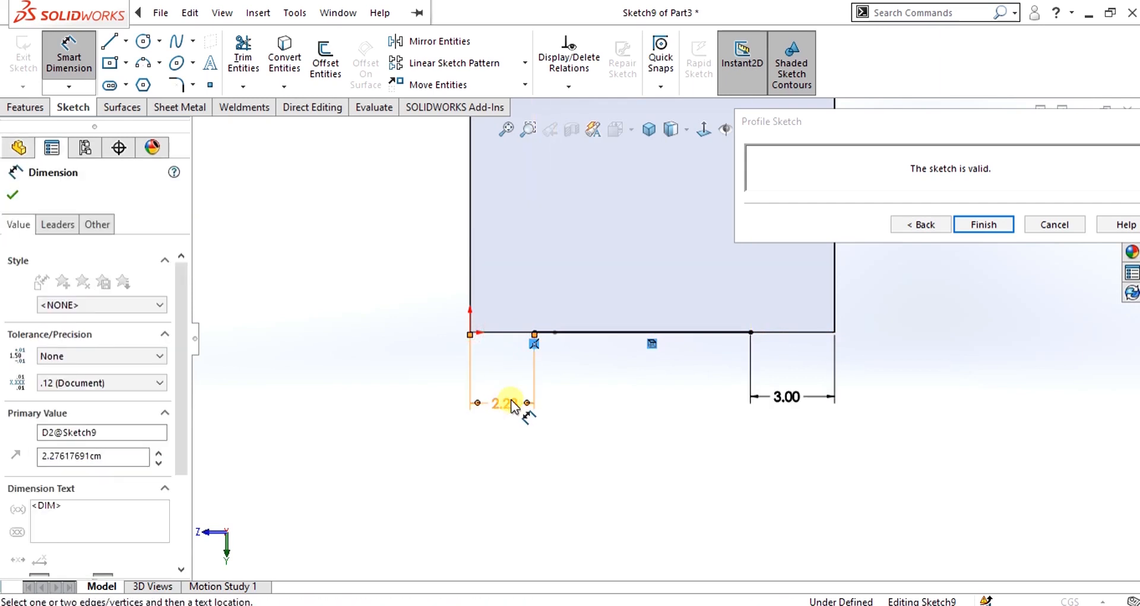
text(3)
key(Return)
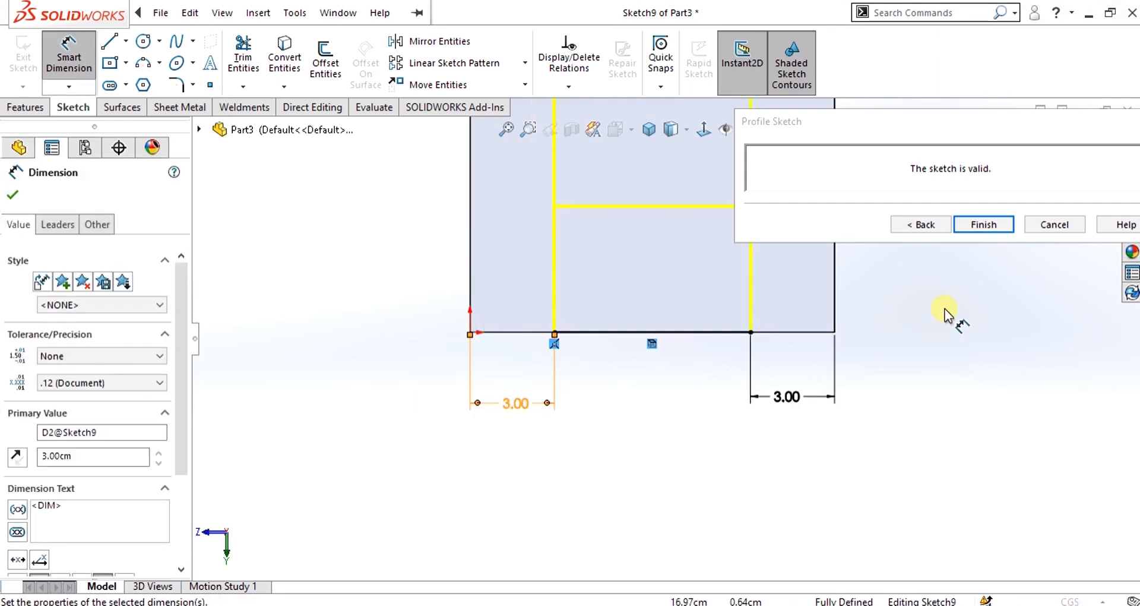
click(986, 225)
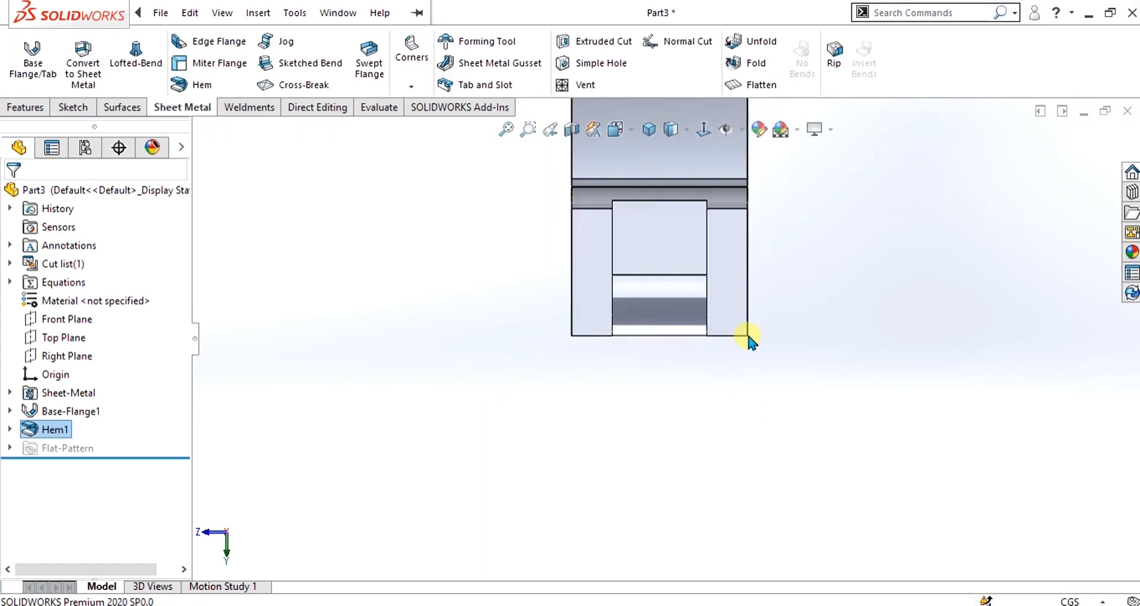
Reopen the hem feature's settings and examine the tear relief at the ends of the narrowed hem.
middle_drag(655, 140, 700, 216)
scroll(743, 303, down, 5)
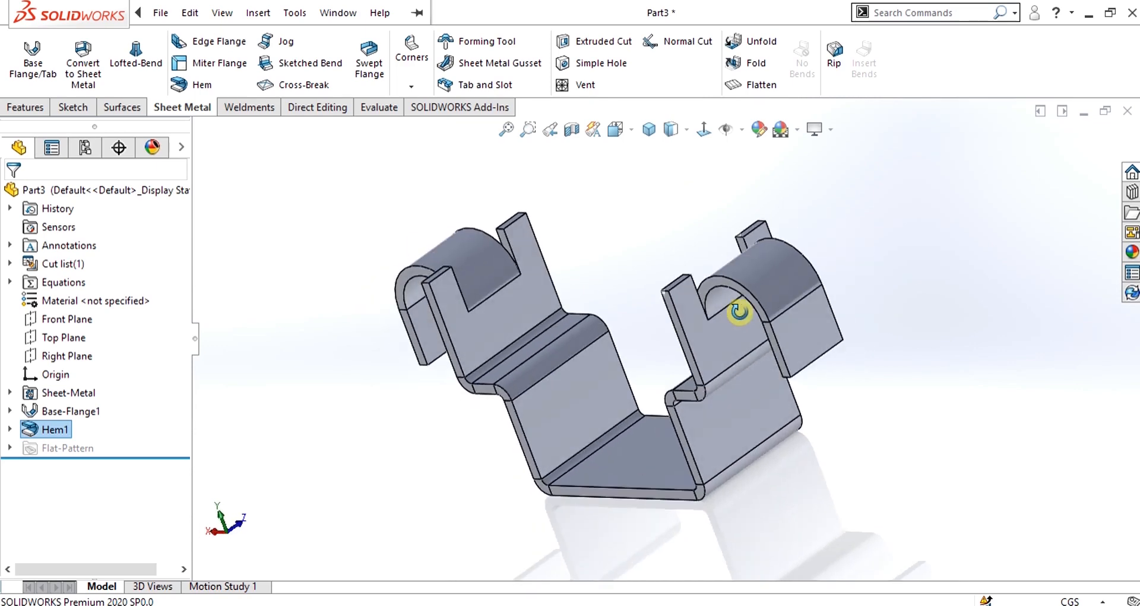
right_click(51, 430)
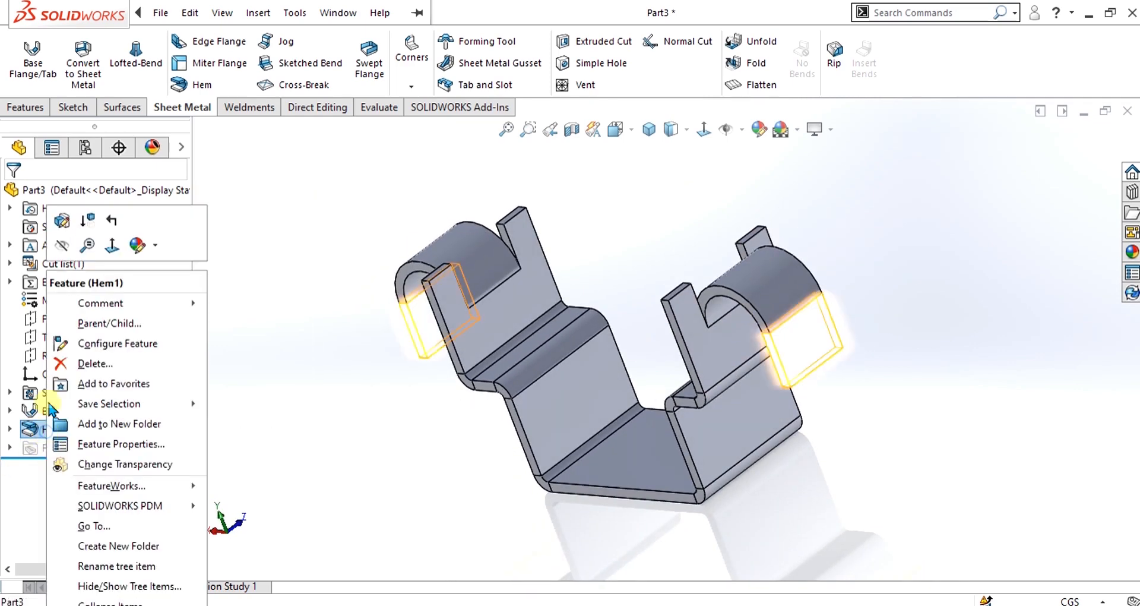
click(73, 217)
drag(184, 307, 184, 428)
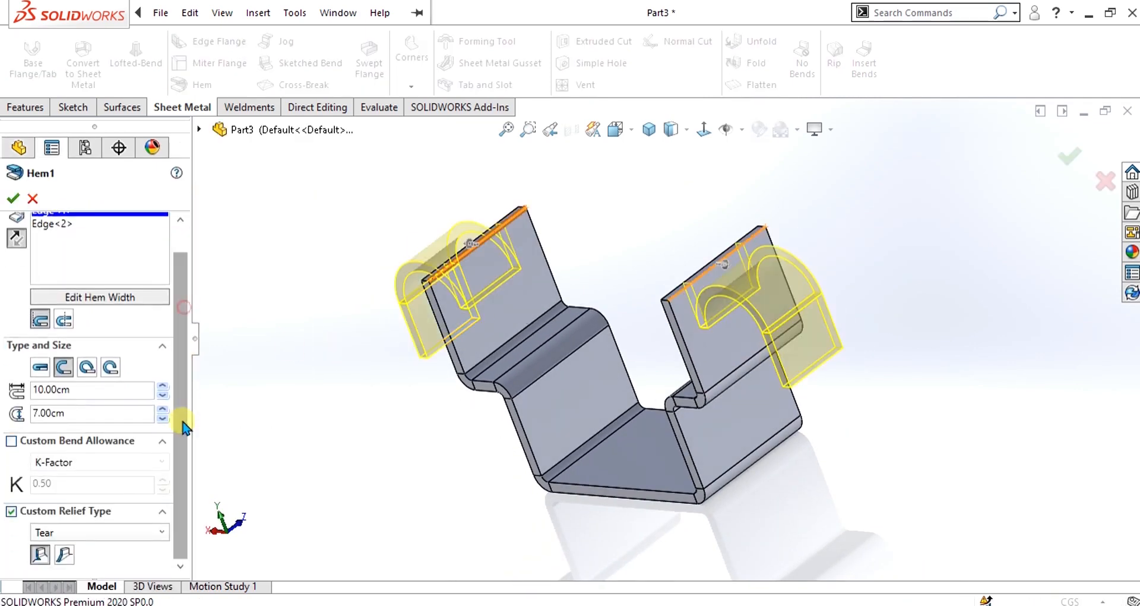
scroll(420, 267, down, 5)
scroll(433, 382, down, 3)
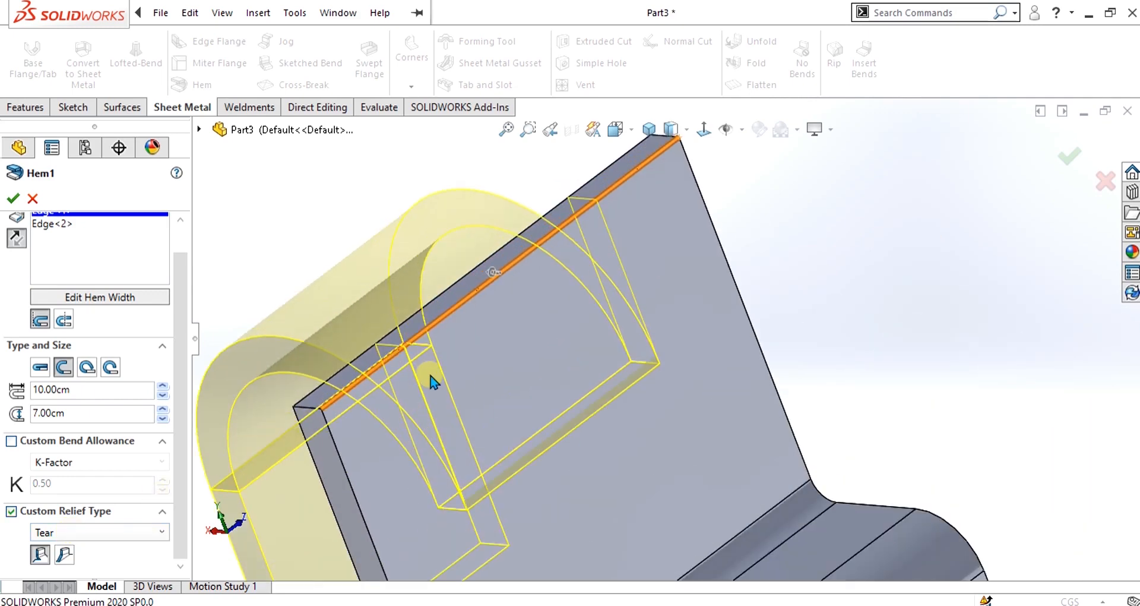
middle_drag(433, 382, 451, 364)
scroll(416, 374, down, 2)
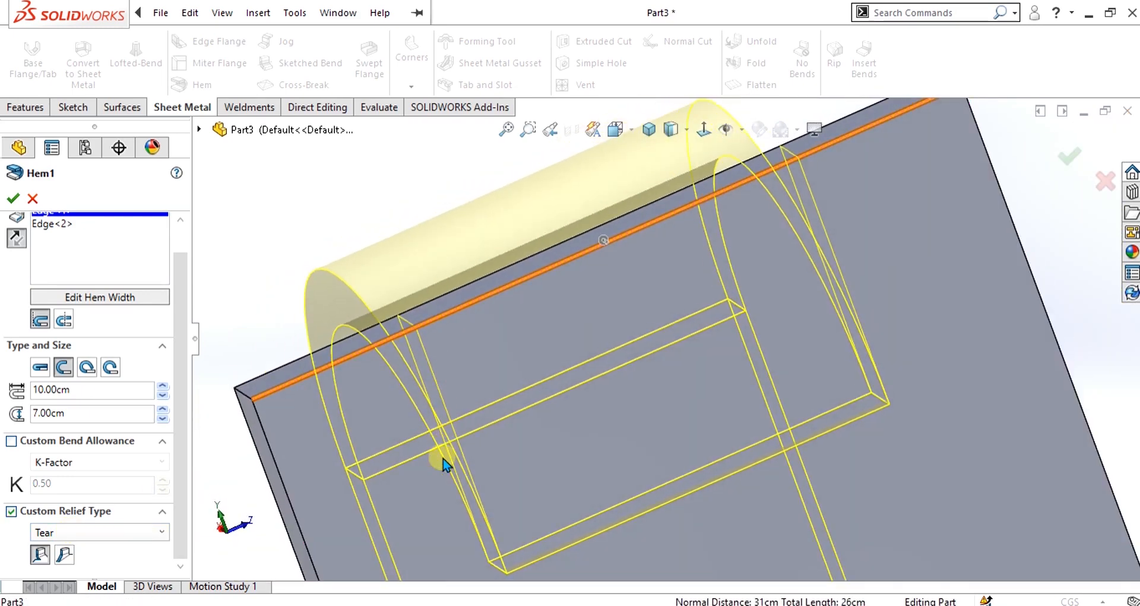
Try a rectangular relief with the relief ratio turned off and a relief width of 1 cm.
click(118, 534)
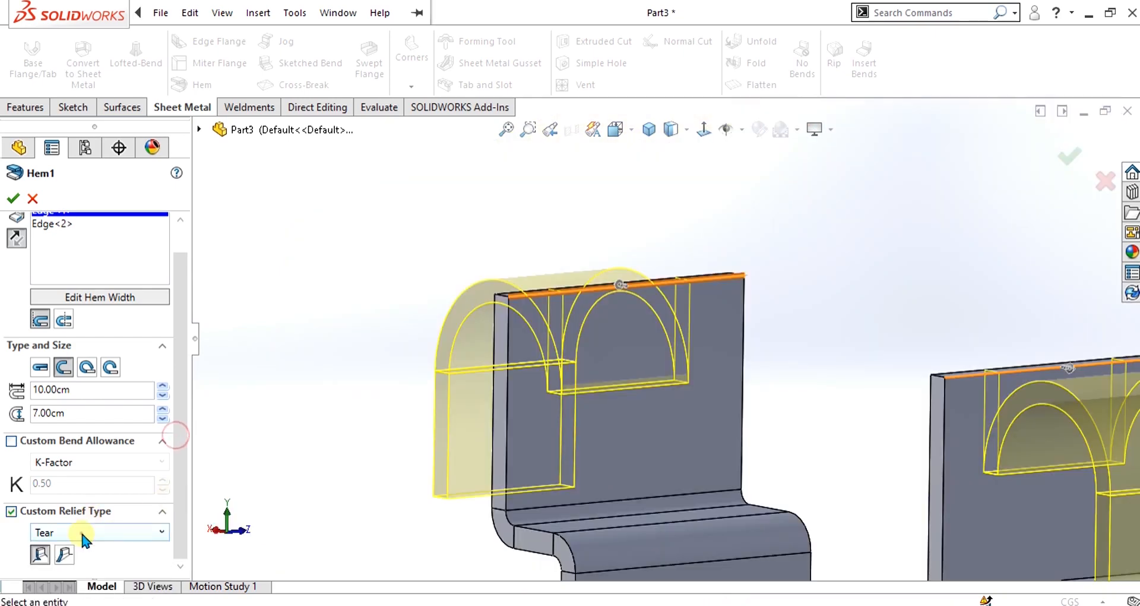
click(81, 533)
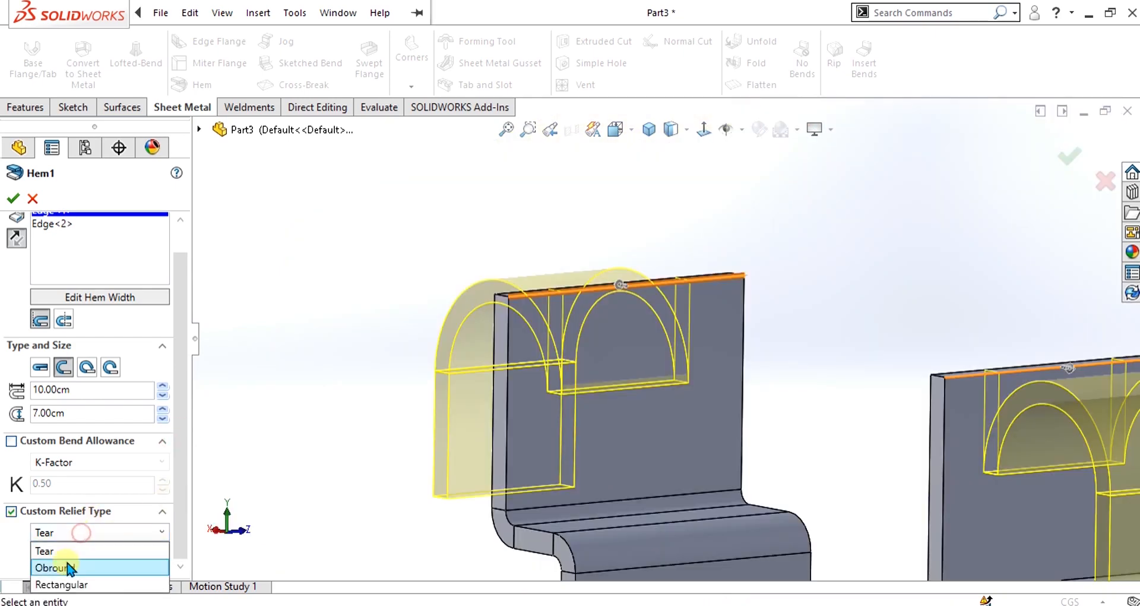
click(69, 567)
click(89, 534)
click(60, 581)
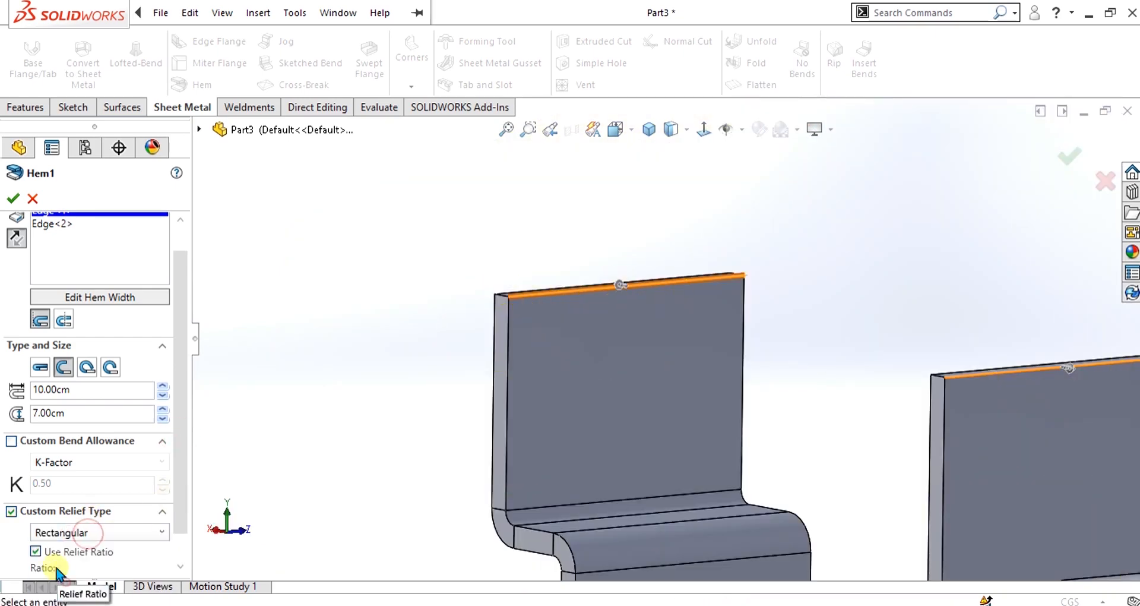
drag(177, 503, 177, 542)
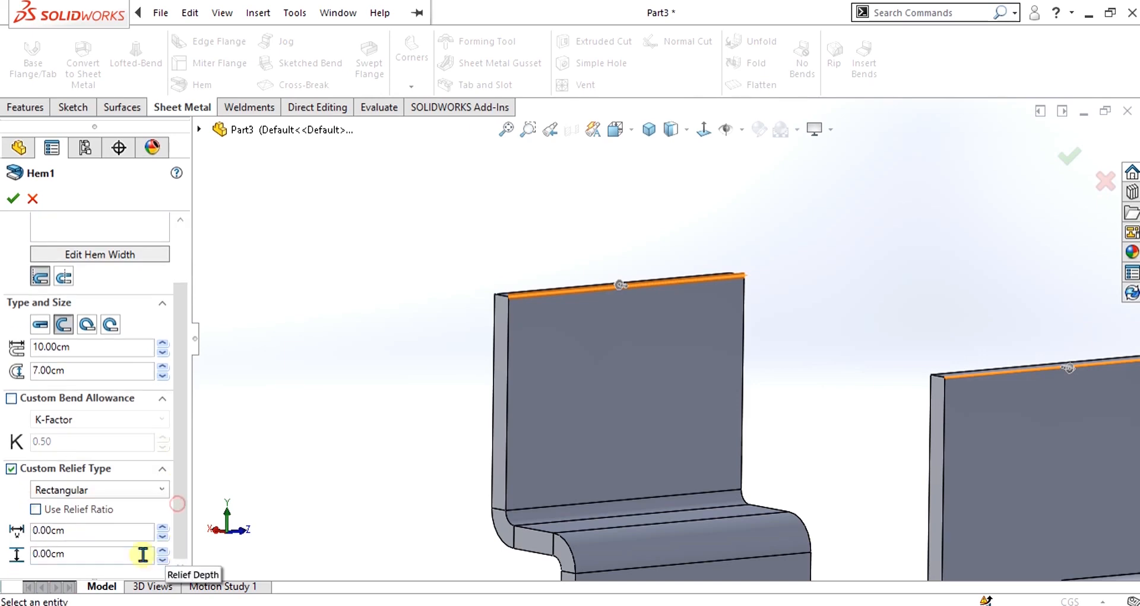
click(162, 526)
middle_drag(632, 404, 575, 423)
scroll(546, 376, down, 2)
scroll(545, 380, down, 2)
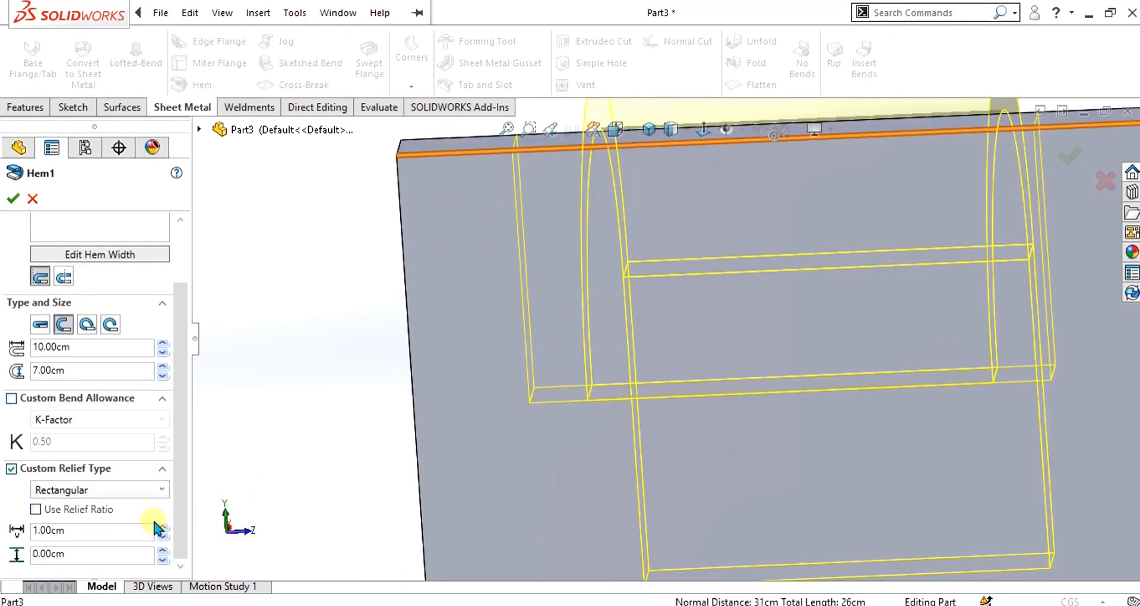
Set the hem's custom relief to Obround using a relief ratio of 0.40, and apply the hem changes.
click(109, 485)
click(83, 537)
click(134, 486)
click(87, 526)
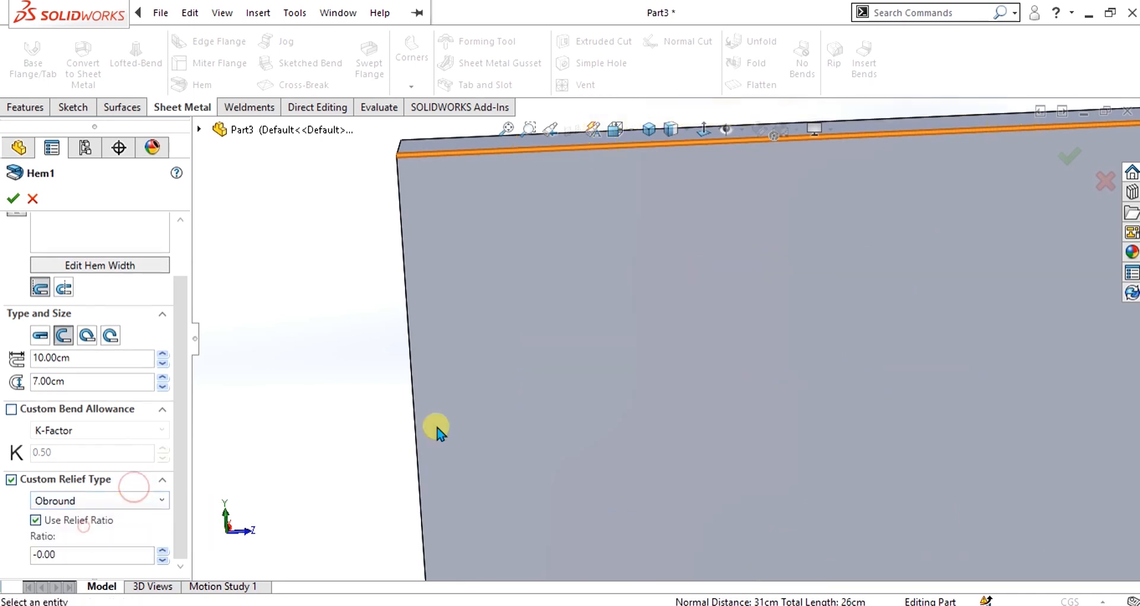
scroll(648, 310, up, 3)
click(163, 552)
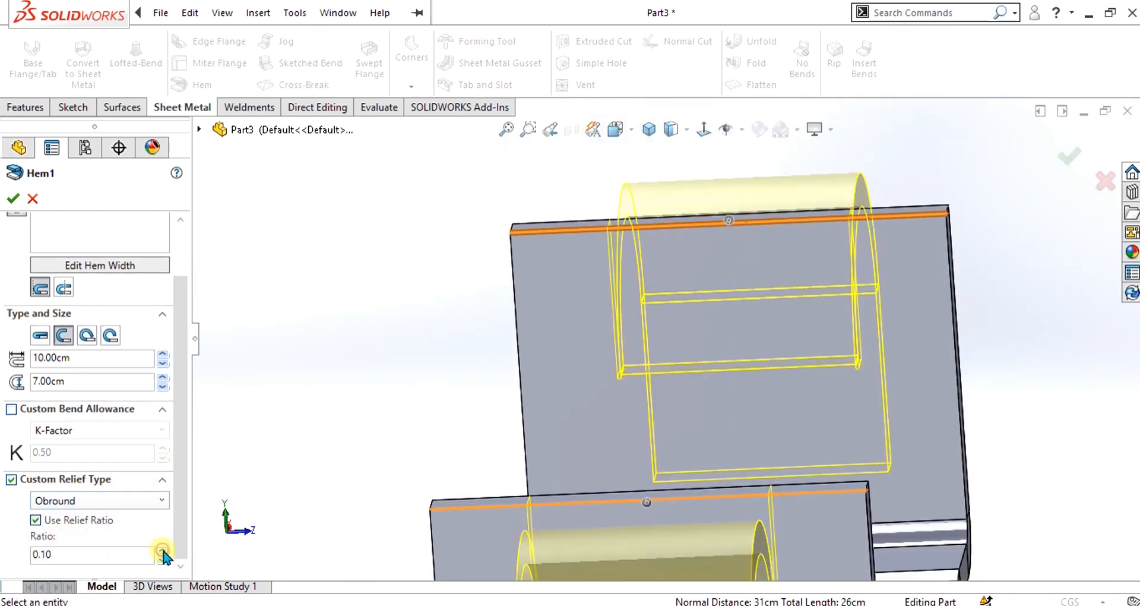
click(163, 552)
click(162, 551)
scroll(638, 358, down, 4)
middle_drag(646, 362, 590, 366)
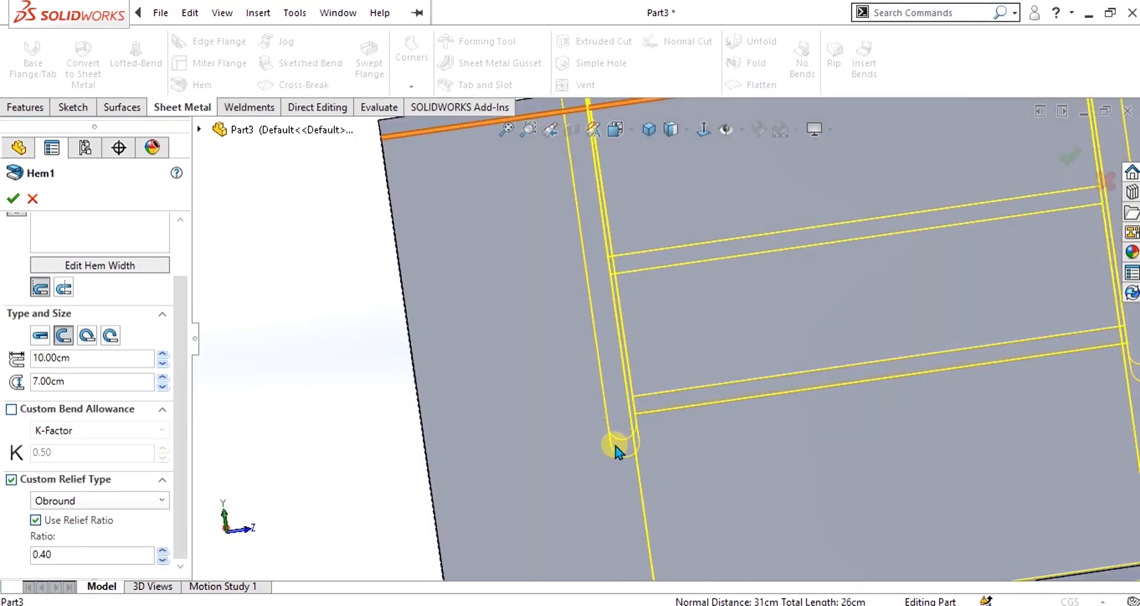
scroll(615, 451, up, 8)
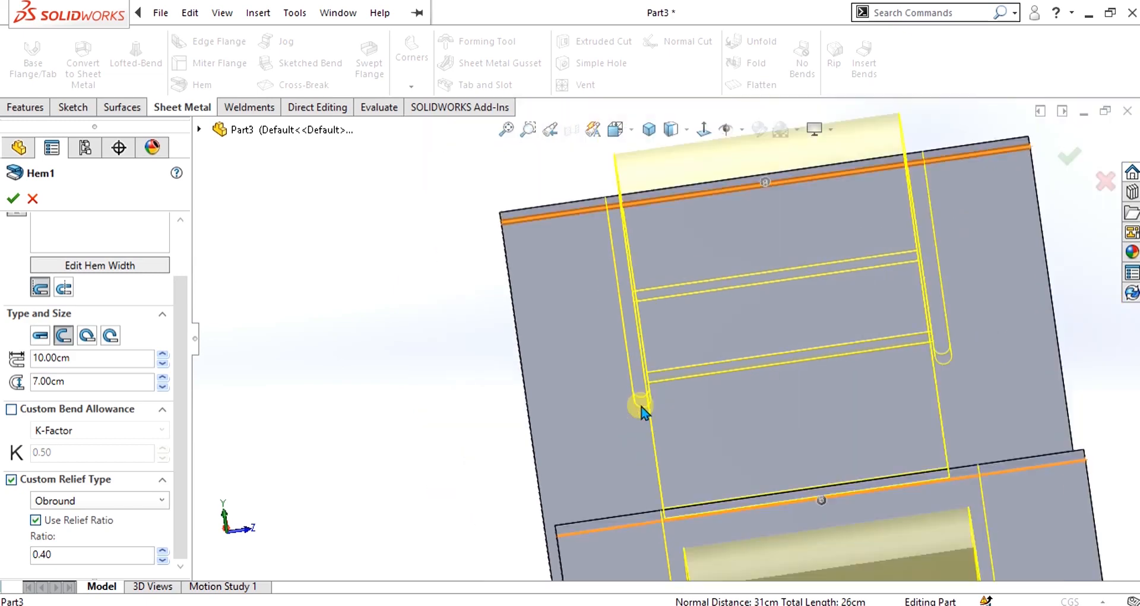
middle_drag(707, 428, 863, 409)
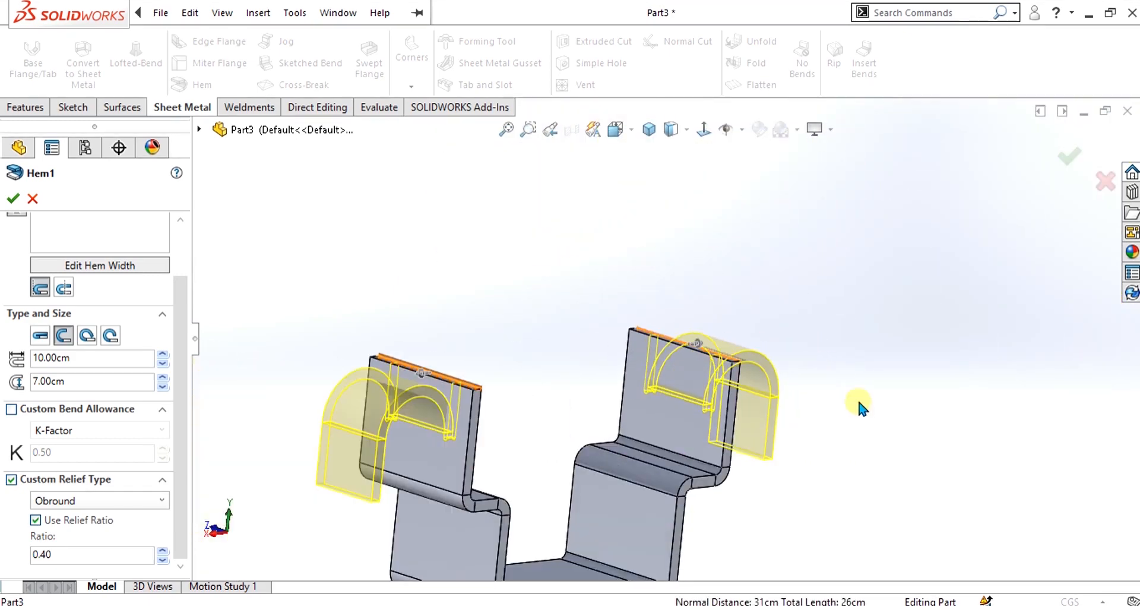
click(10, 199)
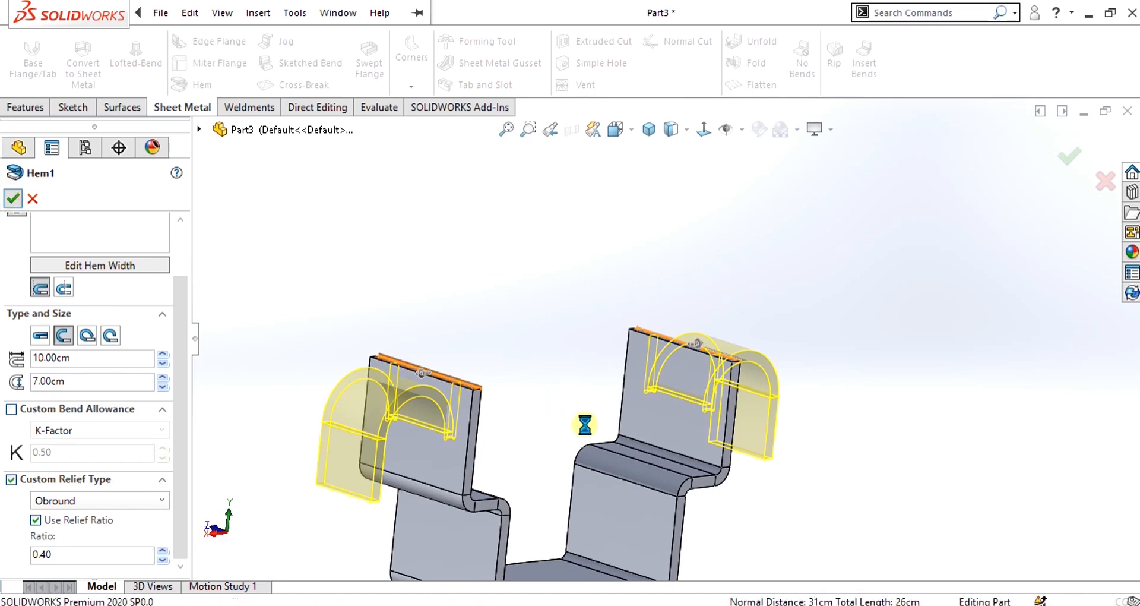
Create a new, empty part document for the jog feature exercise.
middle_drag(583, 433, 507, 486)
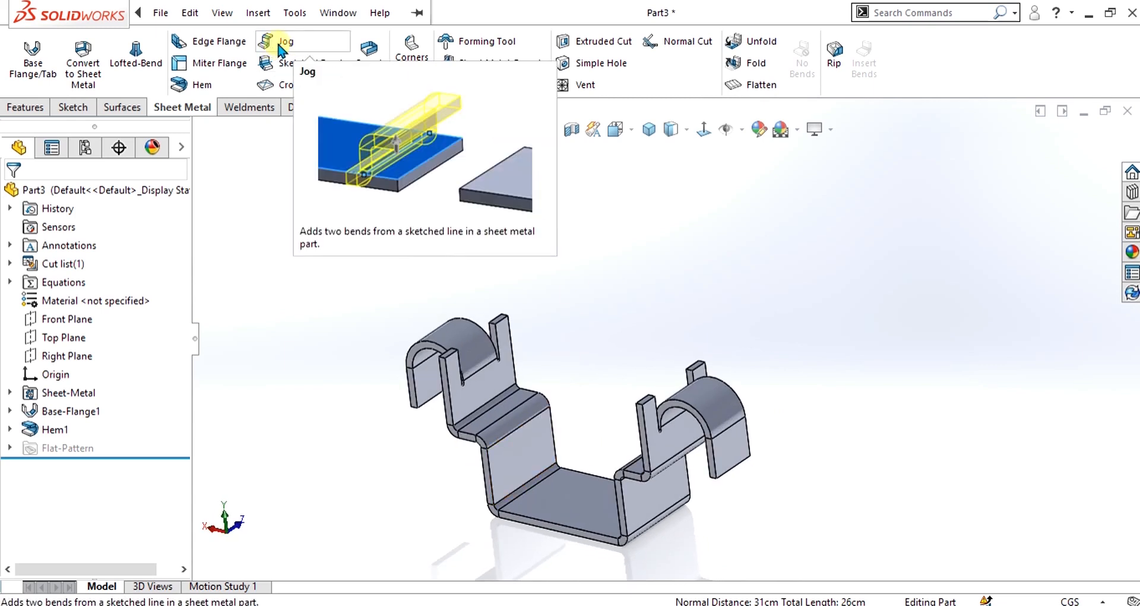
click(161, 12)
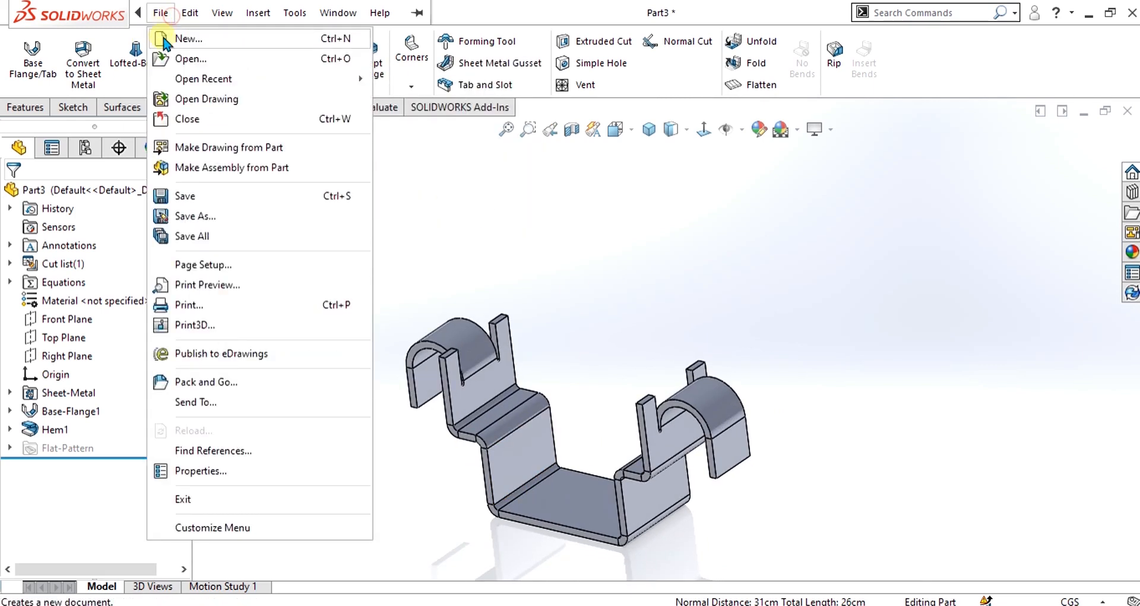
click(164, 37)
click(538, 409)
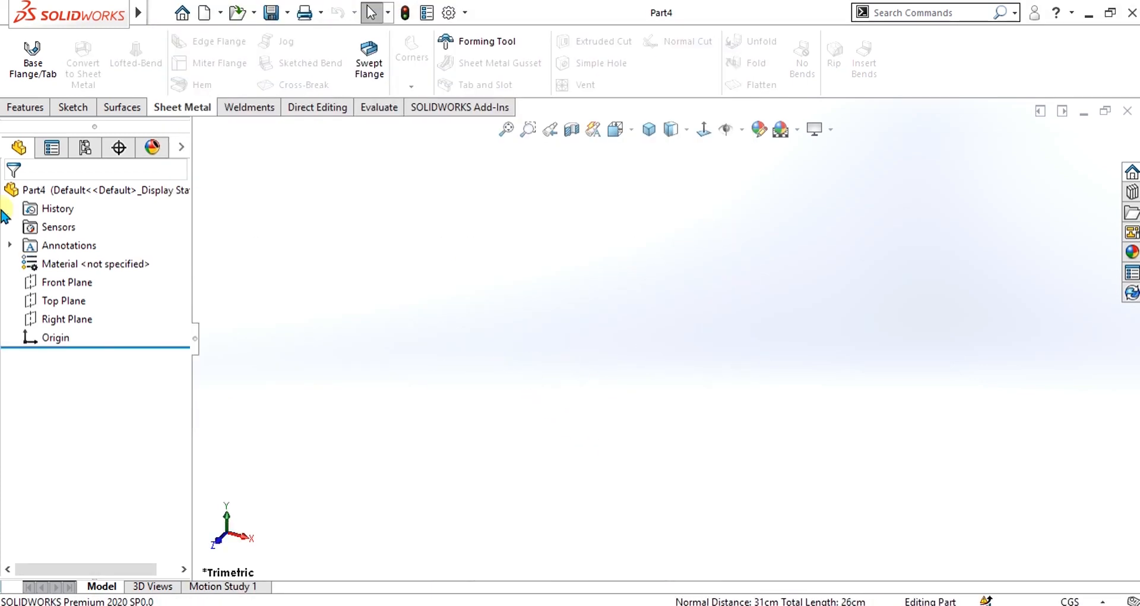
Sketch a center rectangle about 17.75 cm by 8.49 cm on the Front Plane, centred on the origin, and finish the sketch.
click(66, 282)
click(73, 106)
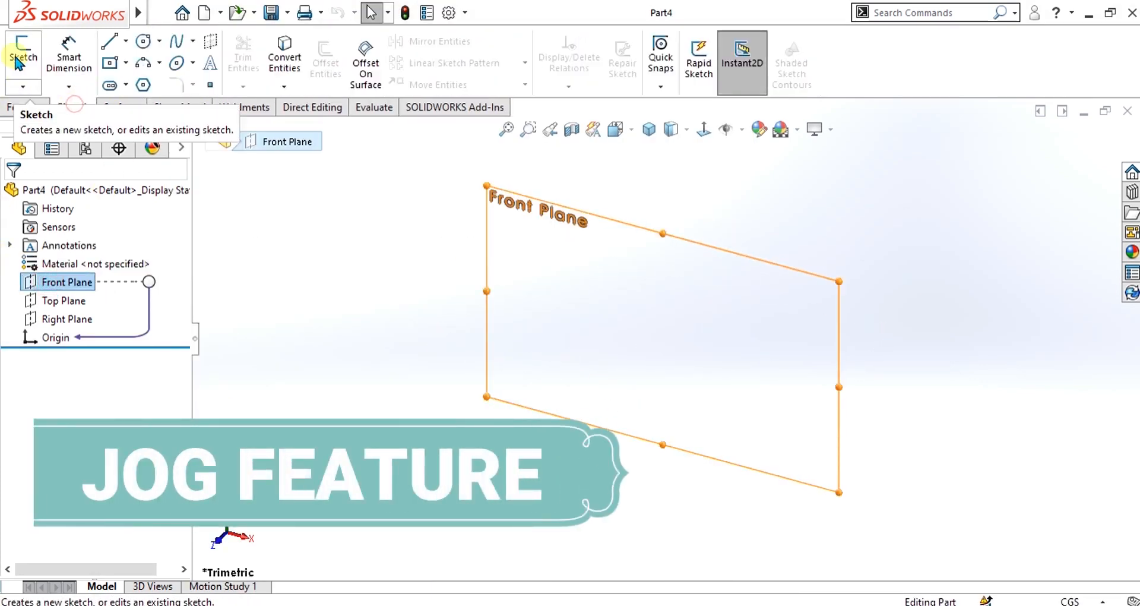
click(22, 53)
click(111, 62)
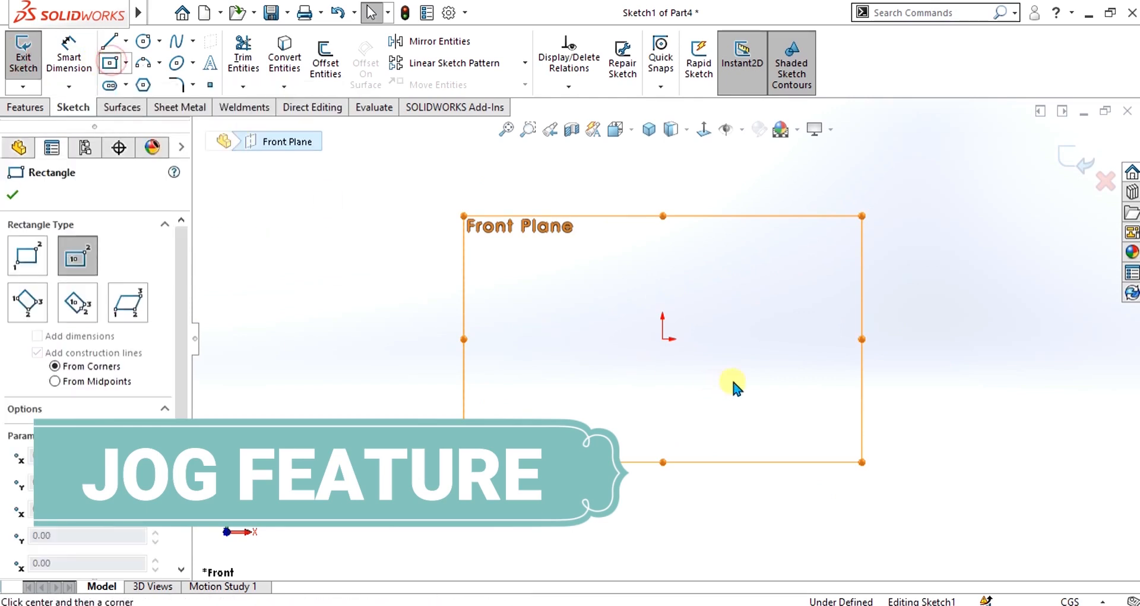
click(663, 338)
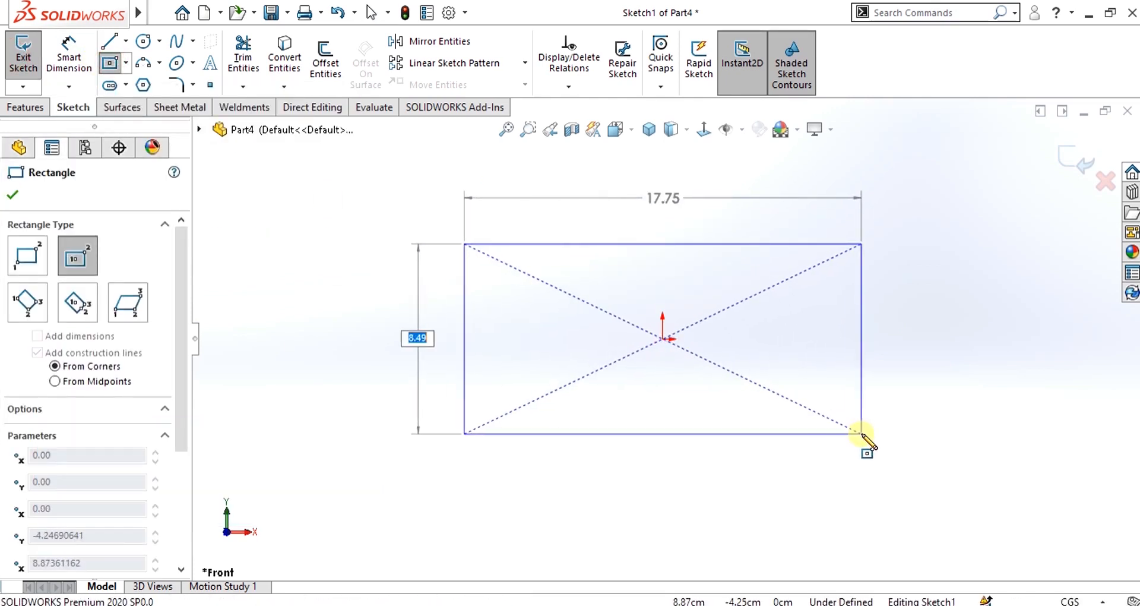
click(862, 434)
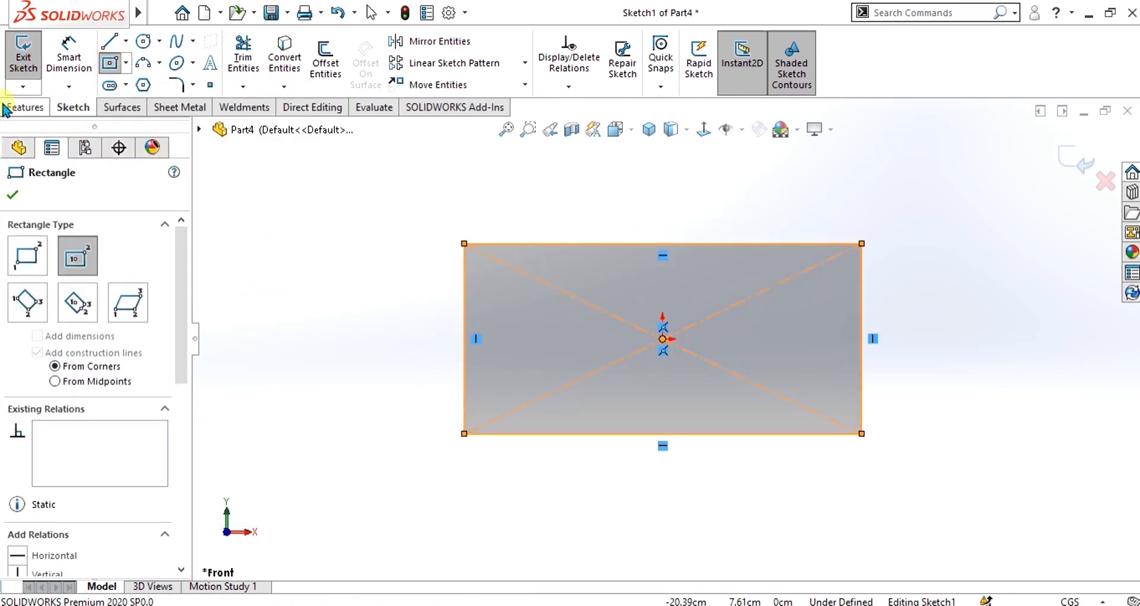
click(23, 60)
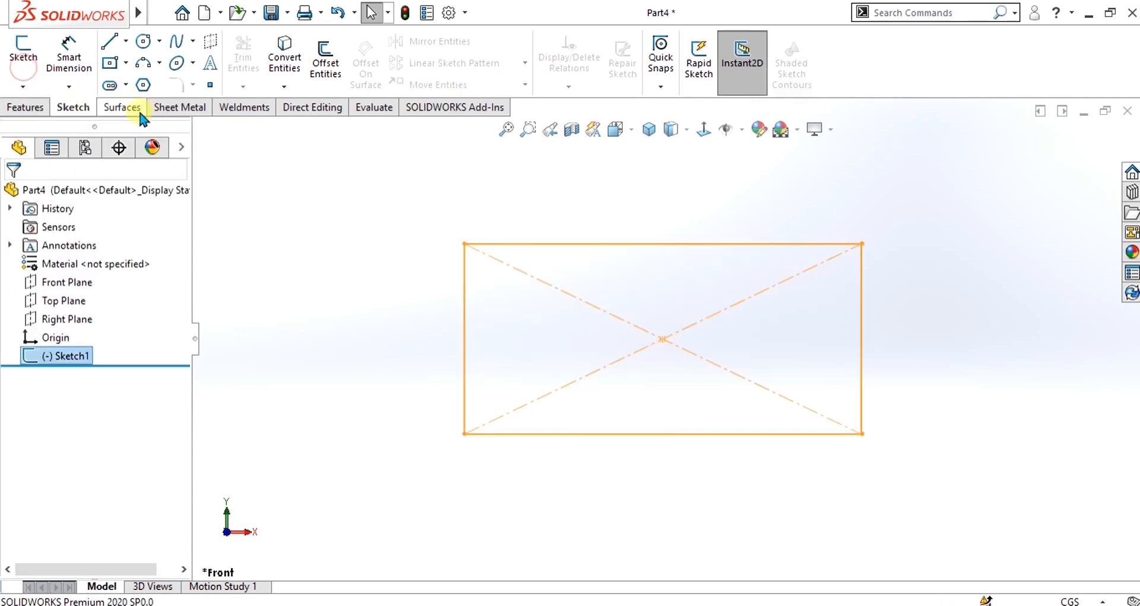
Create a sheet metal base flange from the rectangle sketch with a thickness of 0.50 cm.
click(178, 107)
click(24, 69)
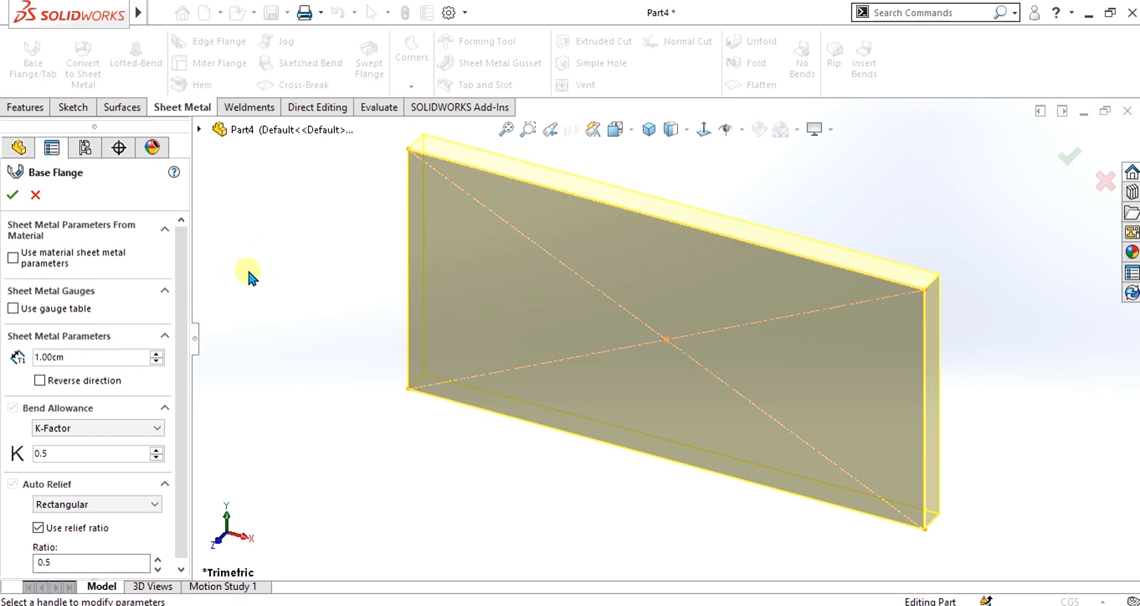
scroll(661, 224, up, 3)
scroll(661, 224, down, 2)
scroll(664, 380, up, 1)
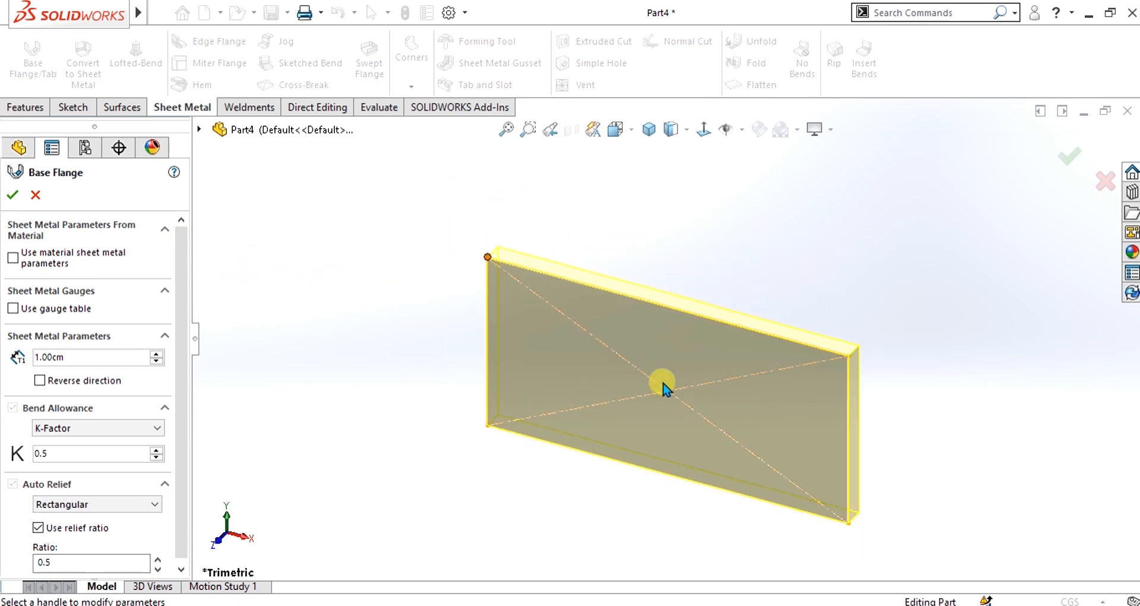
scroll(664, 383, down, 1)
click(156, 361)
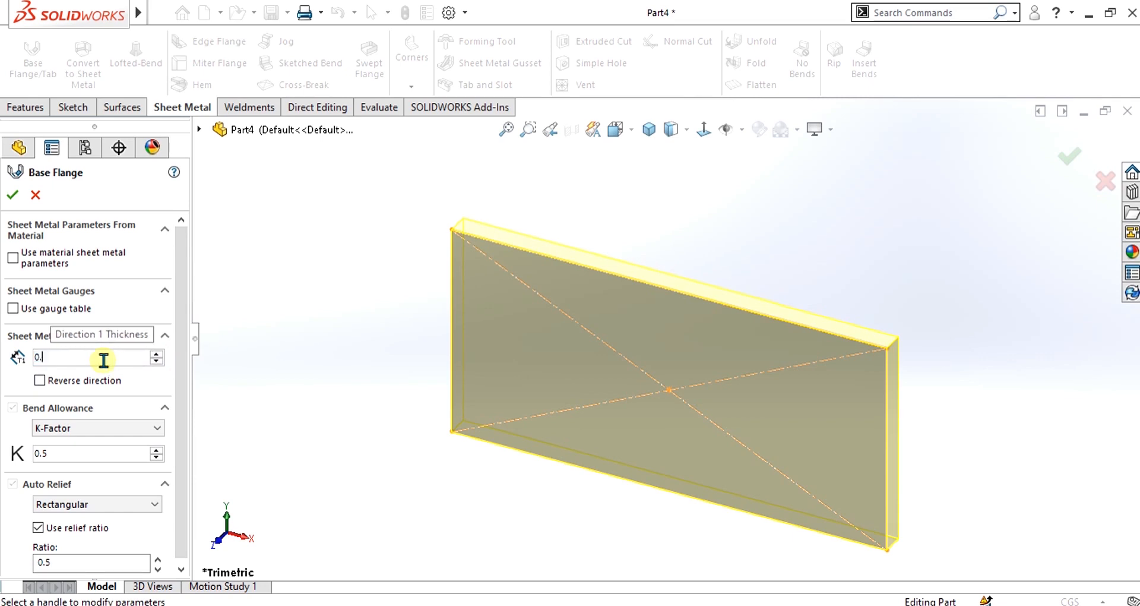
text(0.50)
key(Return)
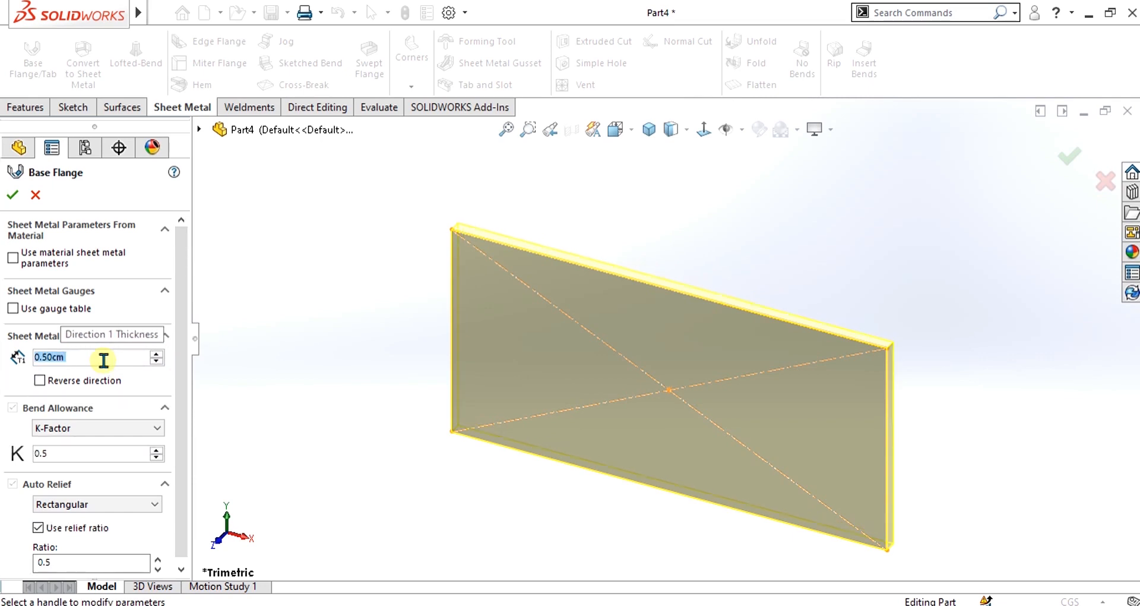
click(15, 196)
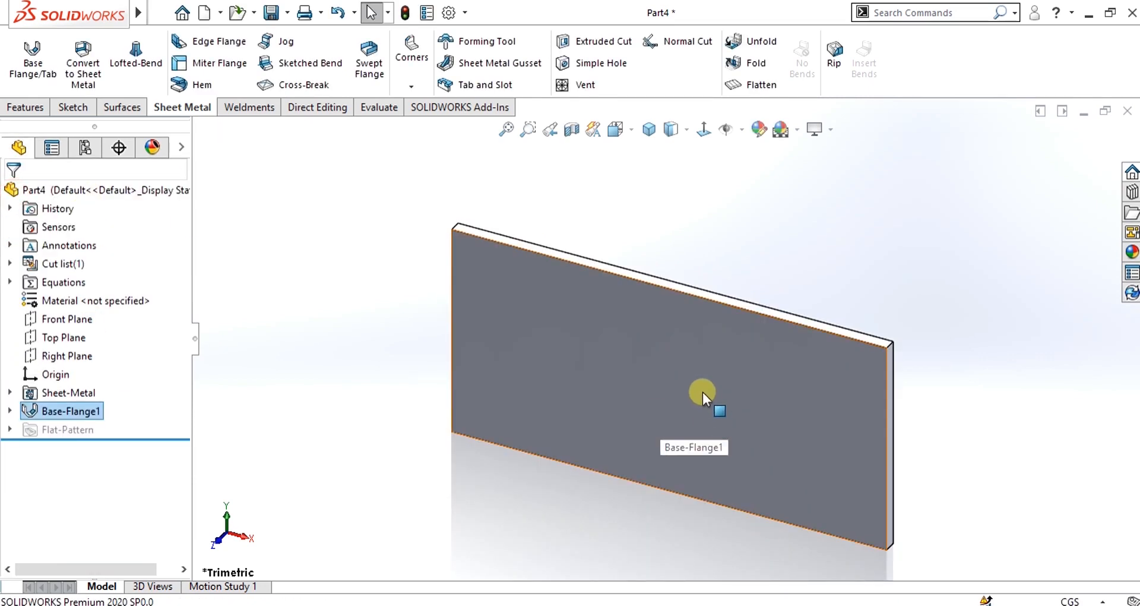
Open a sketch on the plate's large front face and orient the view normal to it.
scroll(732, 351, up, 3)
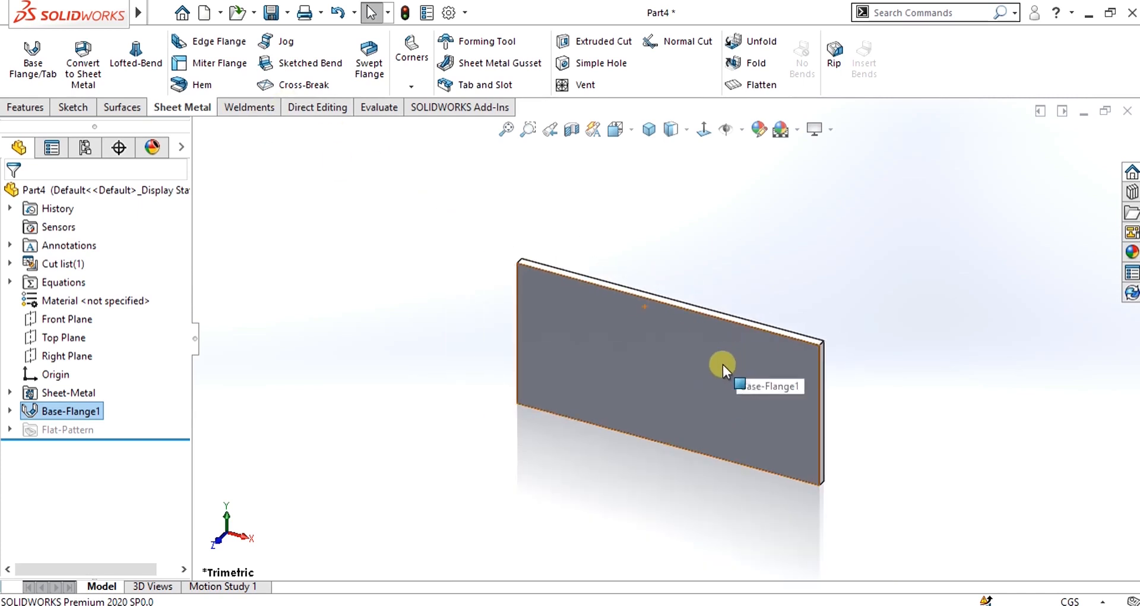
middle_drag(723, 366, 697, 193)
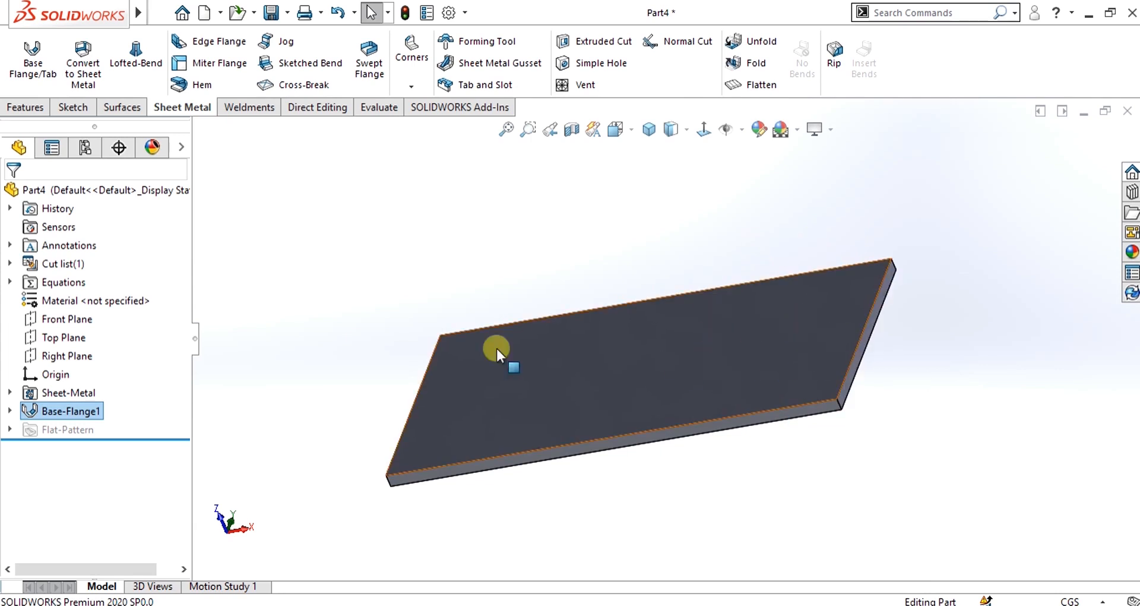
click(631, 361)
click(73, 108)
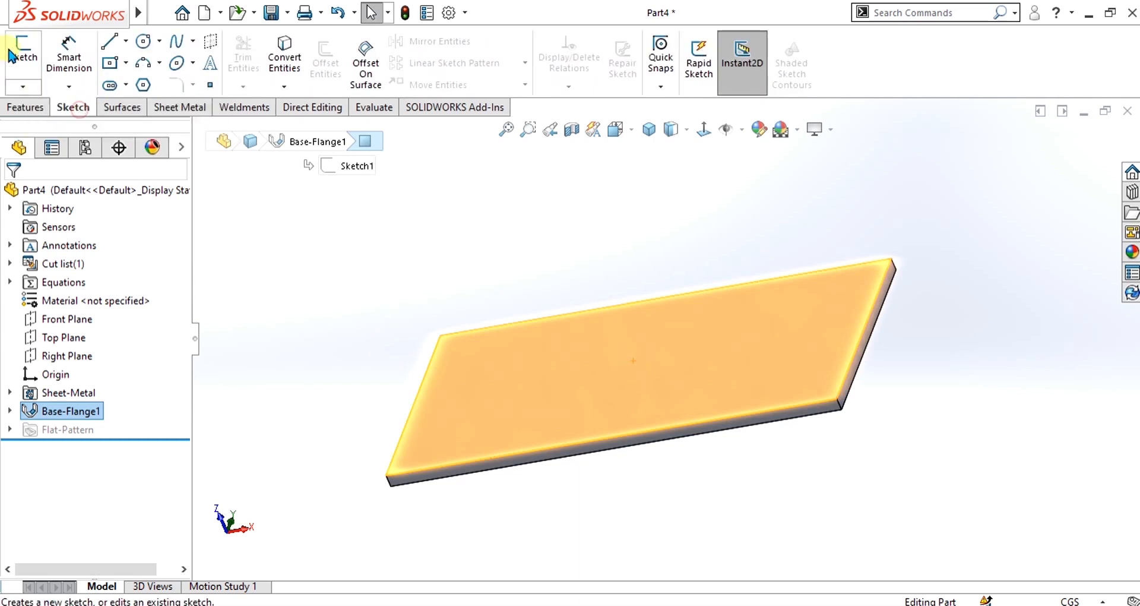
click(11, 56)
click(705, 128)
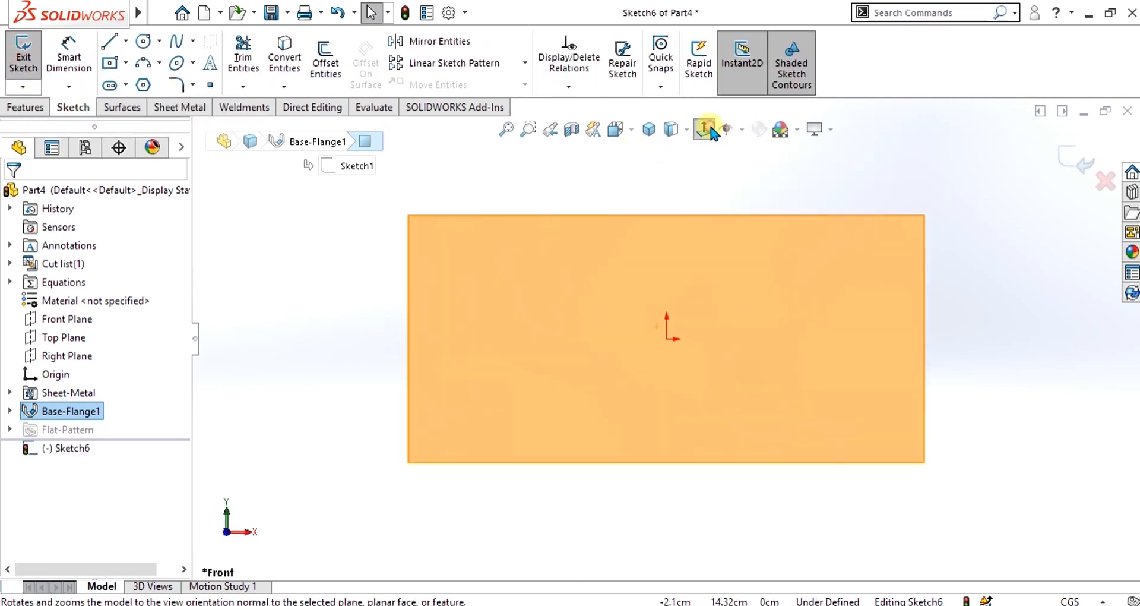
click(963, 326)
scroll(779, 297, down, 2)
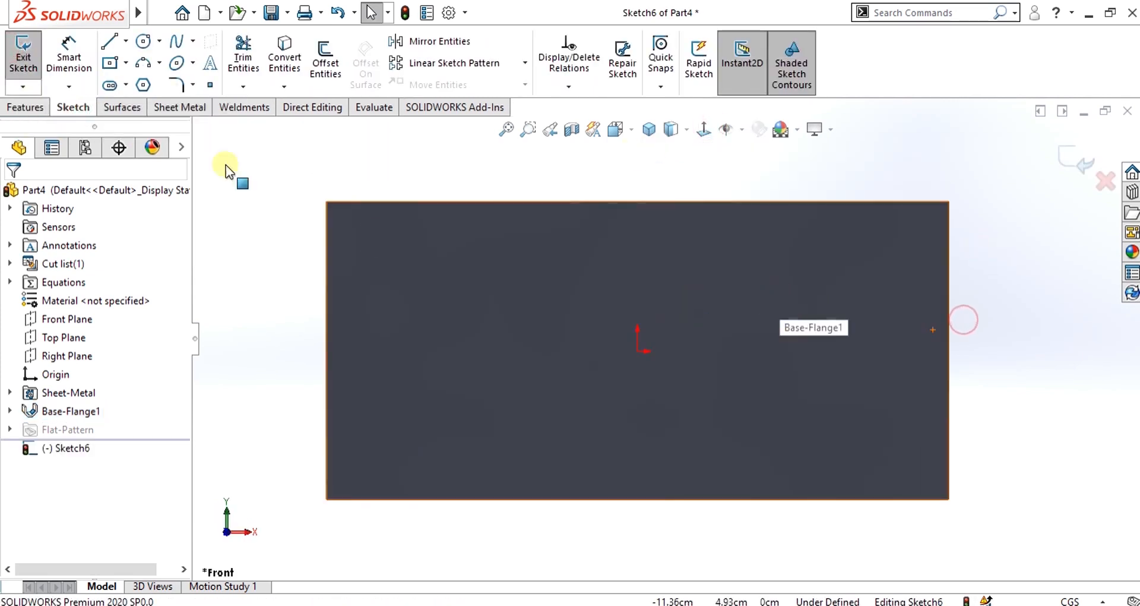
Sketch a slightly slanted line between the plate's two long edges, just right of the origin, and finish the sketch.
click(116, 40)
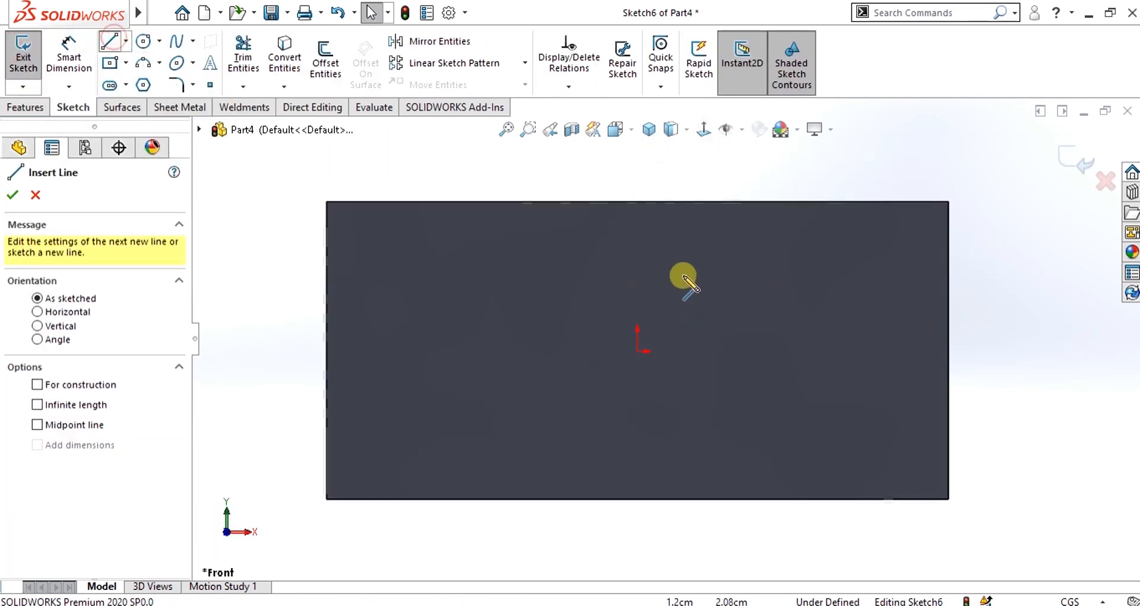
click(688, 204)
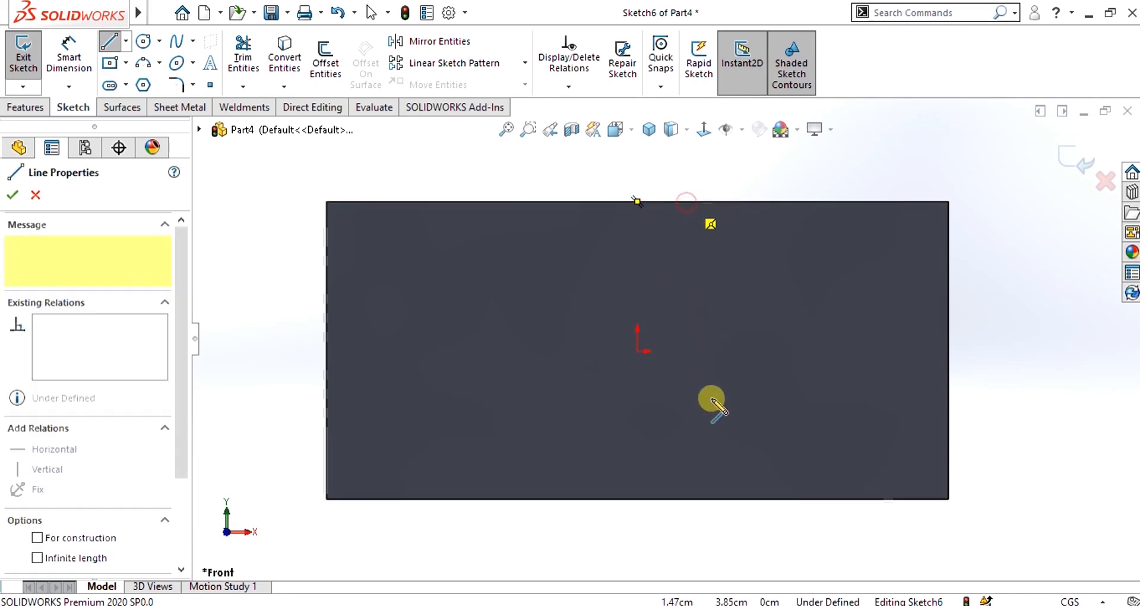
click(726, 499)
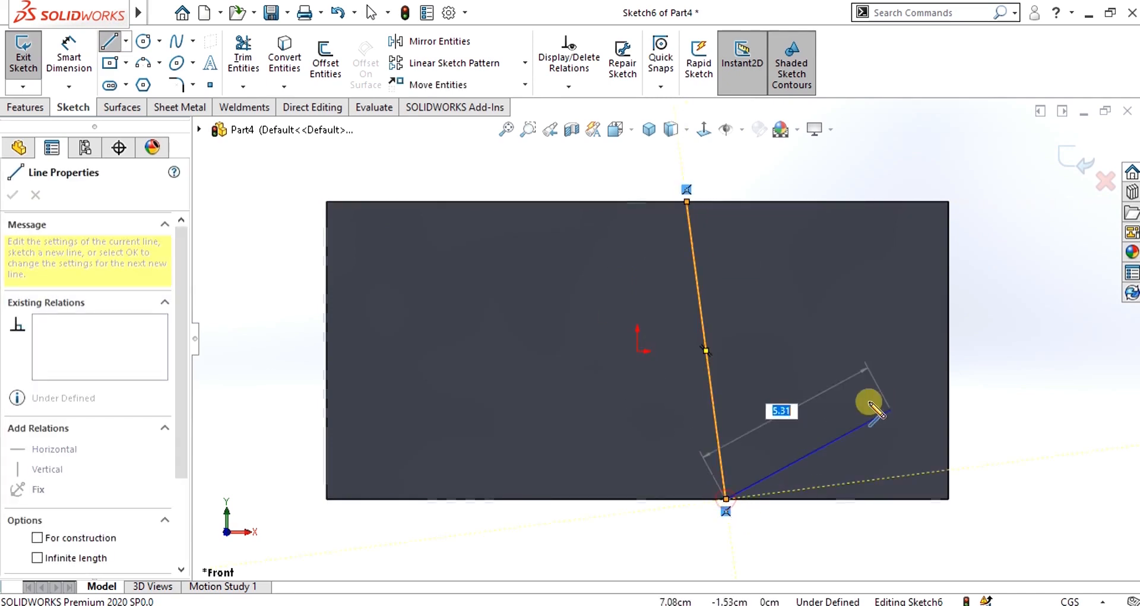
key(Escape)
key(Escape)
scroll(668, 340, up, 2)
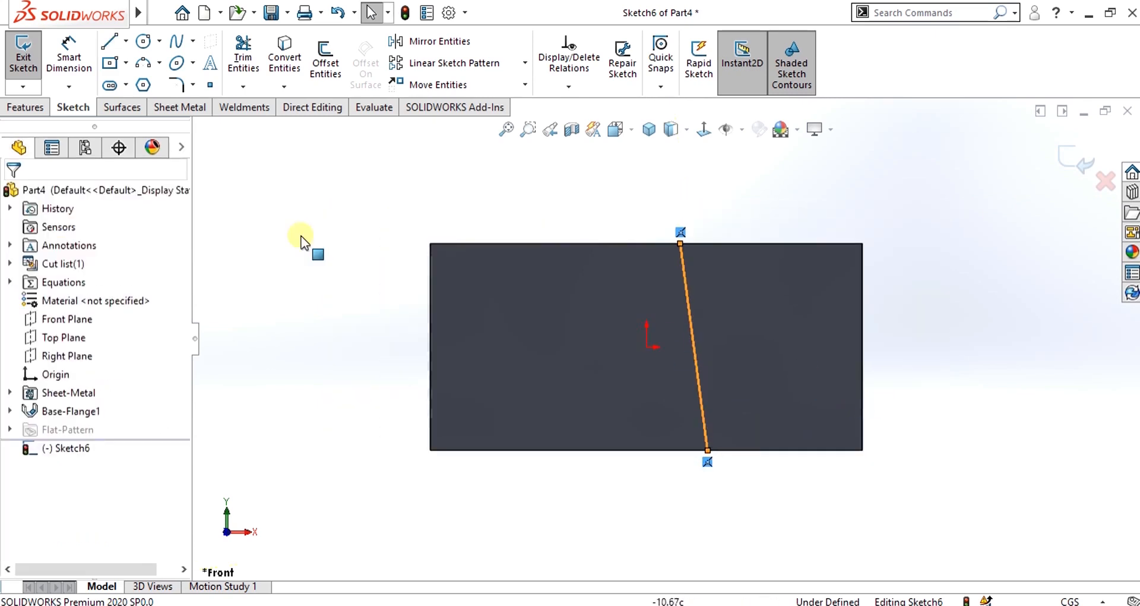
click(23, 59)
Start a Jog from the slanted line sketch, with the plate's larger portion as the fixed face.
click(189, 108)
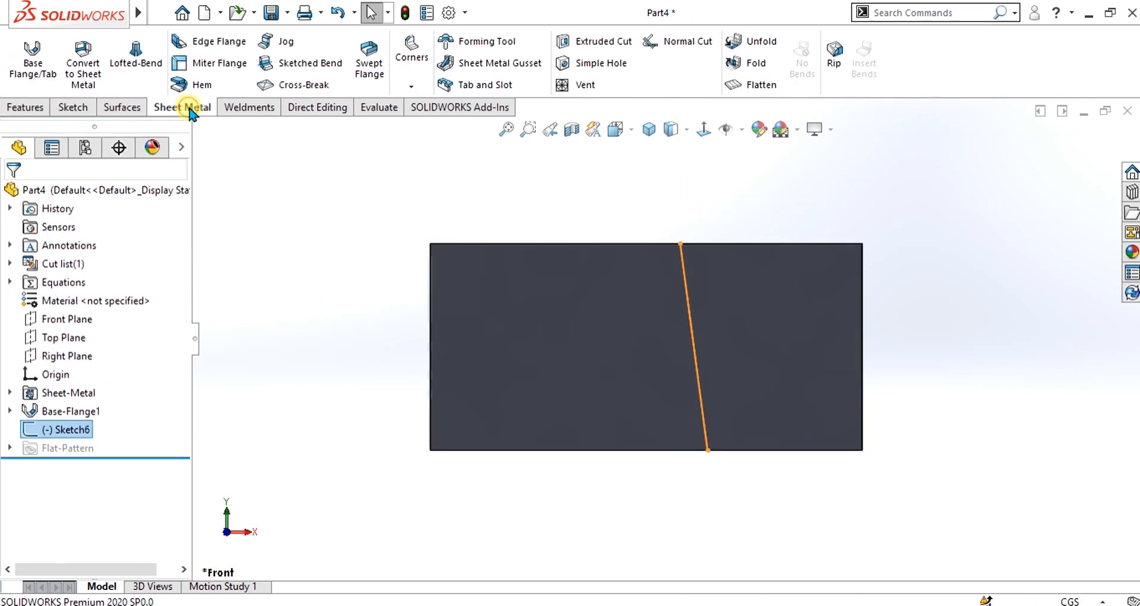
click(277, 43)
middle_drag(793, 387, 700, 308)
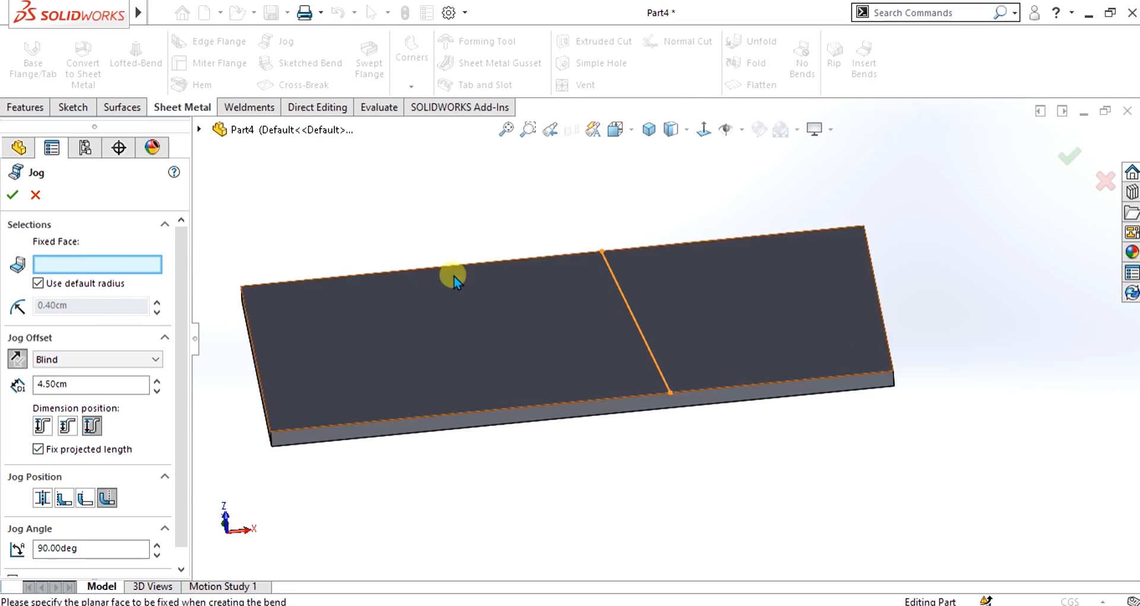
click(441, 352)
middle_drag(500, 316, 746, 301)
scroll(618, 332, down, 5)
key(f)
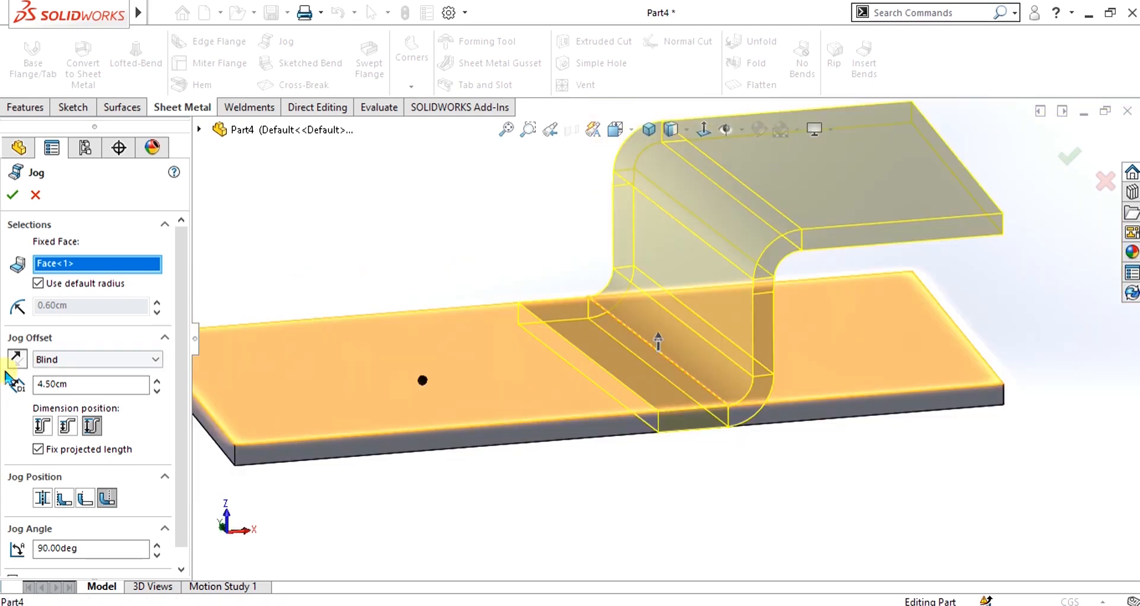
Measure the jog offset as an Outside Offset and set the offset distance to 5.50 cm.
click(43, 426)
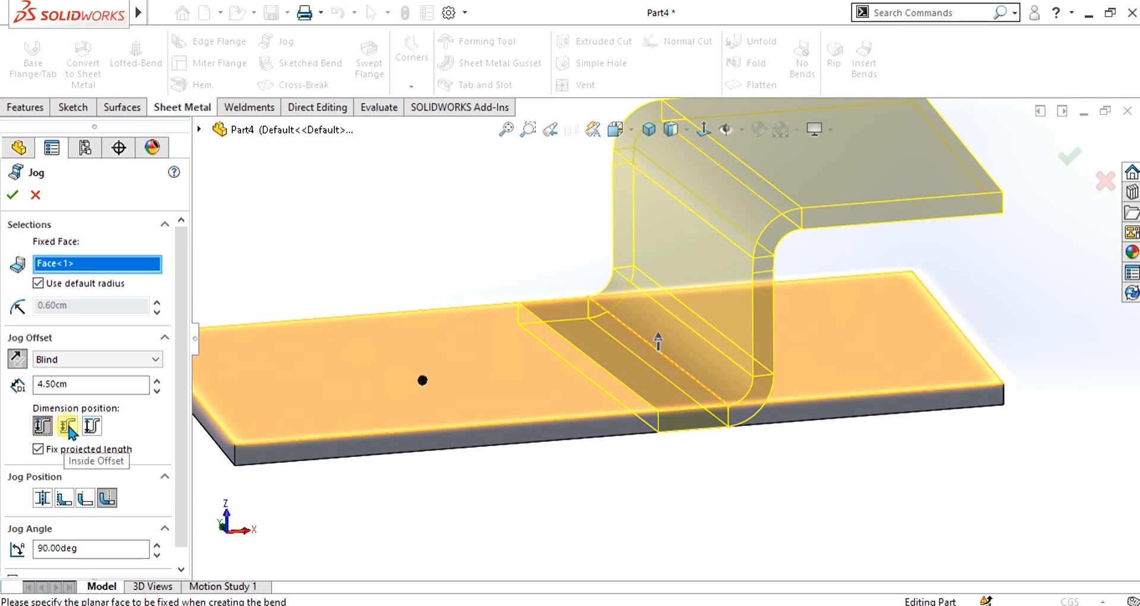
click(157, 381)
click(157, 381)
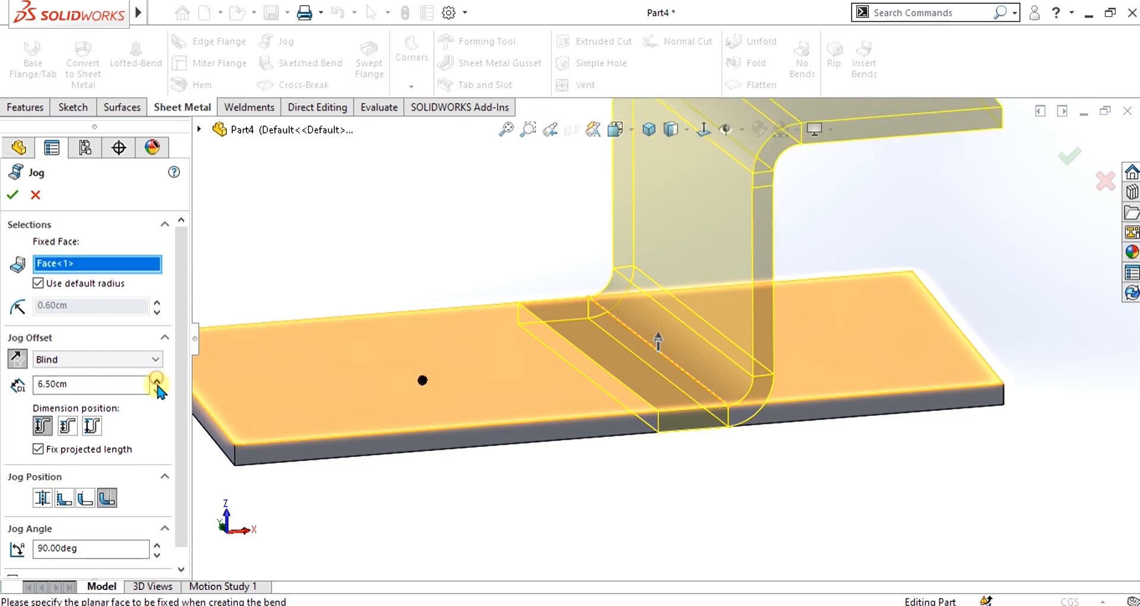
click(157, 389)
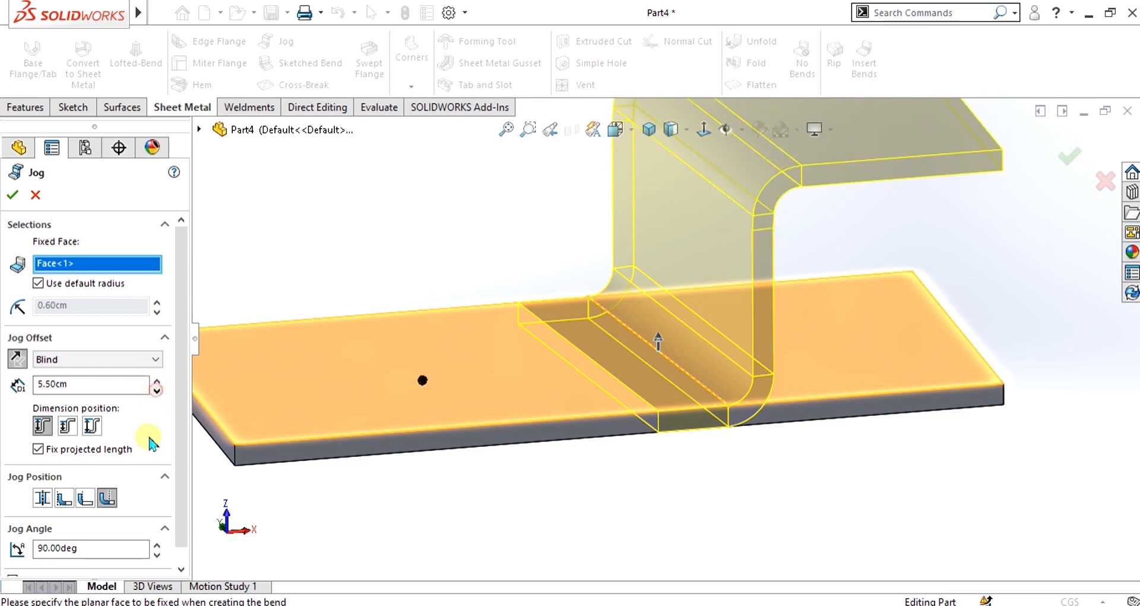
Try the Bend Centerline, Material Inside and Material Outside jog positions, comparing the bend against the sketched line.
click(43, 498)
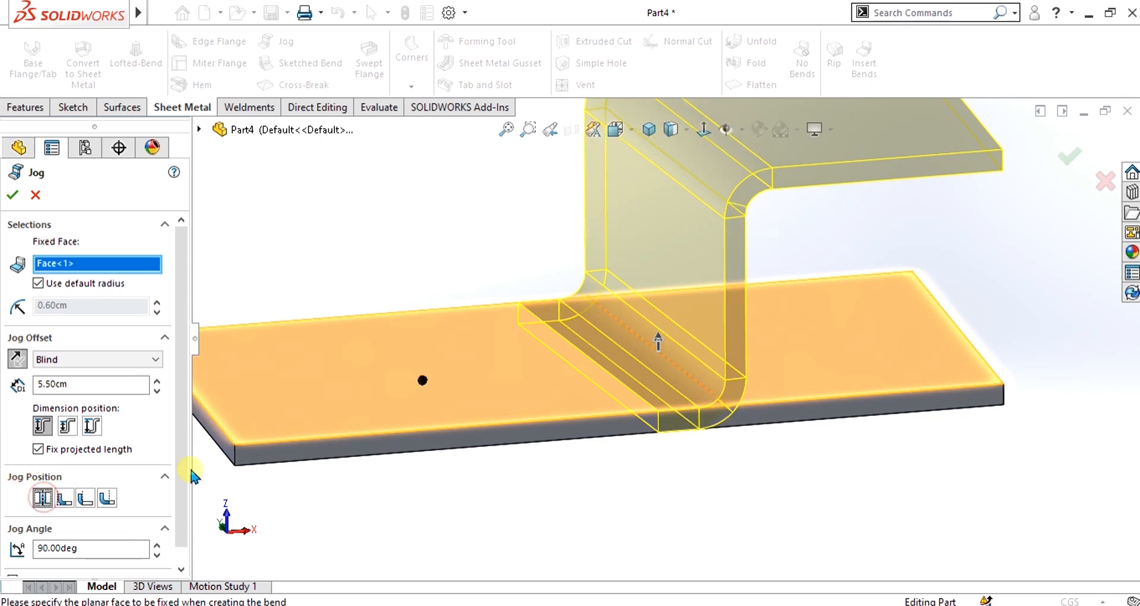
scroll(718, 420, down, 5)
middle_drag(715, 368, 695, 334)
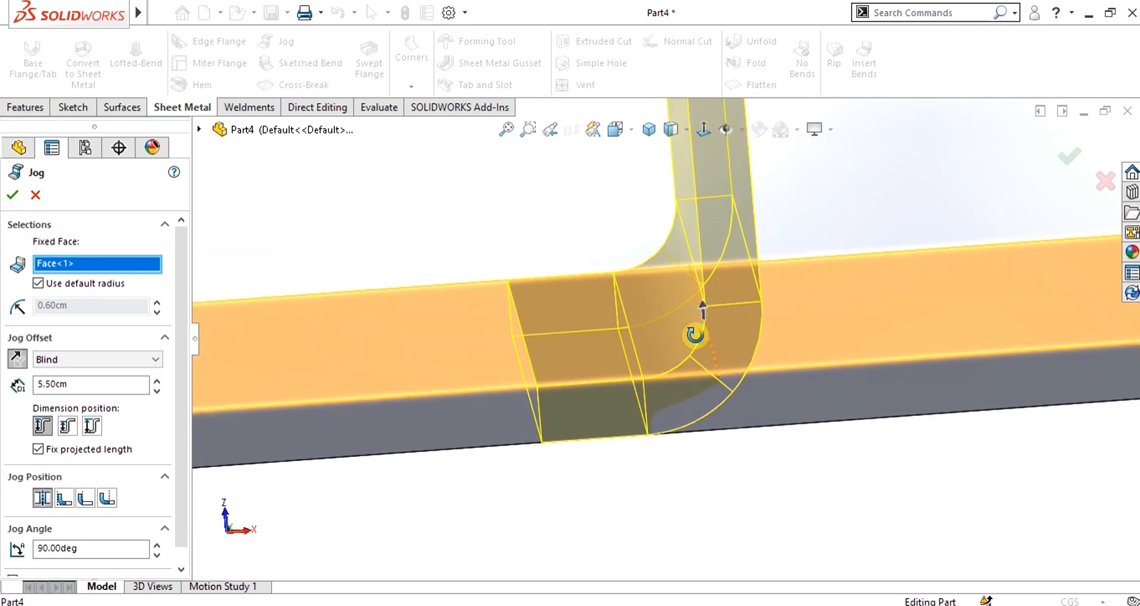
click(64, 499)
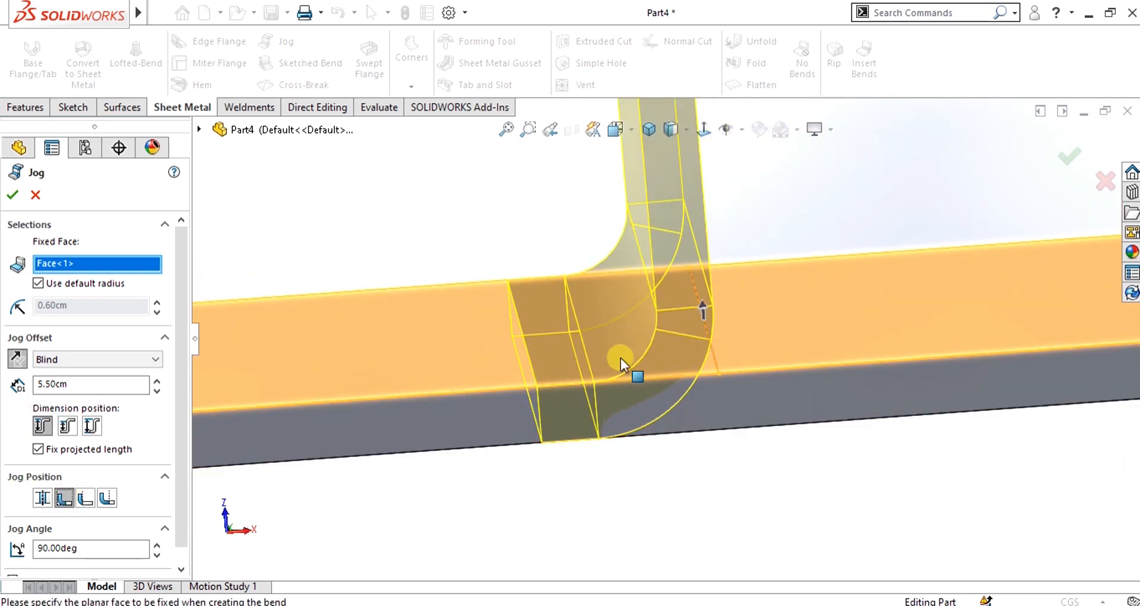
middle_drag(693, 340, 708, 363)
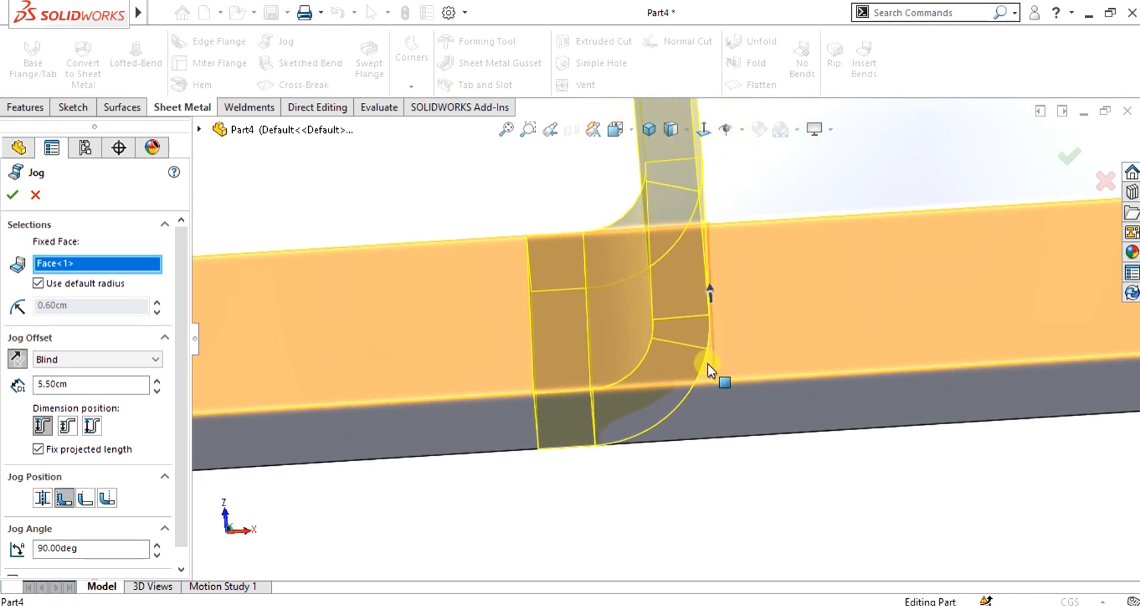
click(79, 499)
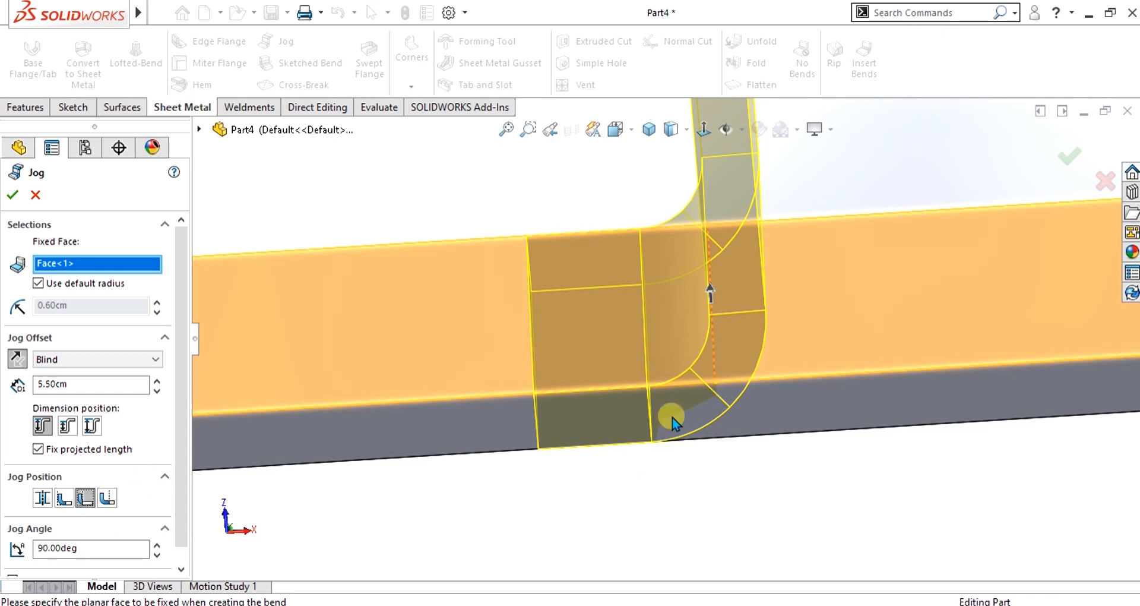
middle_drag(670, 414, 669, 453)
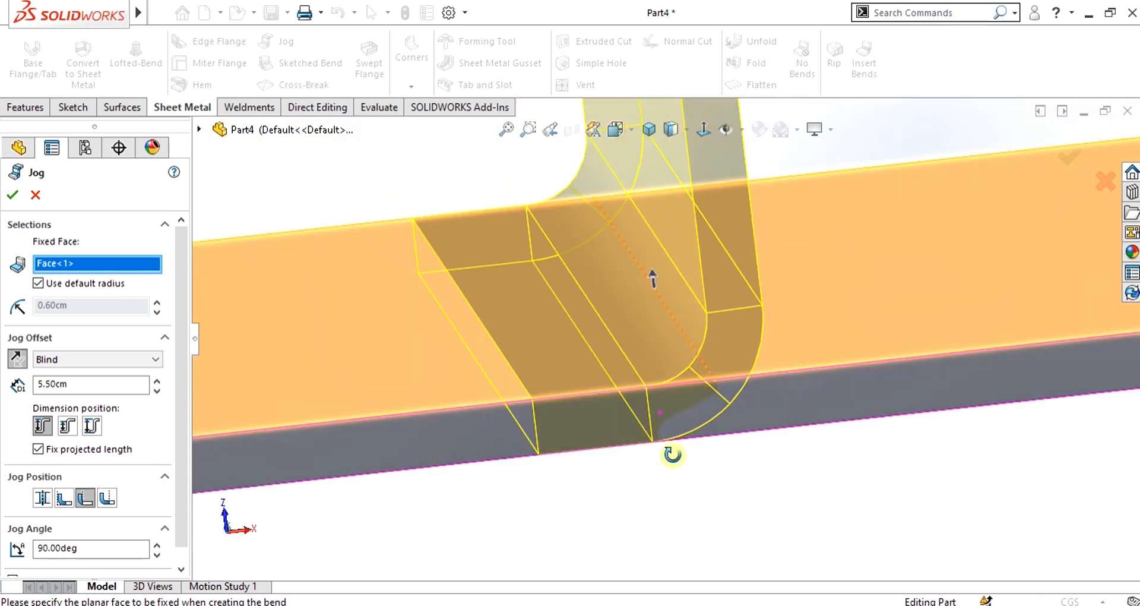
Set the jog position to Bend Outside and inspect the previewed bend against the sketched line.
click(109, 499)
middle_drag(742, 307, 678, 373)
scroll(678, 373, up, 10)
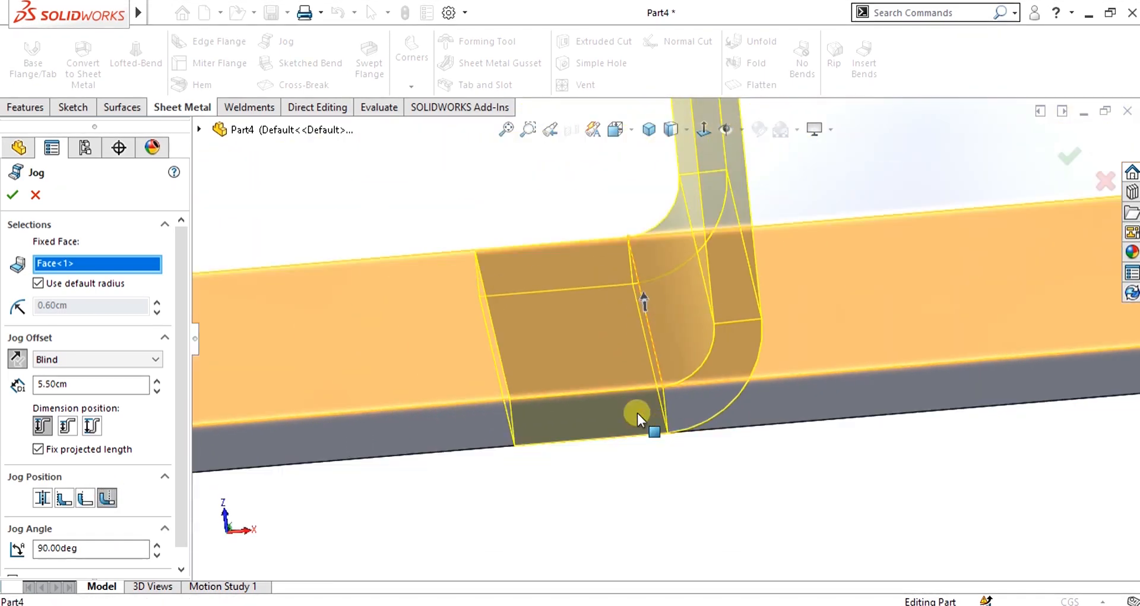
Review the remaining jog settings and accept them to create the jog along the slanted line.
scroll(653, 290, down, 5)
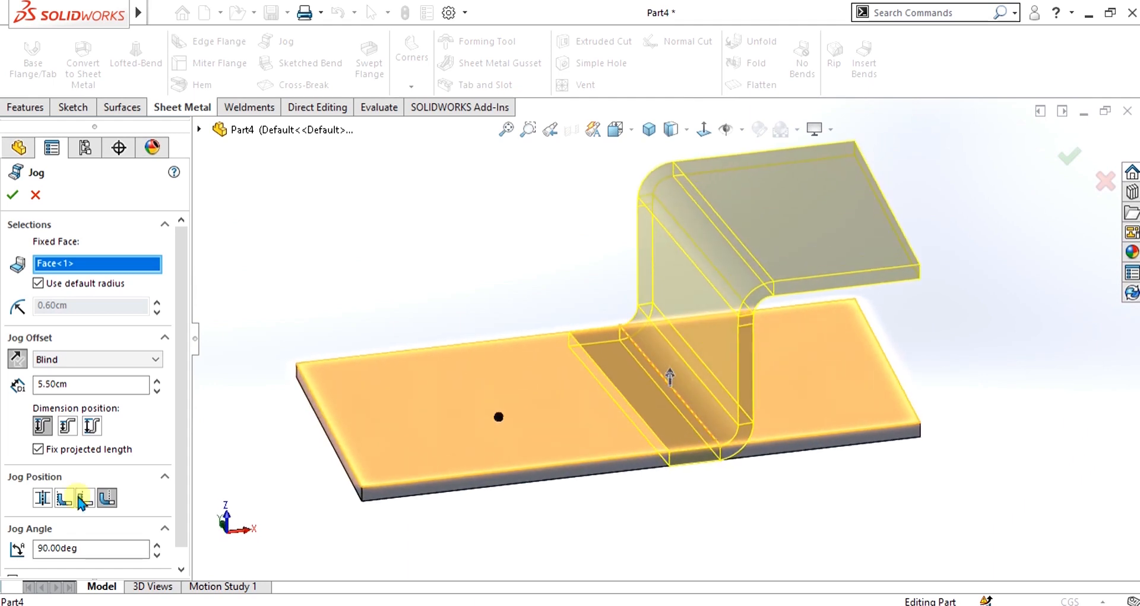
scroll(185, 393, down, 1)
scroll(185, 393, down, 1)
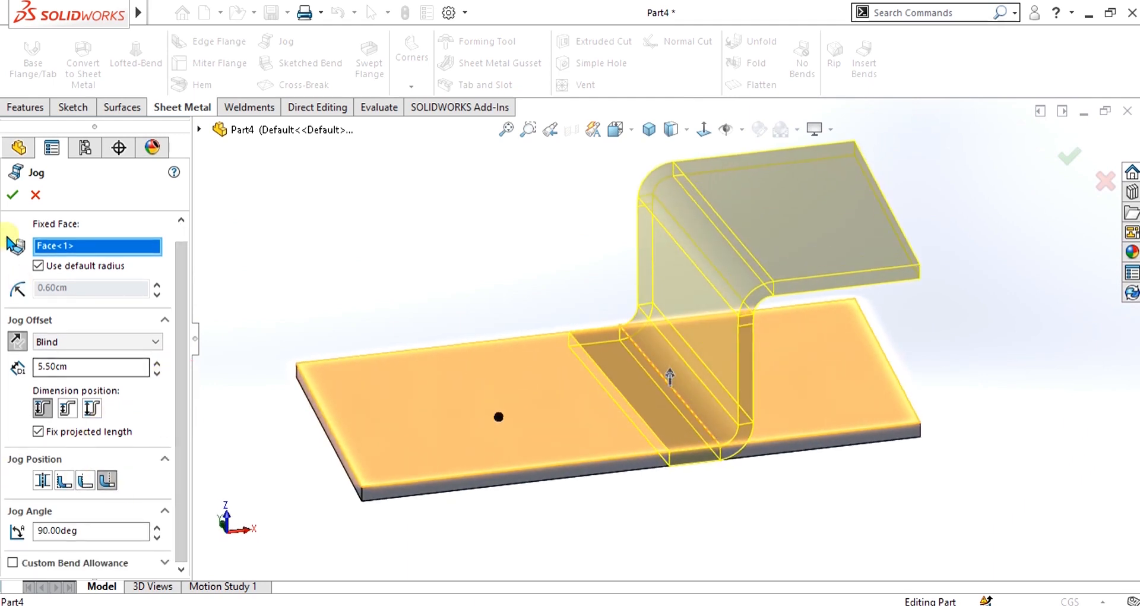
click(18, 198)
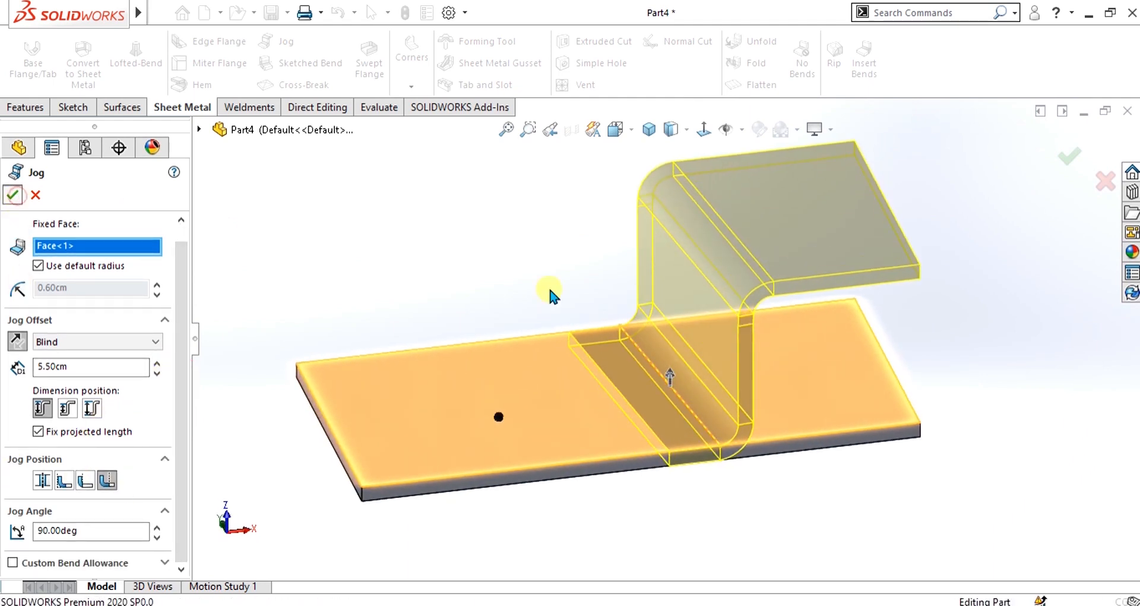
Examine the finished jog's two bends and the slanted wall between them.
middle_drag(774, 415, 739, 370)
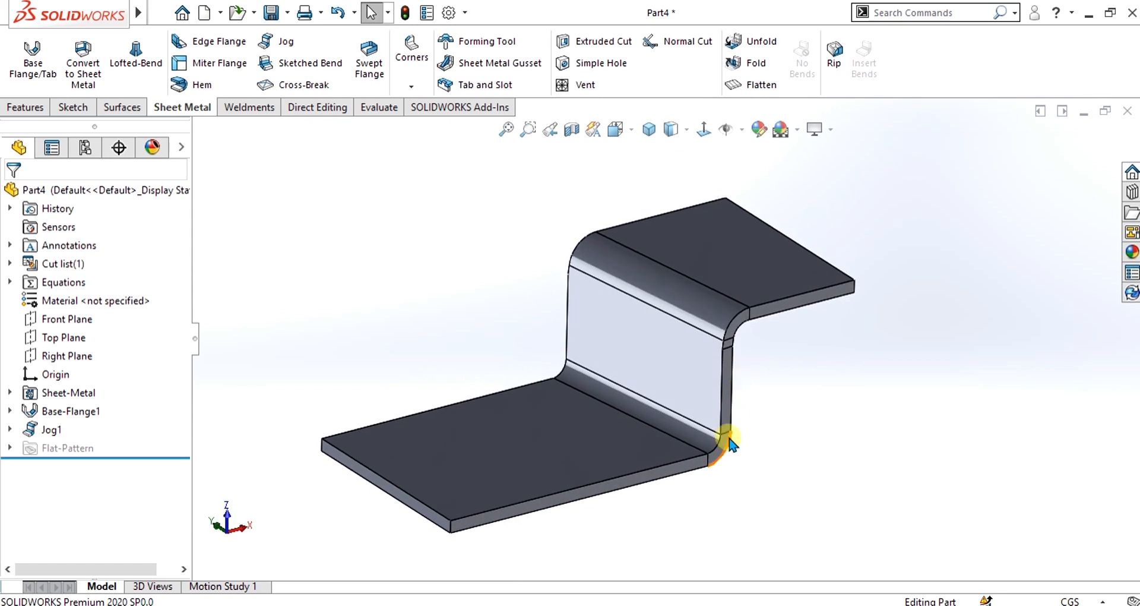
scroll(758, 334, up, 2)
scroll(722, 316, down, 3)
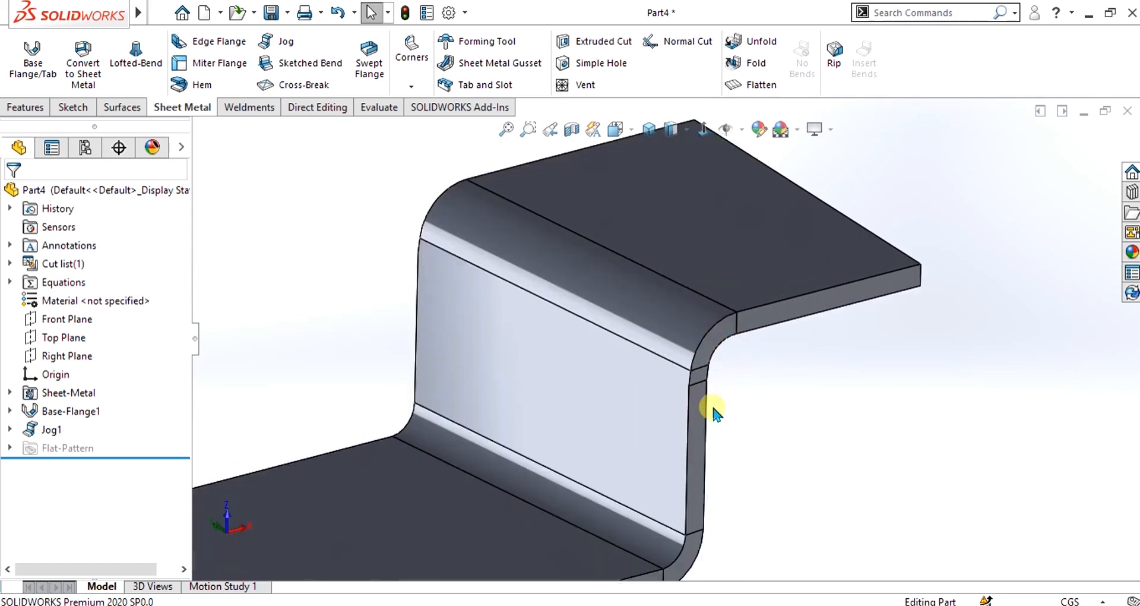
scroll(713, 403, up, 4)
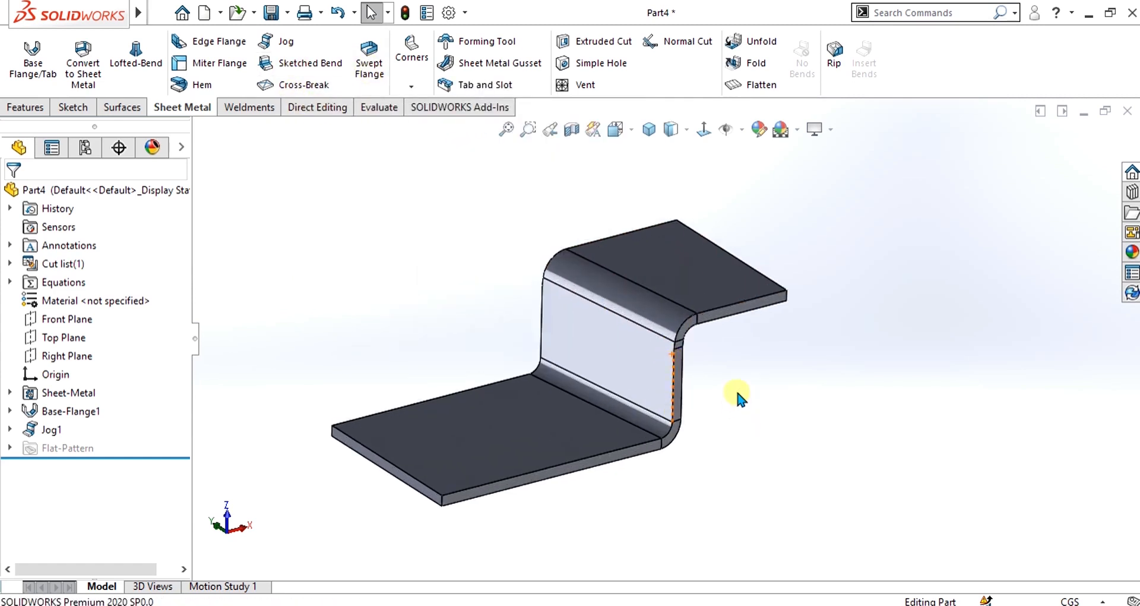
scroll(735, 387, down, 5)
scroll(707, 407, up, 4)
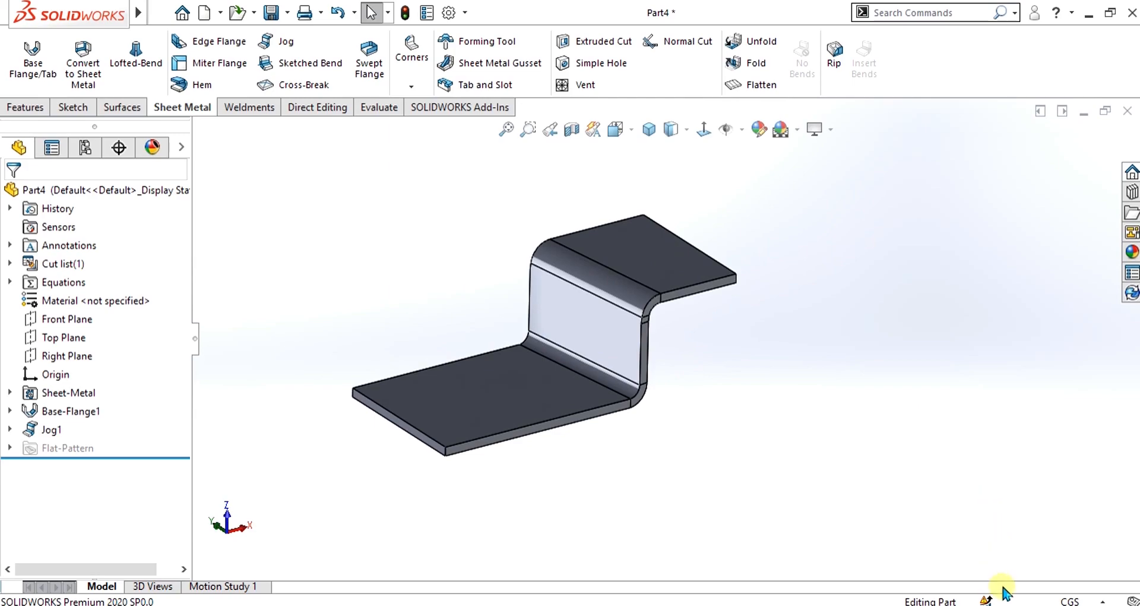